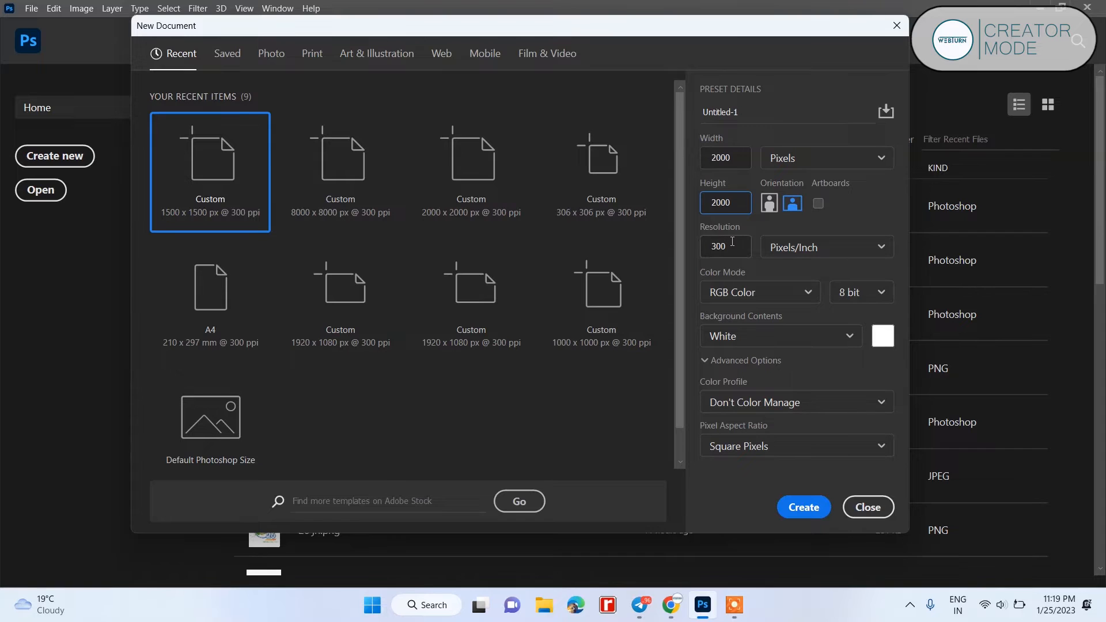
- Create a new 2000 x 2000 pixel document at 300 pixels/inch in RGB Color with a white background and portrait orientation
left_click(816, 153)
left_click(807, 183)
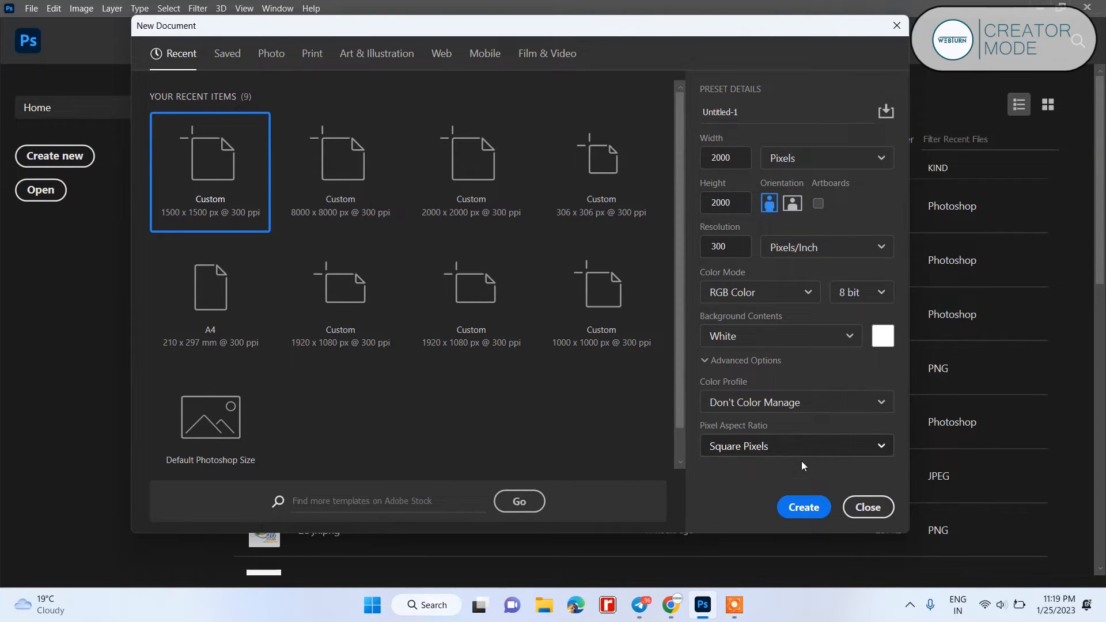
left_click(804, 503)
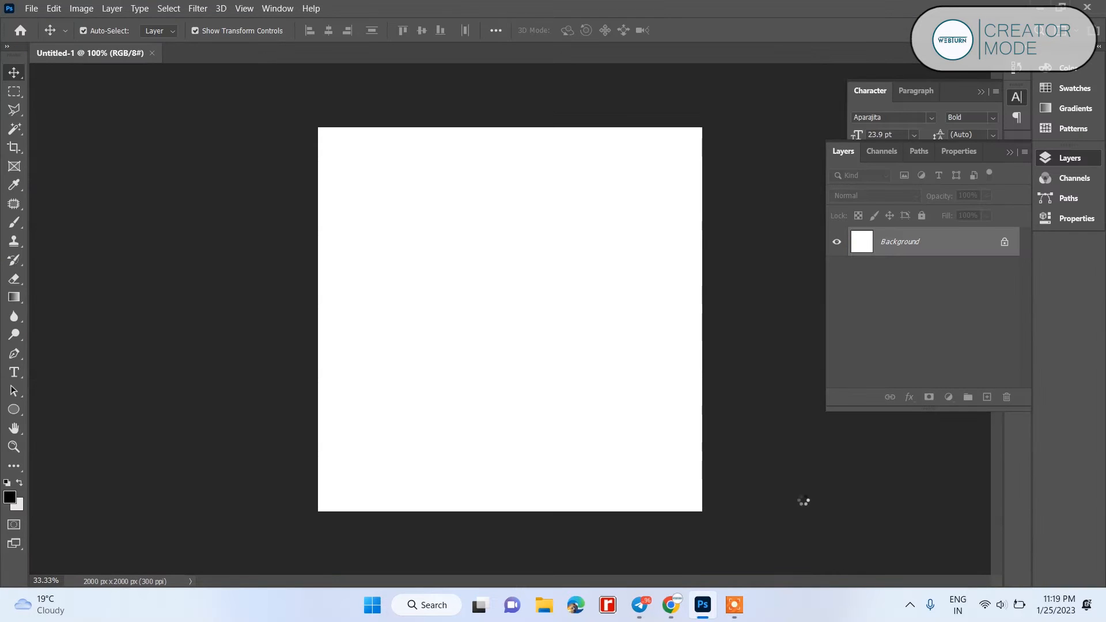
key("ctrl+0")
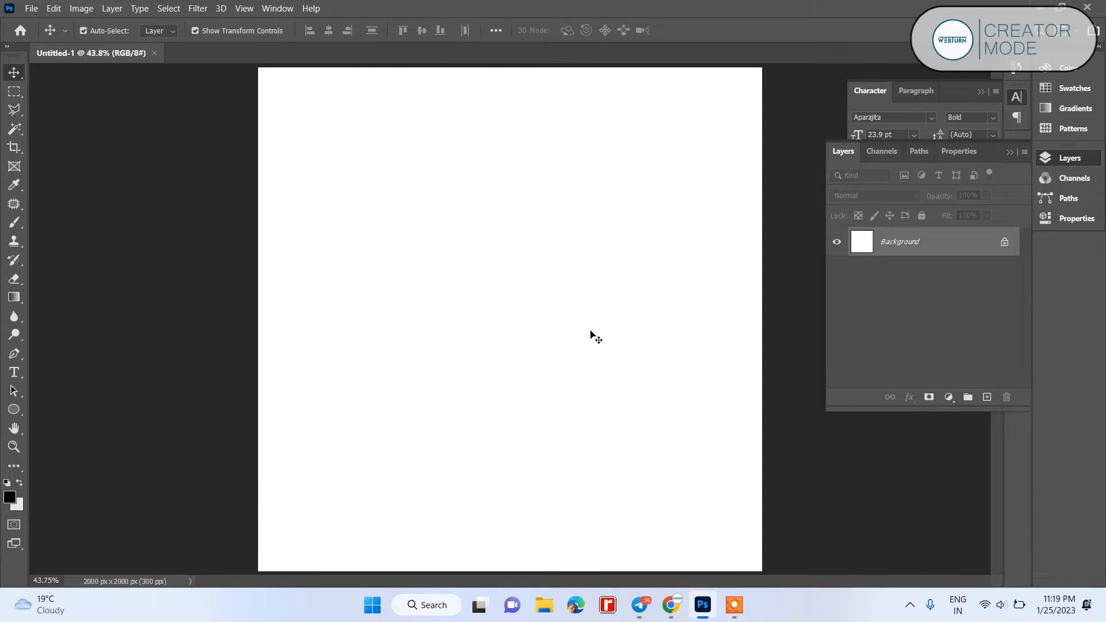
- Open the Republic Day image 6641766_23236 from the Downloads folder
left_click(32, 10)
left_click(45, 36)
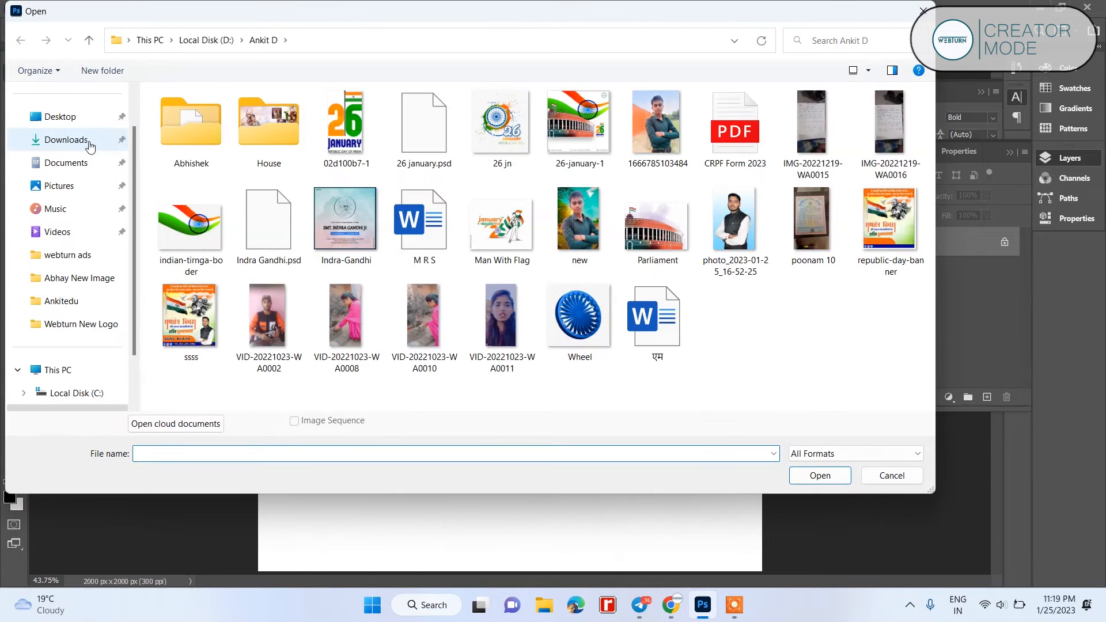
left_click(90, 142)
left_click(190, 133)
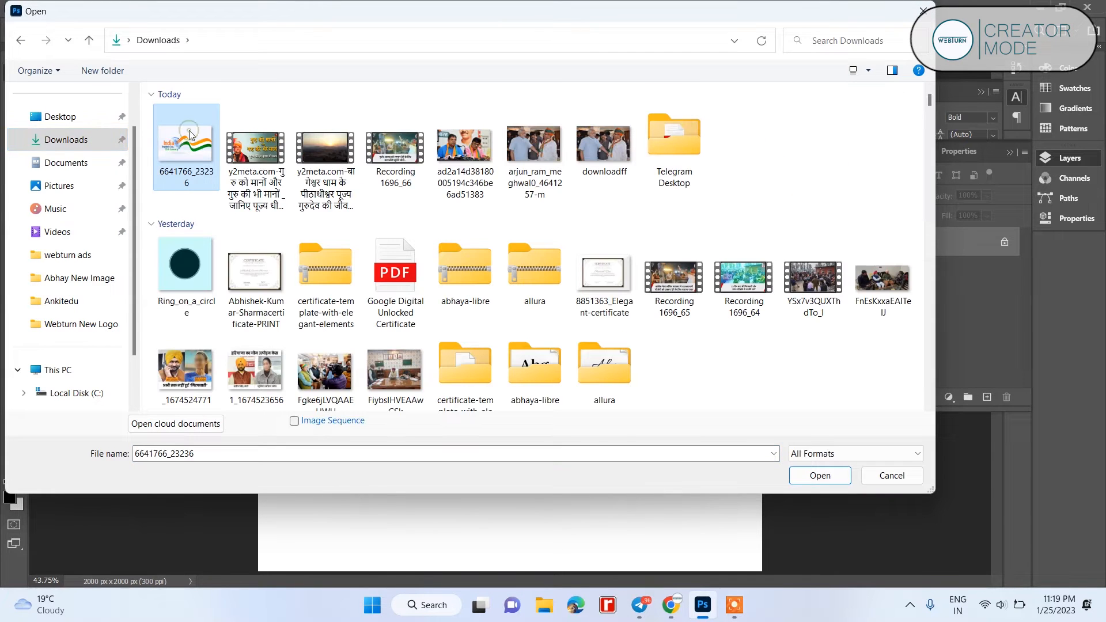
double_click(190, 132)
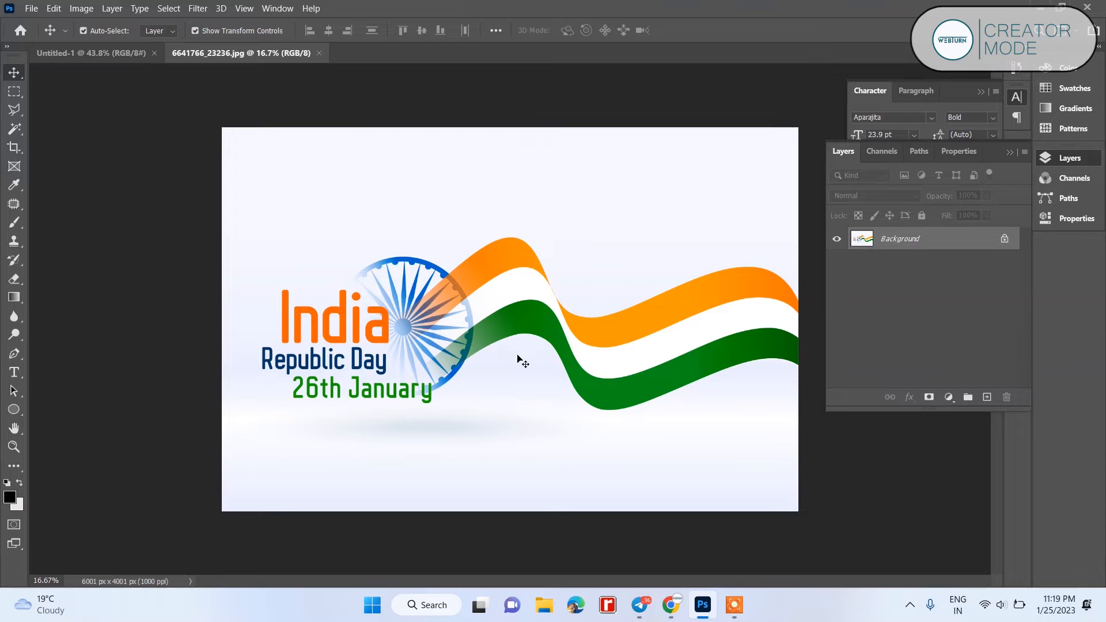
- Unlock the Republic Day image's background as Layer 0 and copy it into the Untitled-1 document
double_click(923, 241)
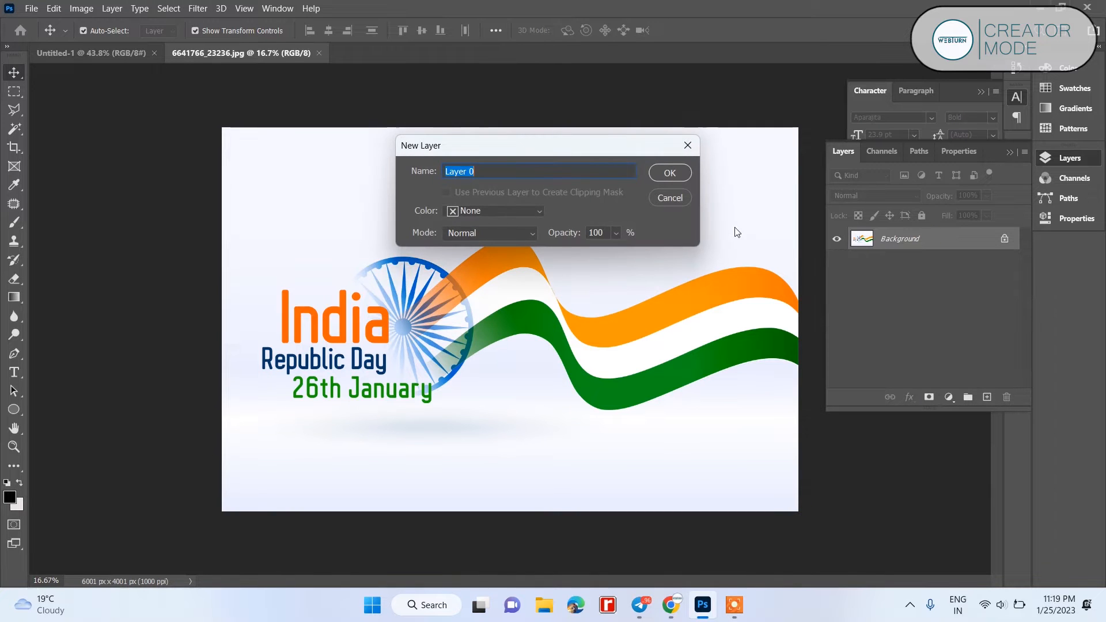
left_click(671, 179)
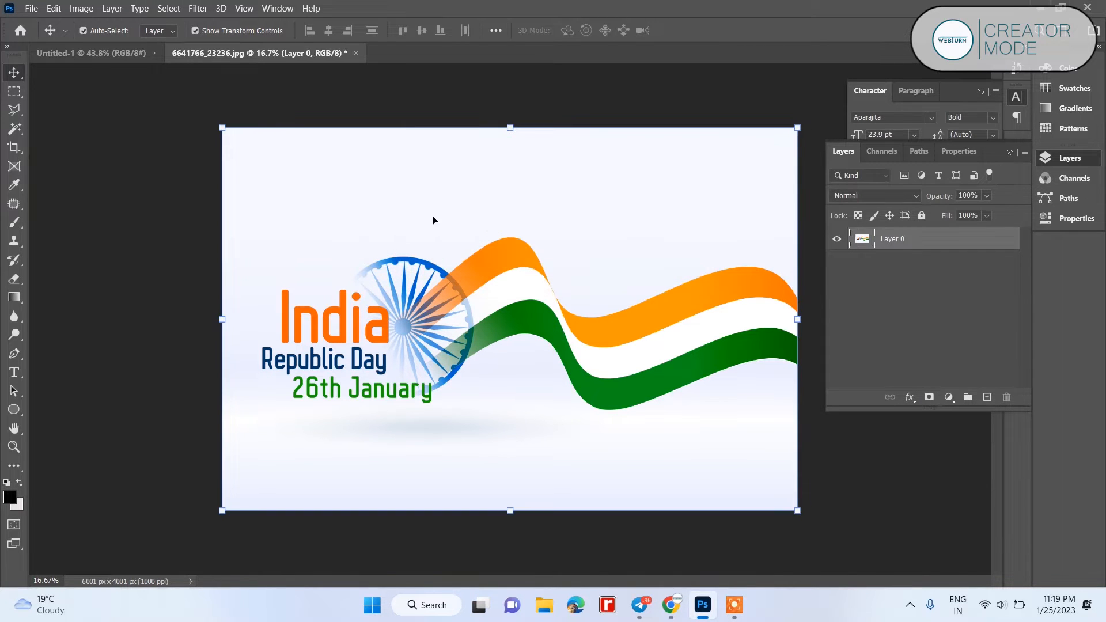
left_click_drag(530, 239, 526, 309)
left_click_drag(576, 271, 714, 329)
left_click_drag(536, 354, 717, 340)
left_click_drag(635, 350, 673, 342)
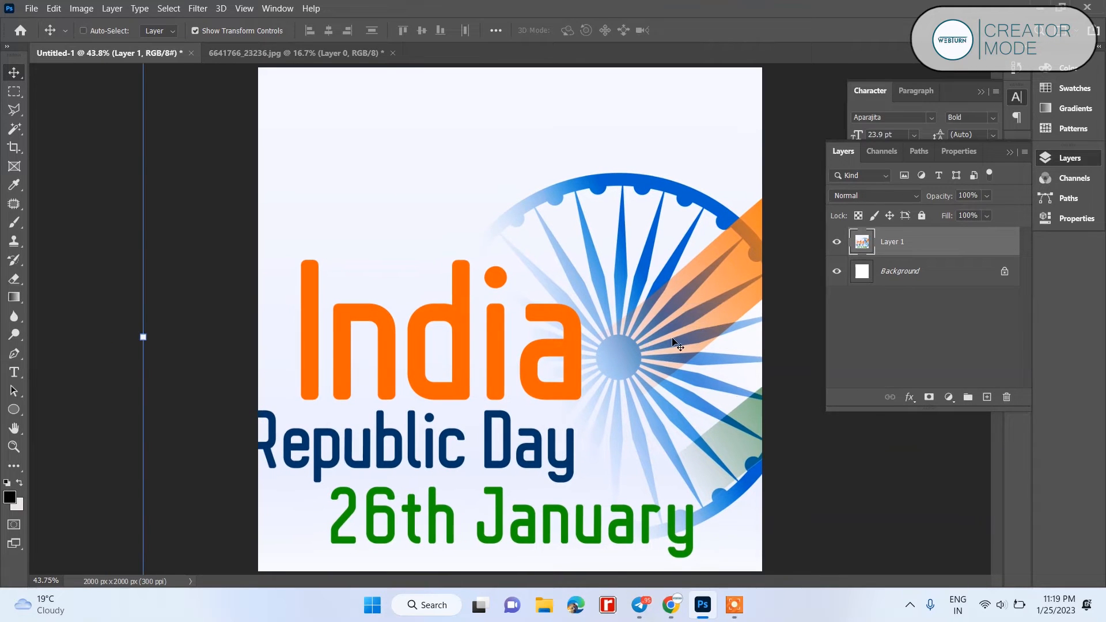
- Scale the Republic Day artwork down to about 50% and position it to cover the square canvas
scroll(673, 341, "down", 5)
left_click_drag(354, 115, 354, 118)
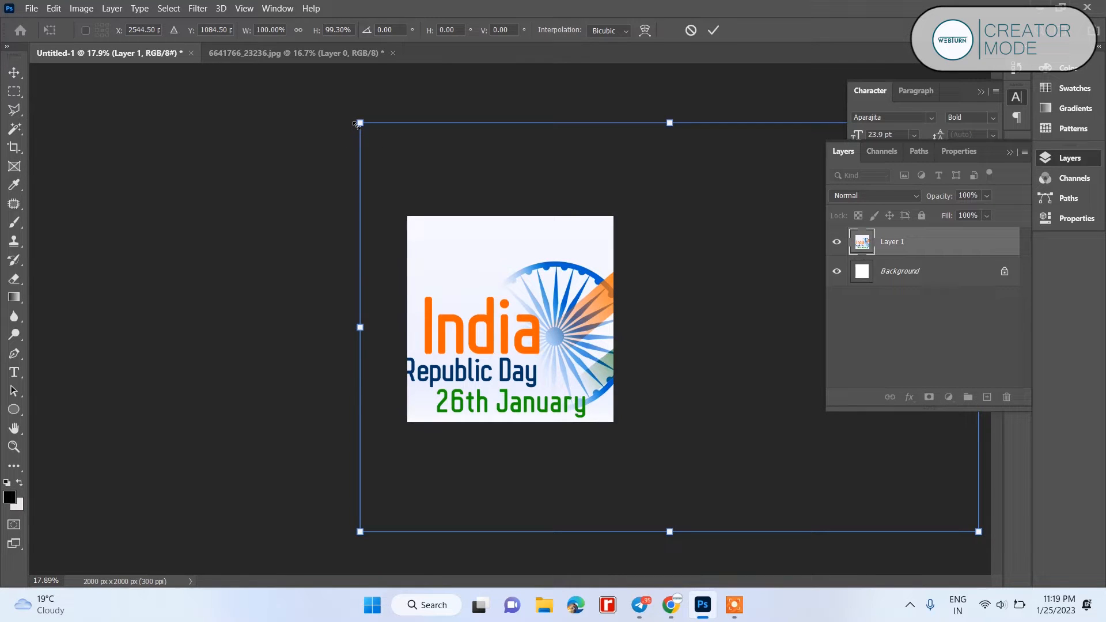
left_click_drag(357, 124, 481, 242)
left_click_drag(526, 291, 448, 272)
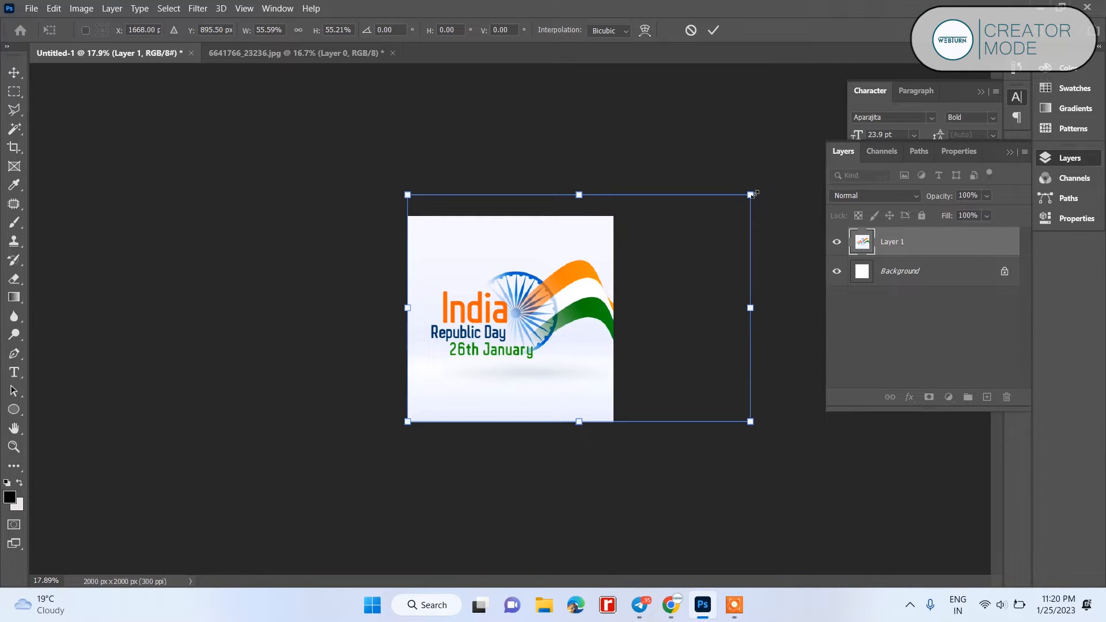
left_click_drag(750, 194, 718, 211)
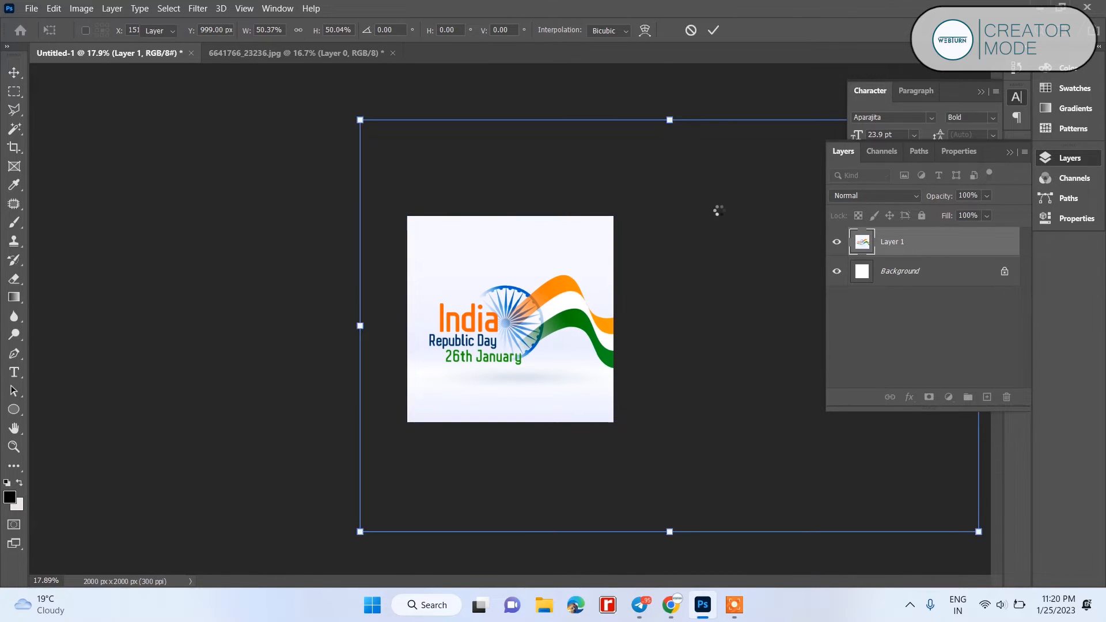
key("ctrl+0")
left_click_drag(551, 227, 527, 227)
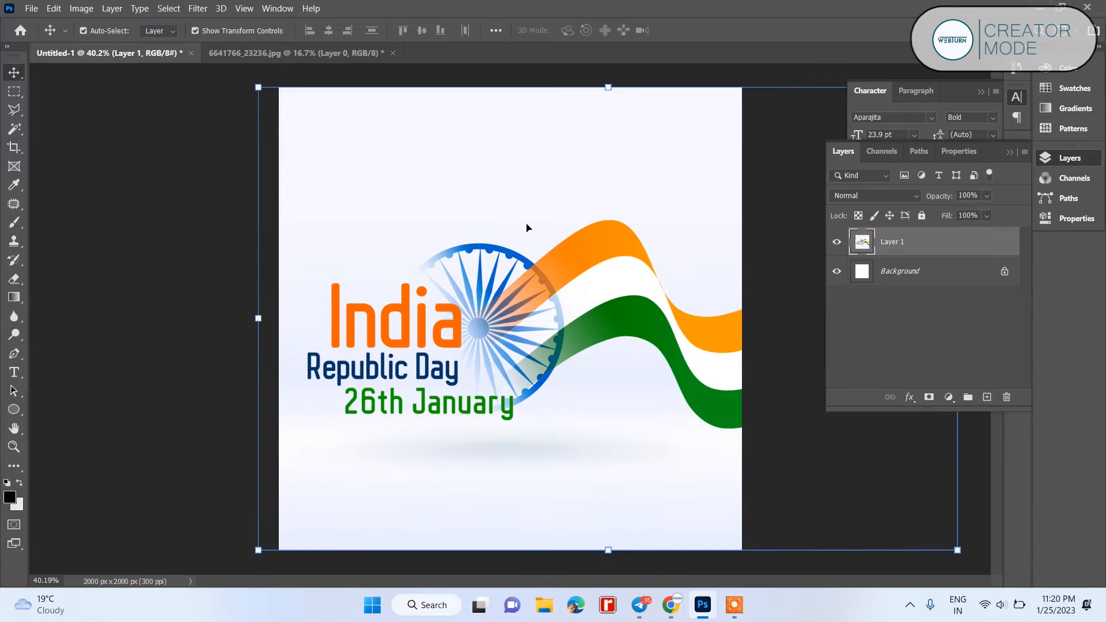
left_click(215, 233)
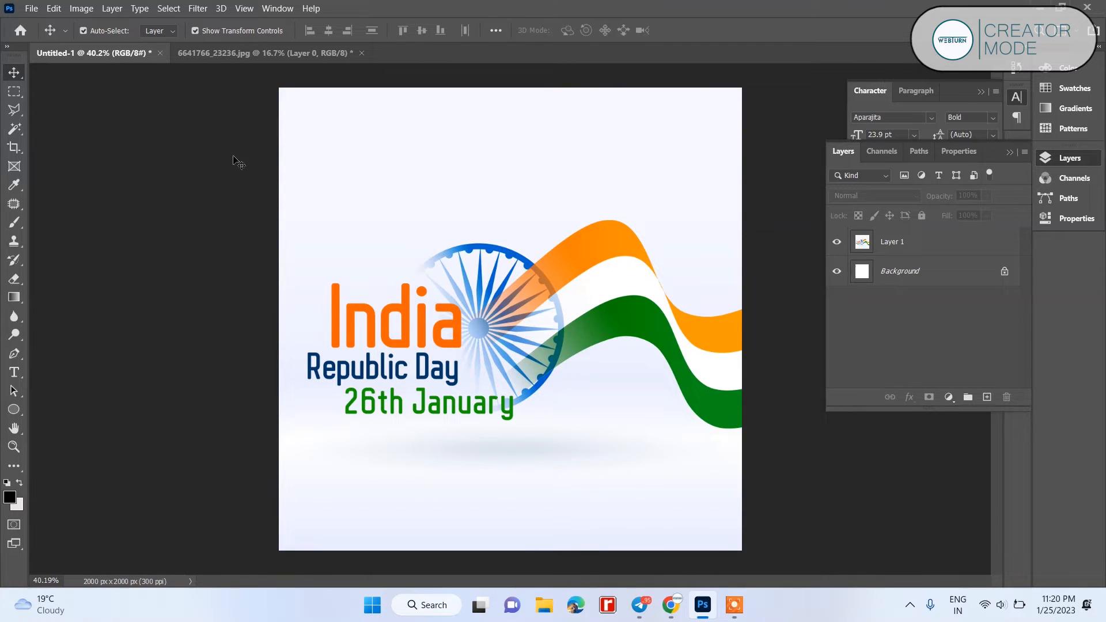
- Open Website Design Advertise.psd from the webturn ads folder on Local Disk (D:)
left_click(31, 9)
left_click(46, 34)
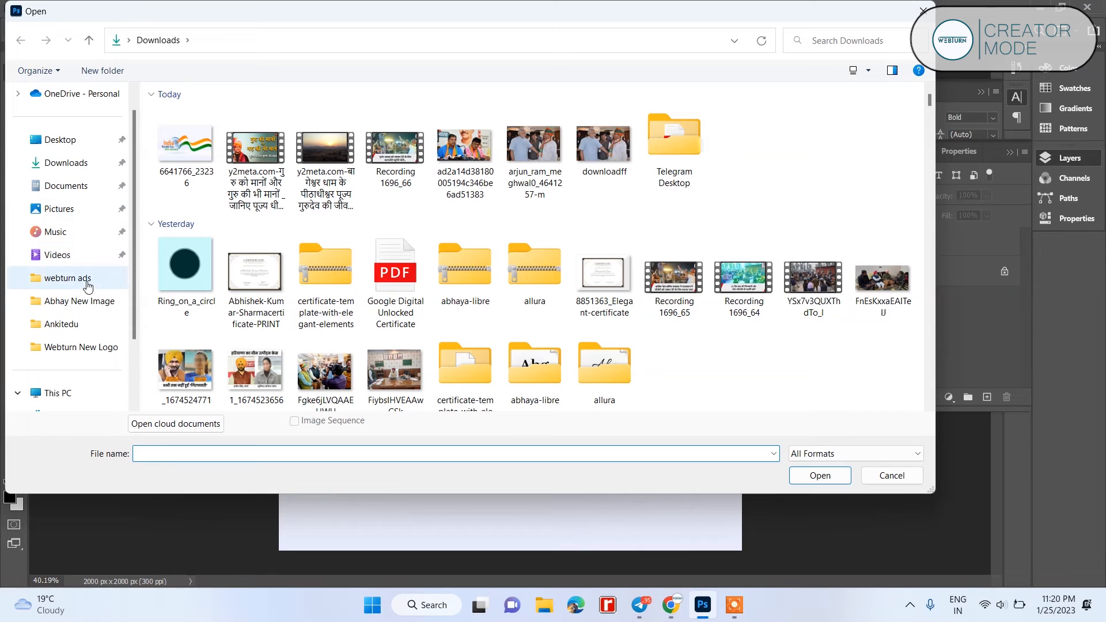
left_click(67, 278)
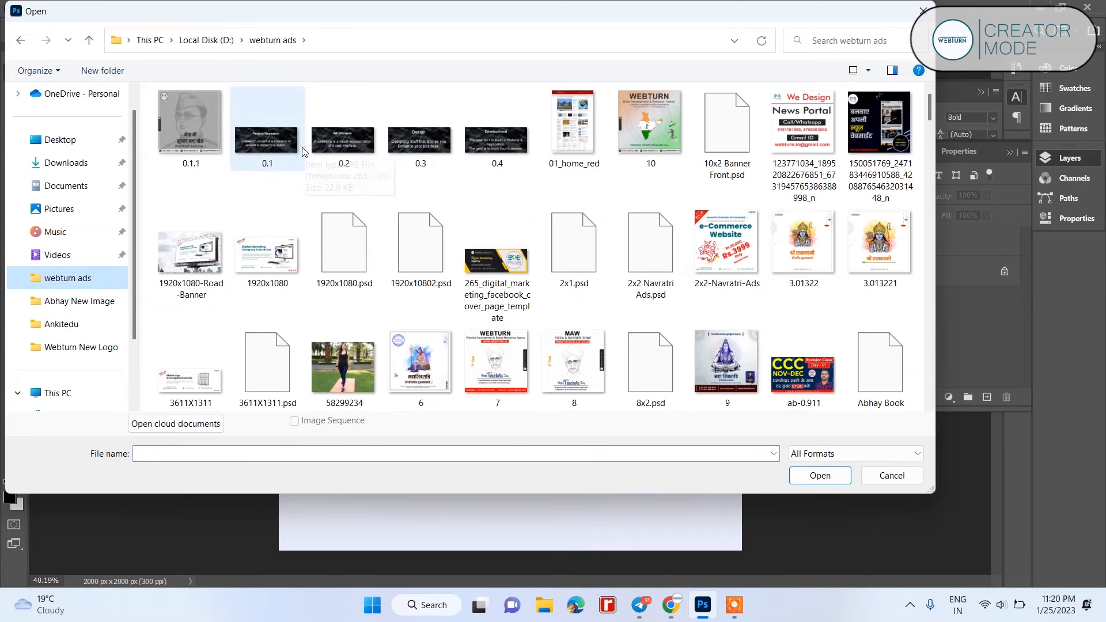
scroll(503, 179, "down", 3)
scroll(503, 179, "up", 3)
scroll(596, 177, "down", 5)
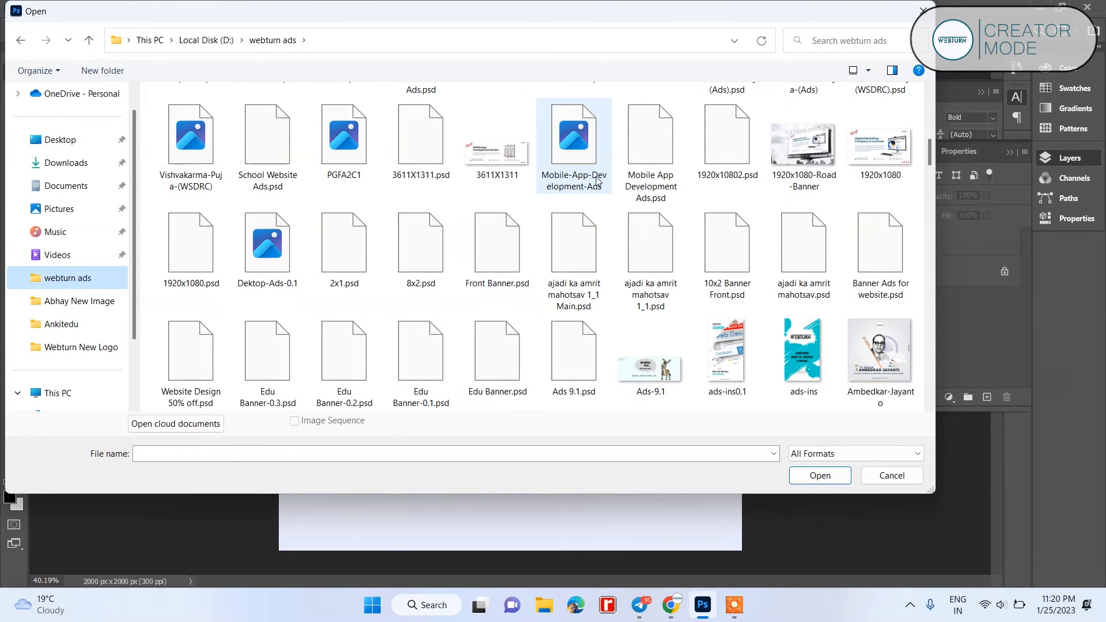
scroll(596, 181, "up", 5)
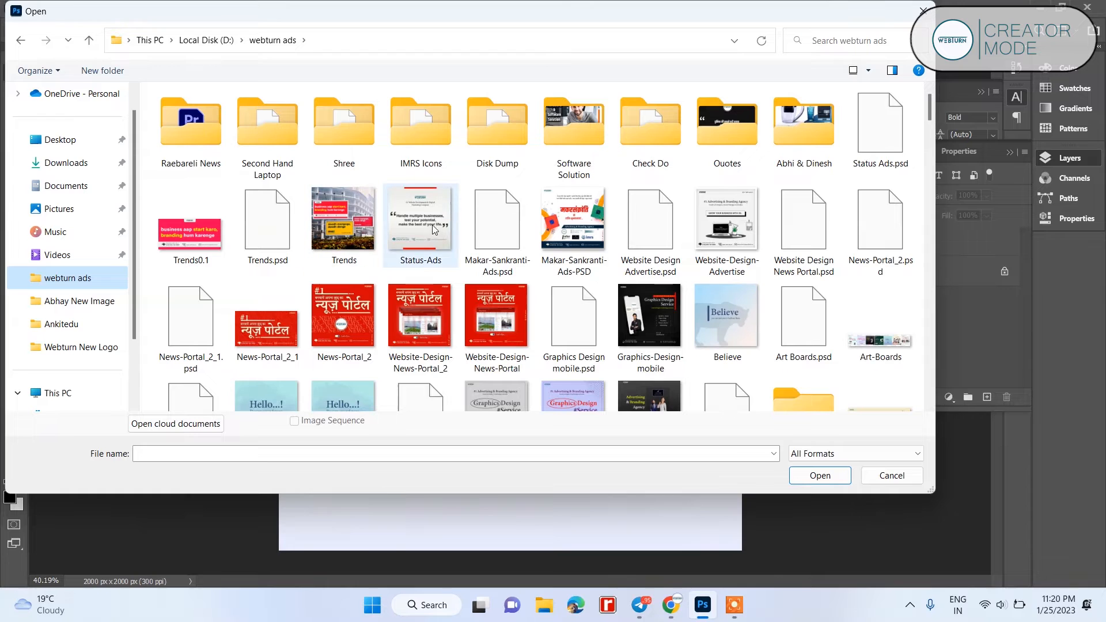
left_click(489, 232)
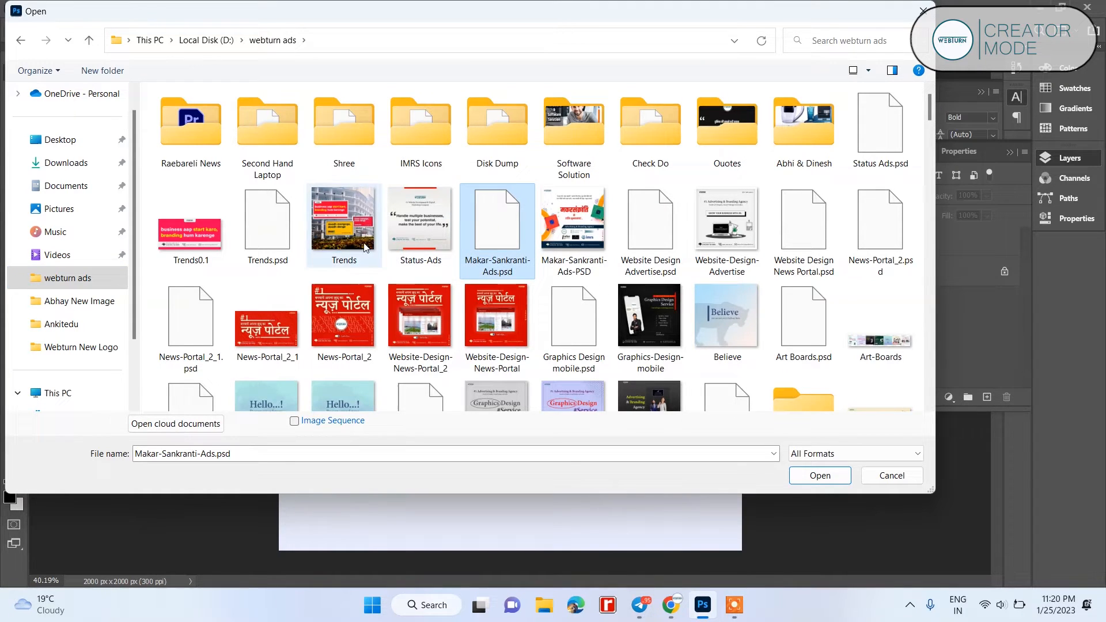
left_click(292, 234)
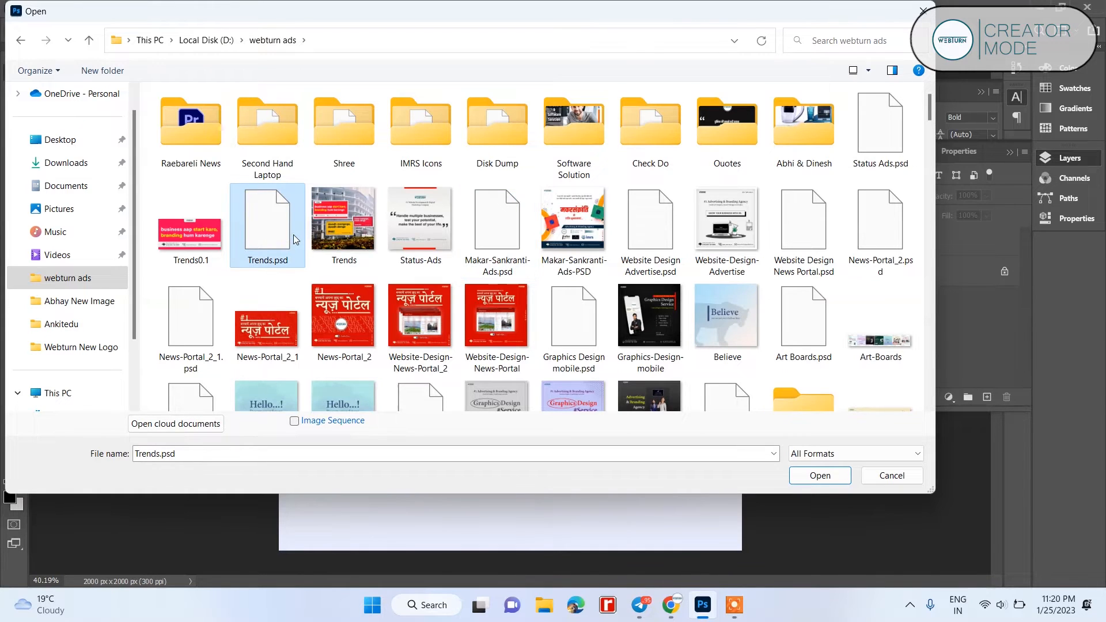
left_click(665, 244)
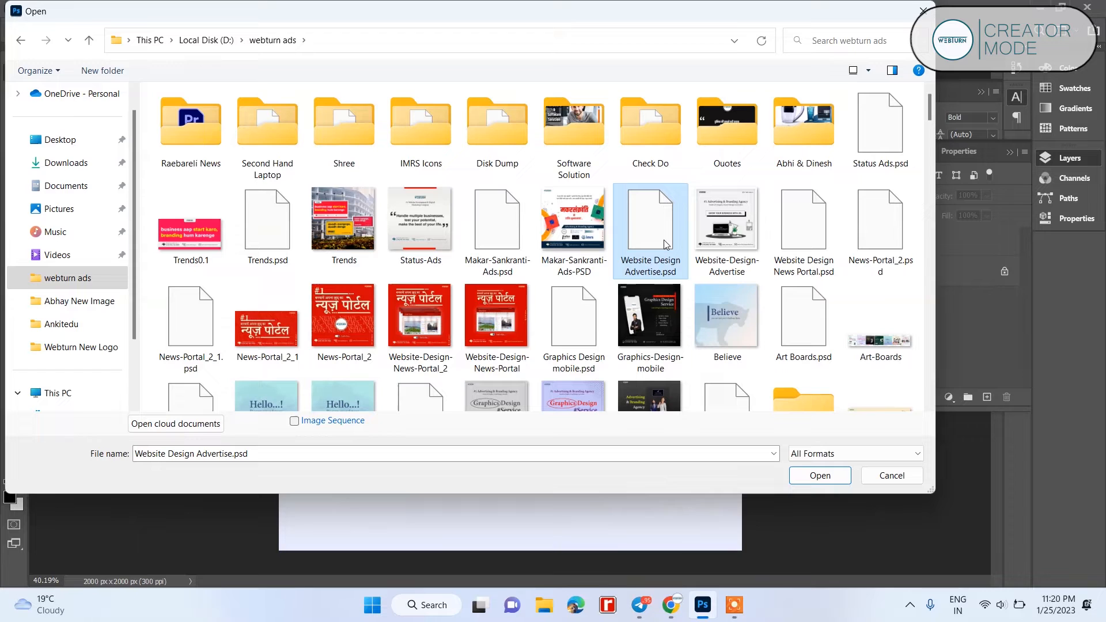
left_click(793, 243)
left_click(677, 237)
double_click(677, 240)
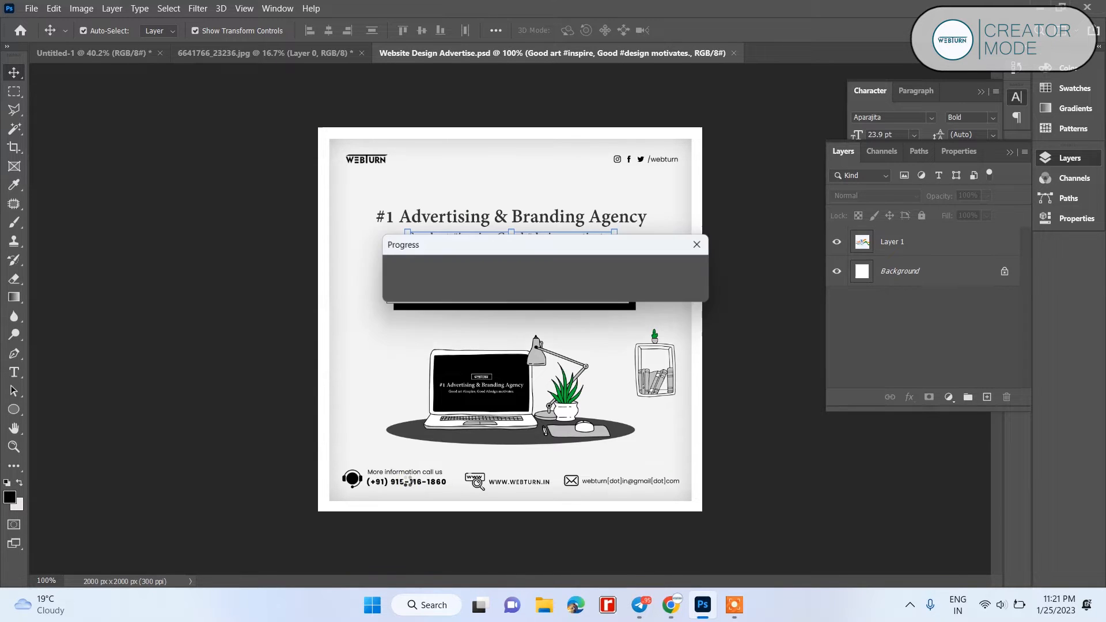
- Copy the contact-us strip from Website Design Advertise.psd into Untitled-1 and position it along the canvas's bottom edge
left_click(363, 483)
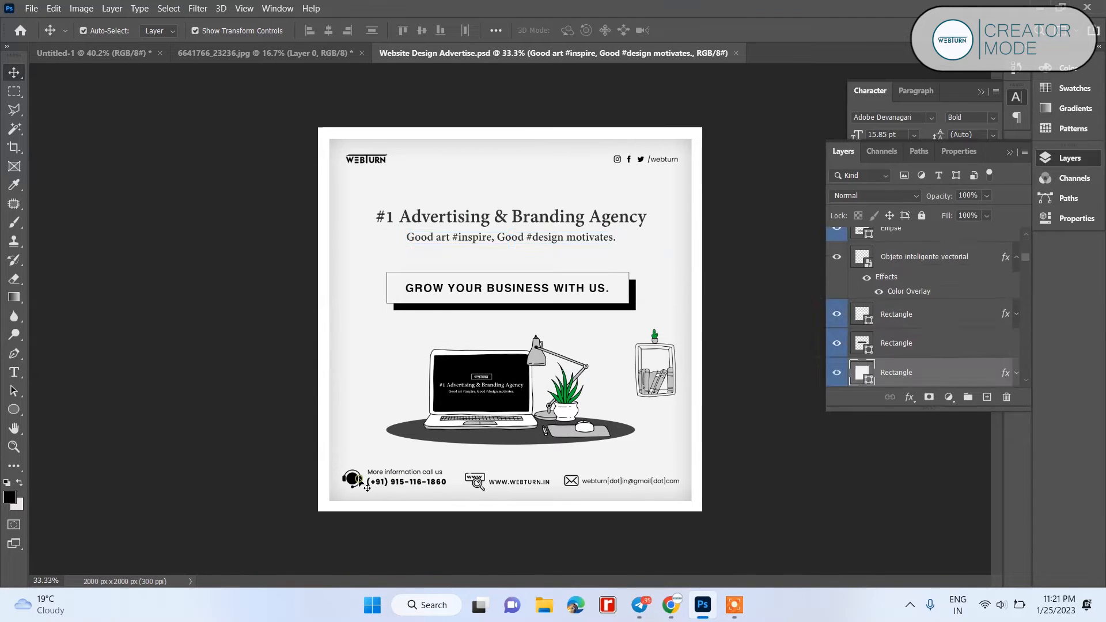
left_click(355, 483)
left_click_drag(355, 483, 120, 57)
left_click_drag(532, 430, 566, 518)
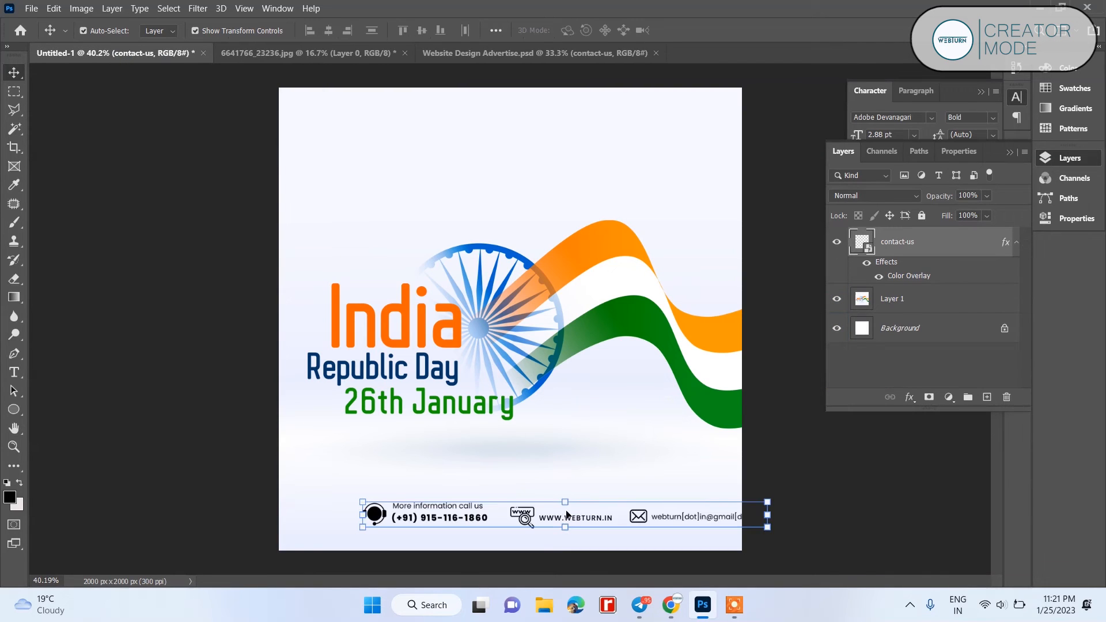
left_click_drag(377, 515, 321, 523)
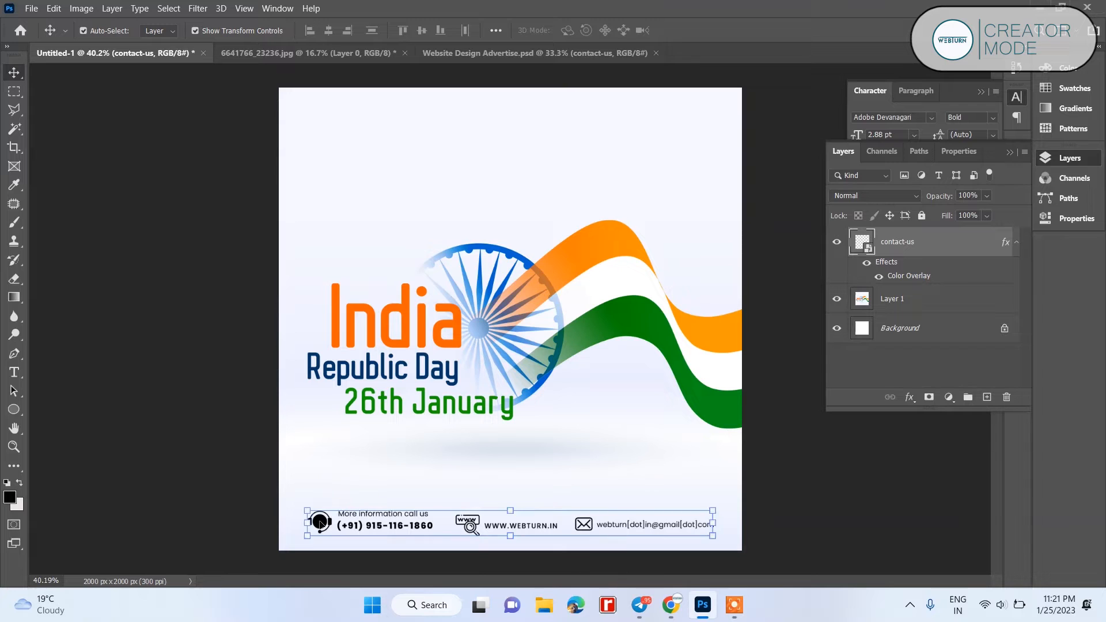
left_click(164, 443)
- Open the Color Overlay color of the contact-us layer for editing
left_click(331, 531)
left_click(947, 397)
left_click(907, 397)
left_click(907, 397)
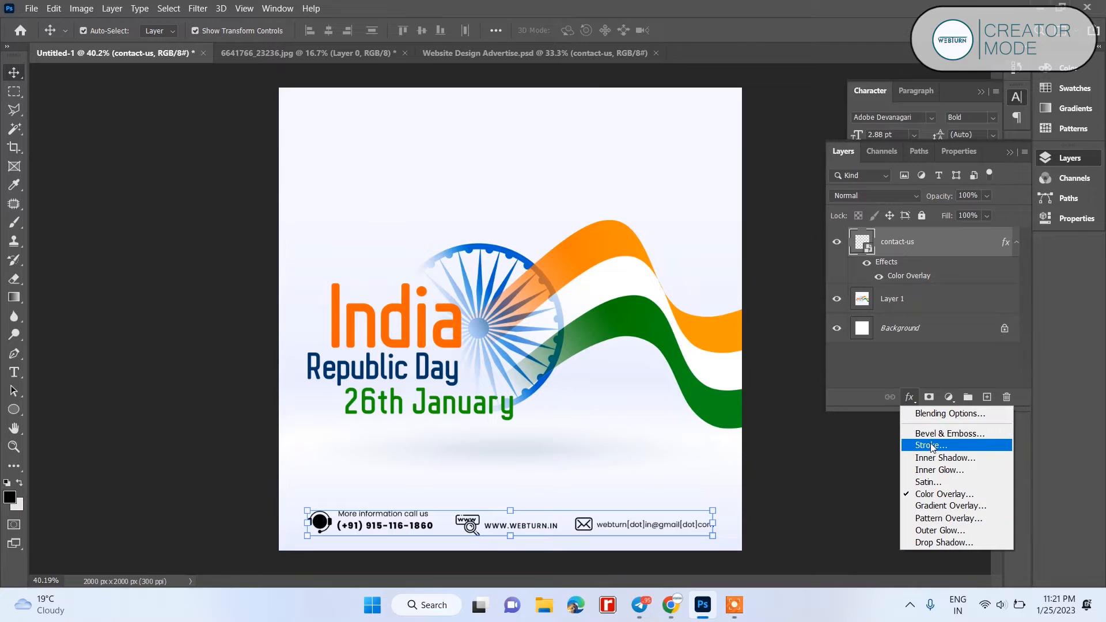
left_click(940, 494)
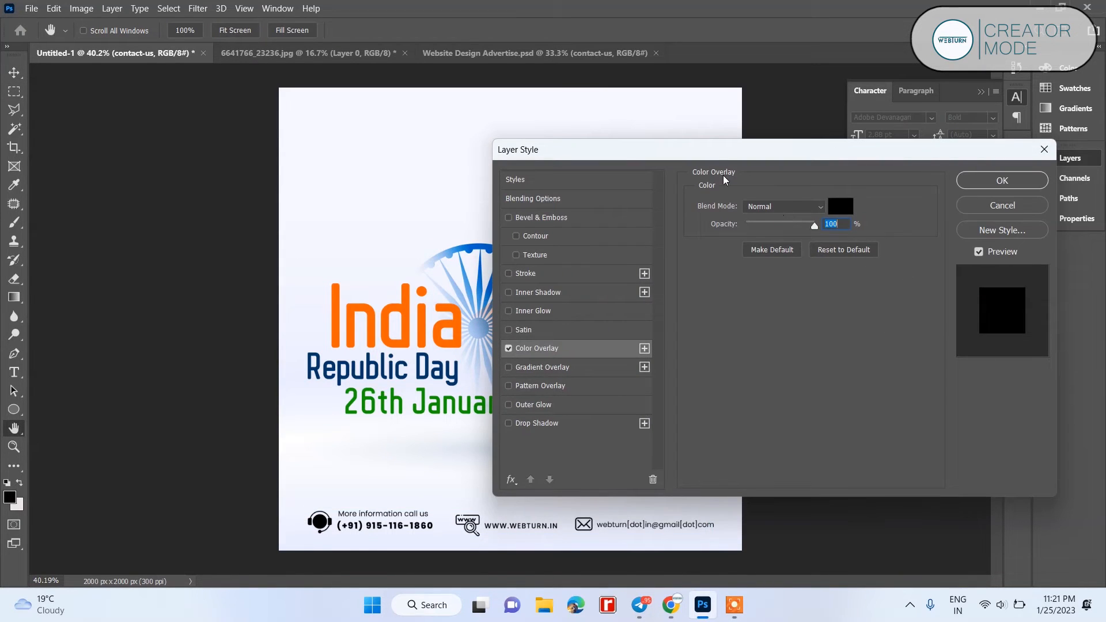
left_click(839, 206)
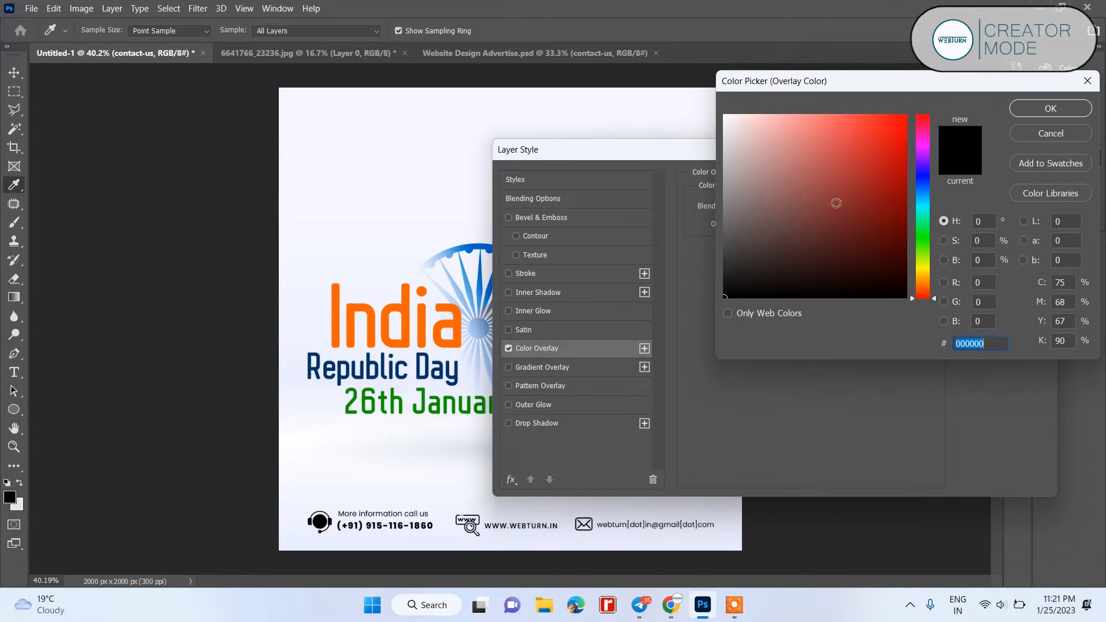
- Try grey adadad, red f60000, orange ff6201 and navy 003567 as the contact strip's overlay color
type("adadad")
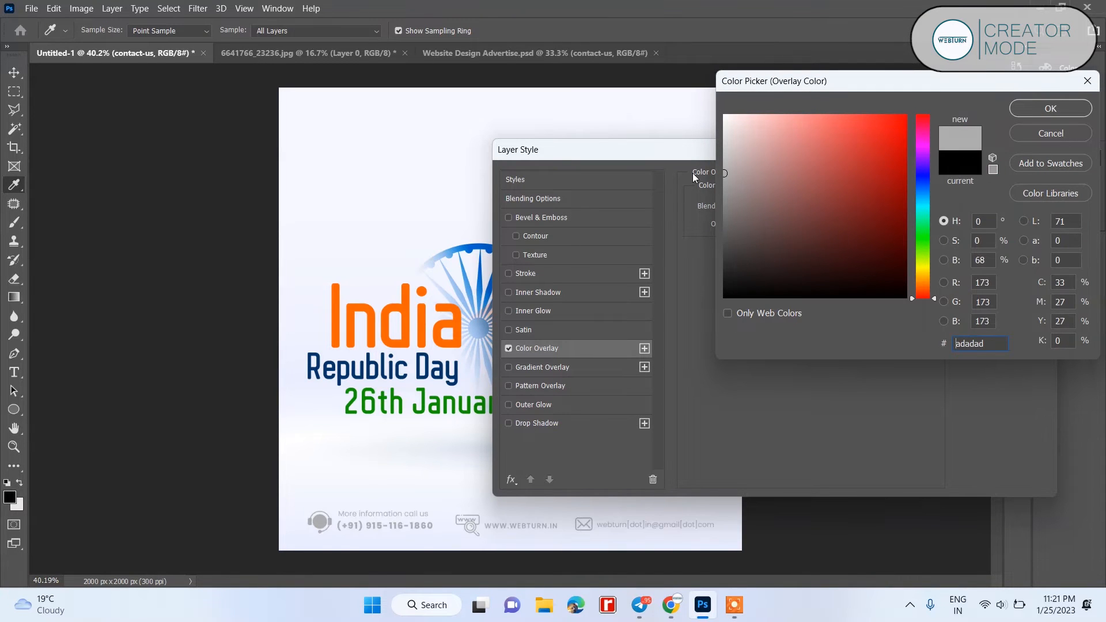
left_click_drag(817, 172, 940, 119)
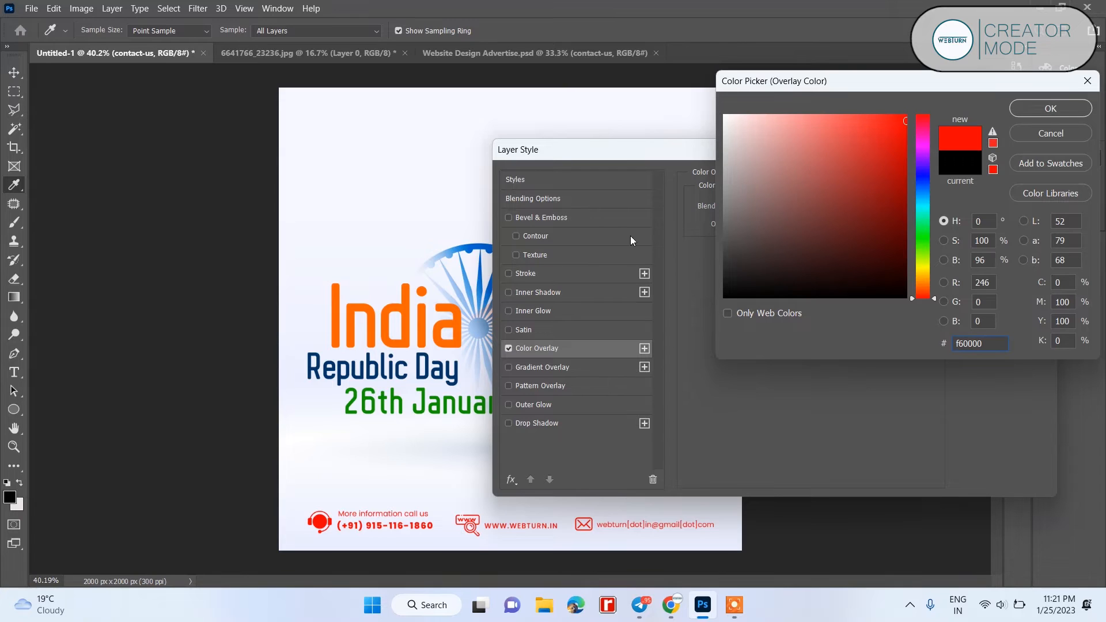
left_click(426, 312)
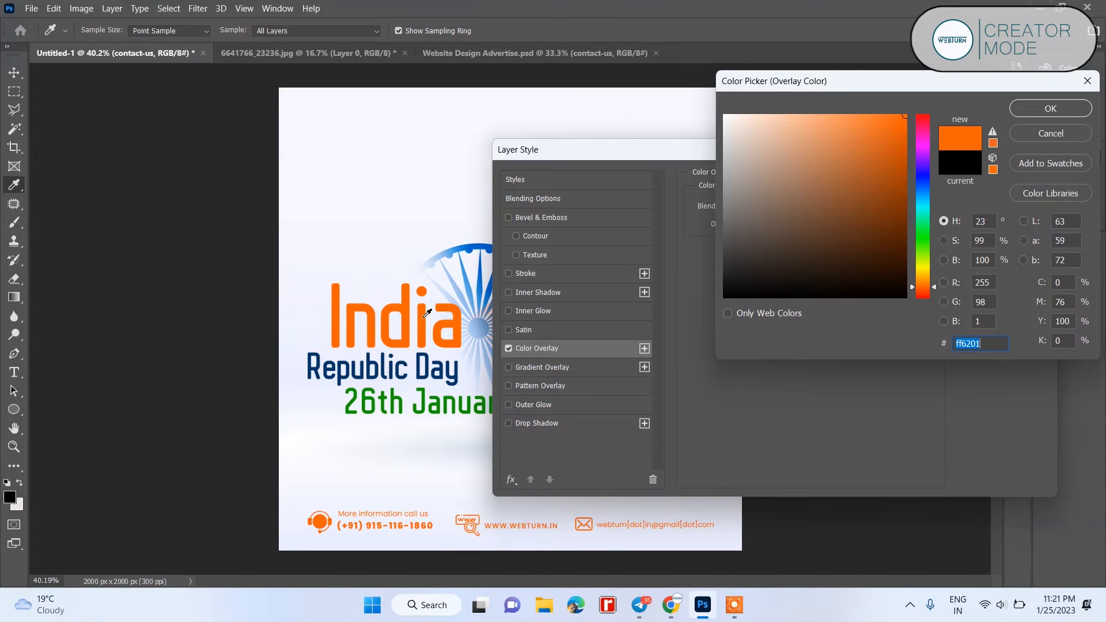
left_click(354, 369)
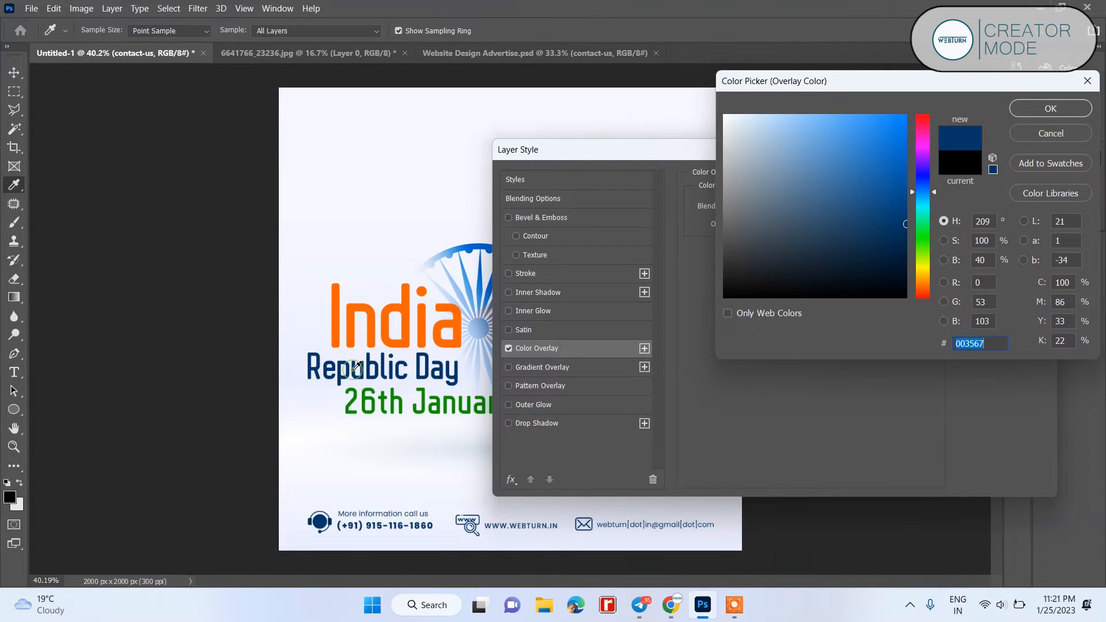
- Set the contact strip's overlay color to orange ff6201 sampled from the "India" lettering and apply the layer style
left_click(354, 332)
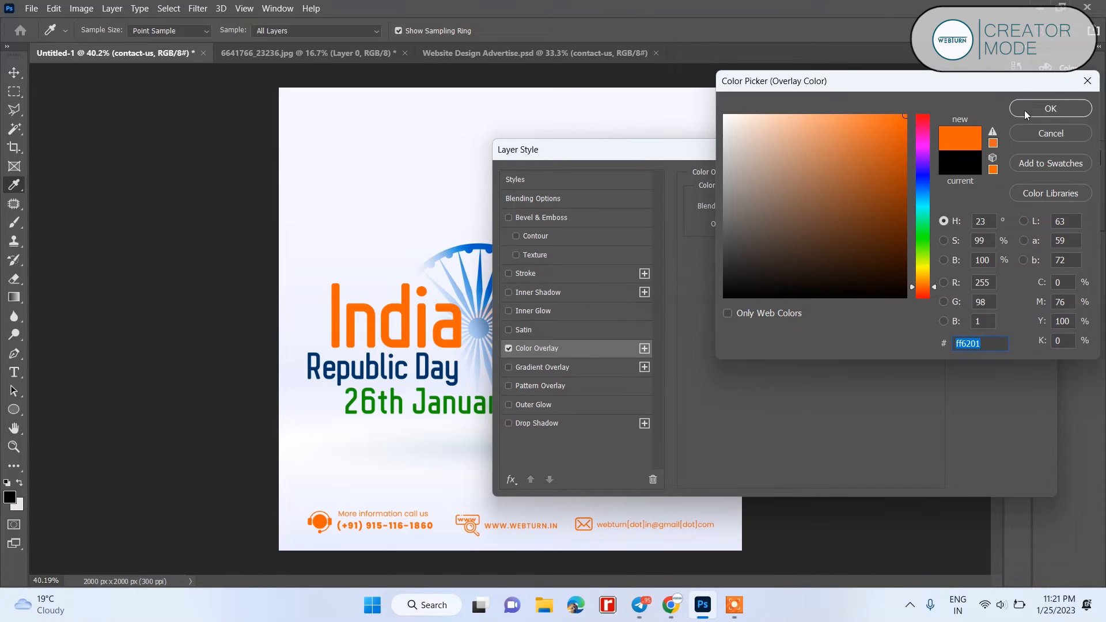
left_click(1045, 109)
left_click(972, 186)
key("v")
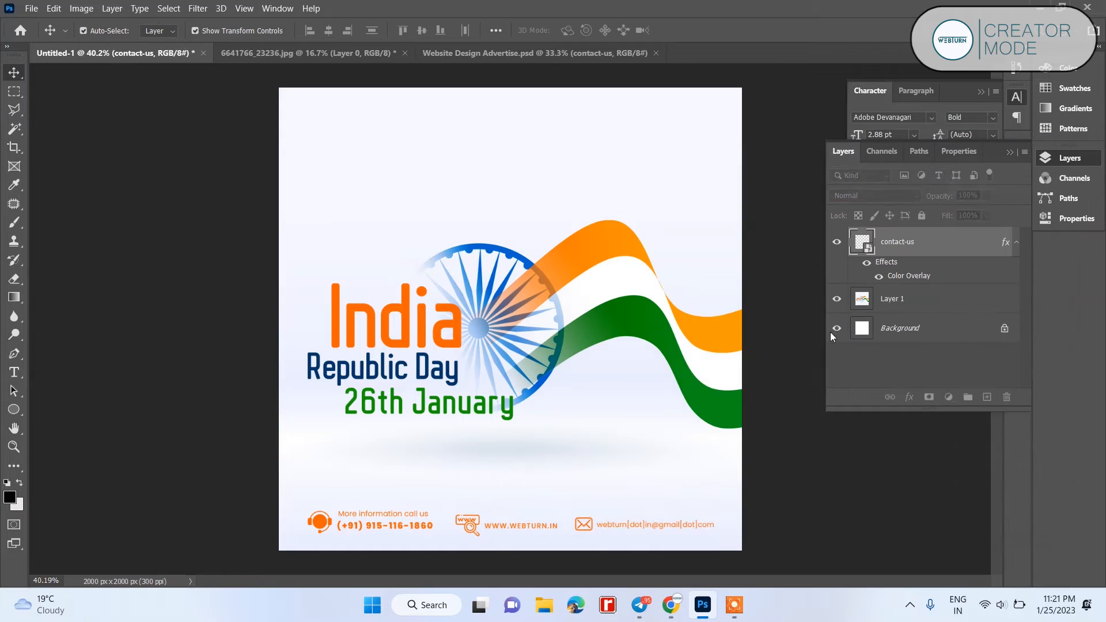
left_click(805, 375)
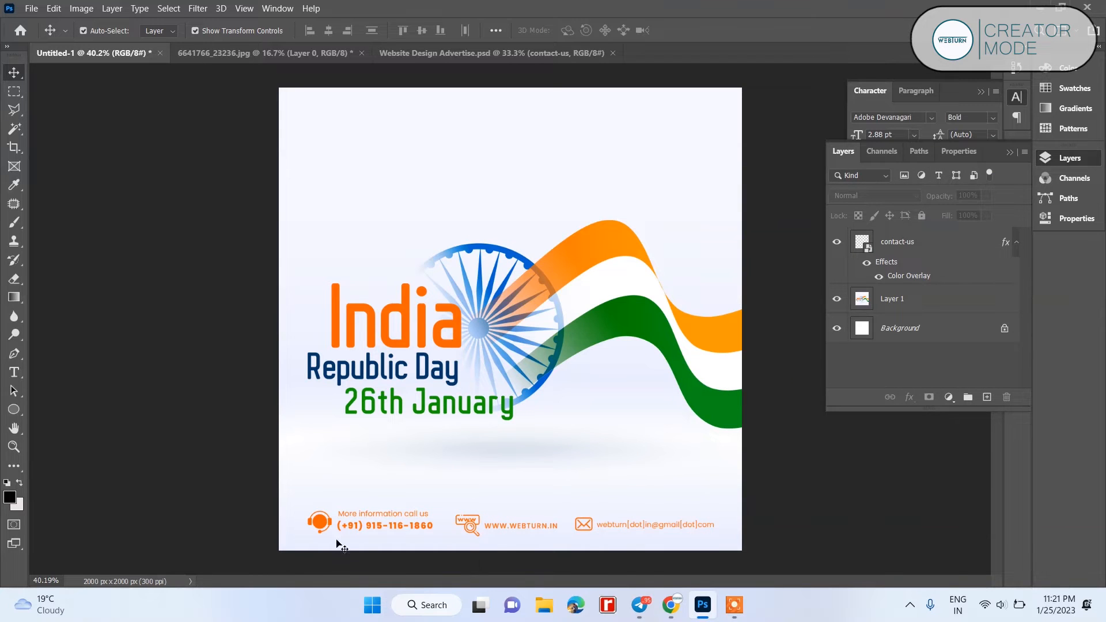
- Move the contact-us strip straight up by about 40 px from the canvas's bottom edge
left_click_drag(323, 525, 323, 516)
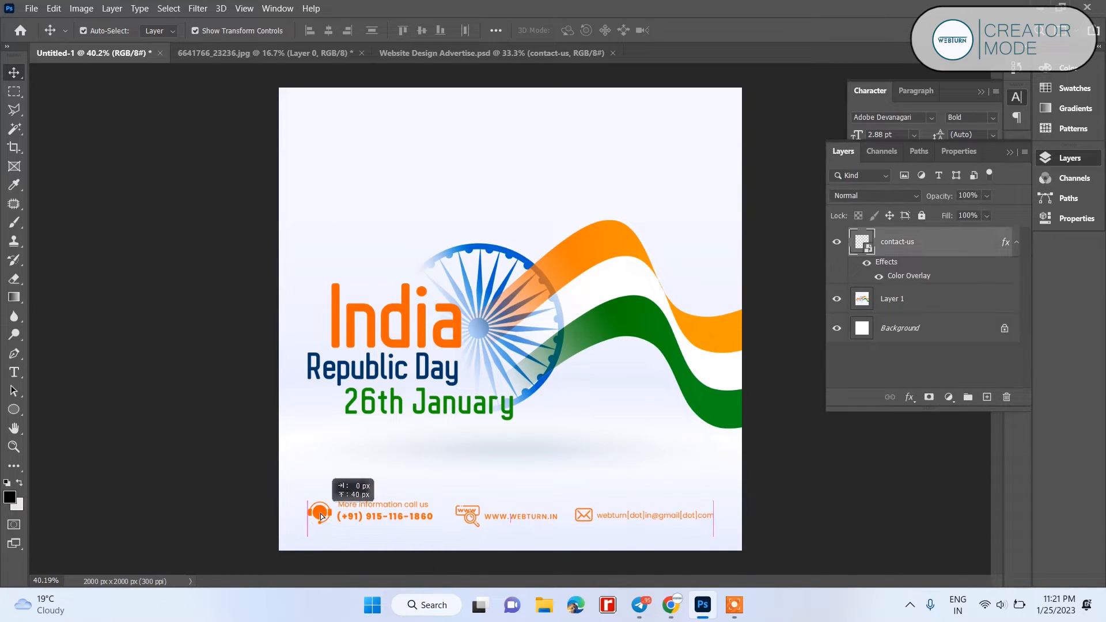
left_click(822, 508)
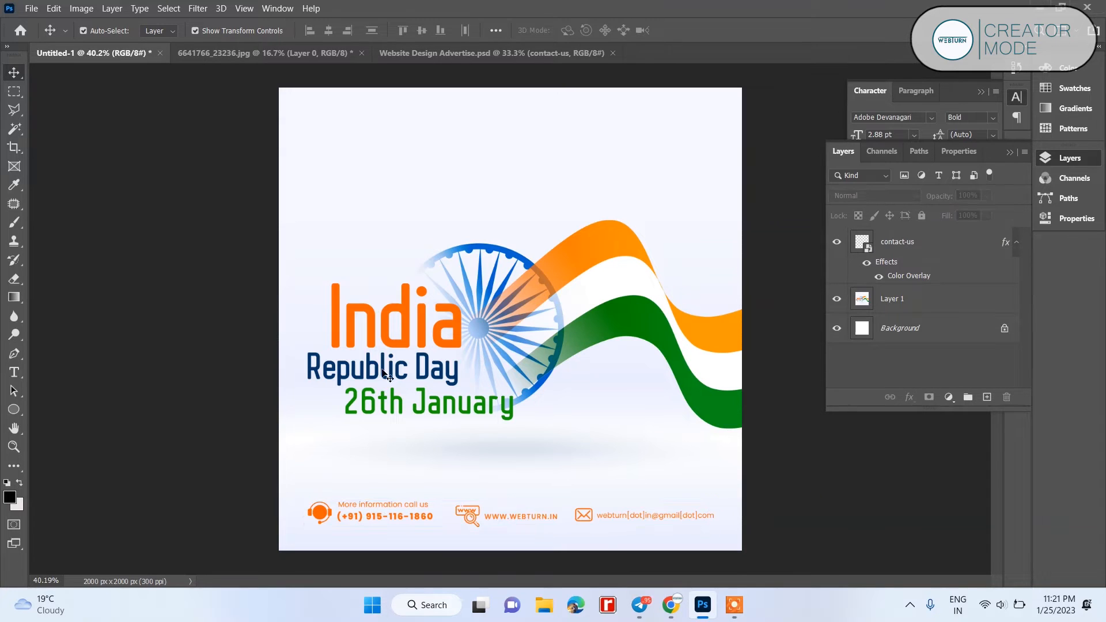
left_click(390, 340)
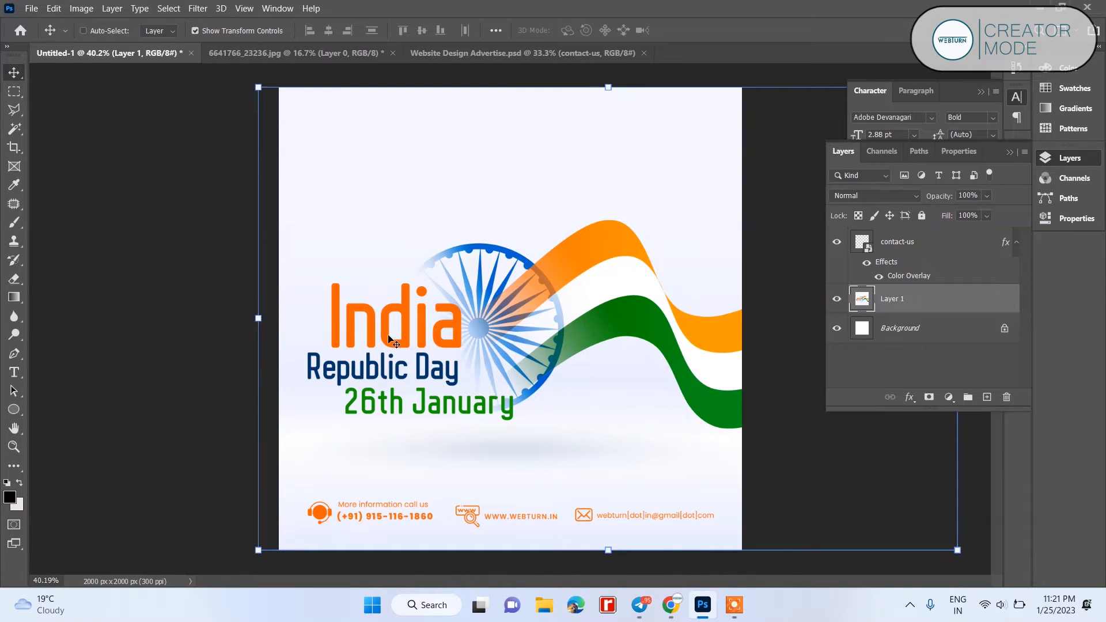
key("ctrl+0")
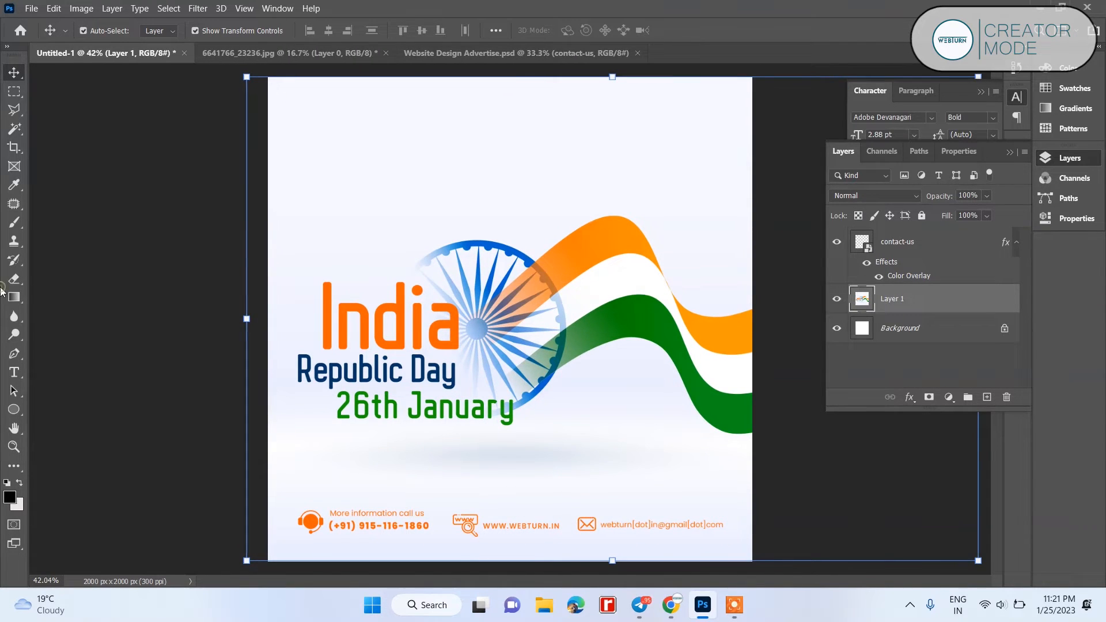
left_click(91, 231)
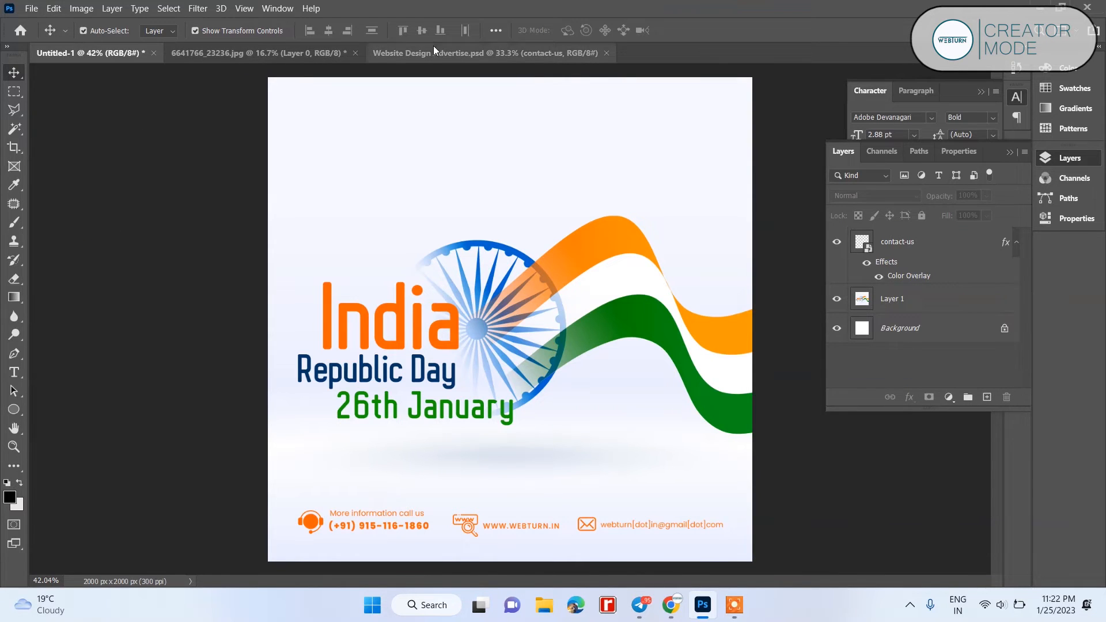
- Copy the WEBTURN logo from Website Design Advertise.psd into Untitled-1, placing it in the canvas's upper-left corner
left_click(455, 51)
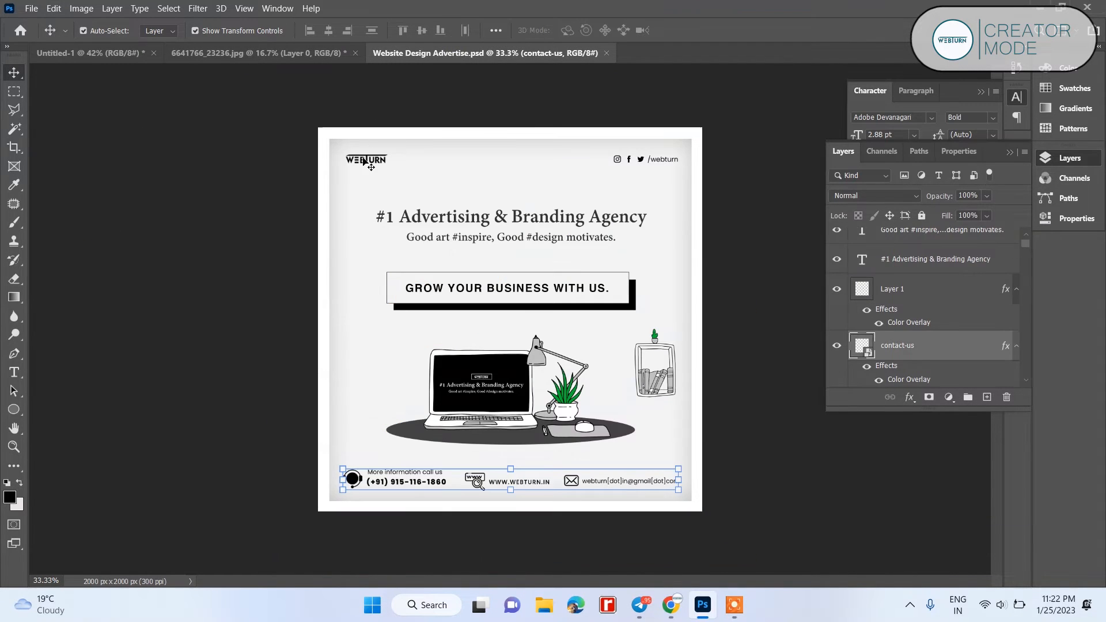
left_click(361, 159)
left_click_drag(357, 161, 329, 107)
left_click(209, 148)
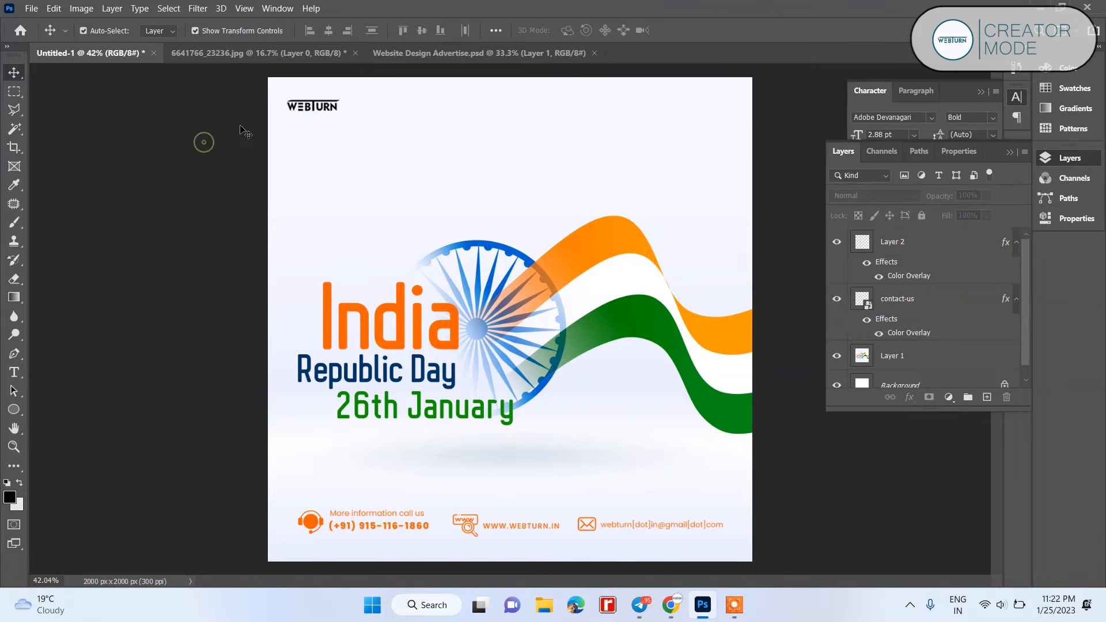
left_click(444, 53)
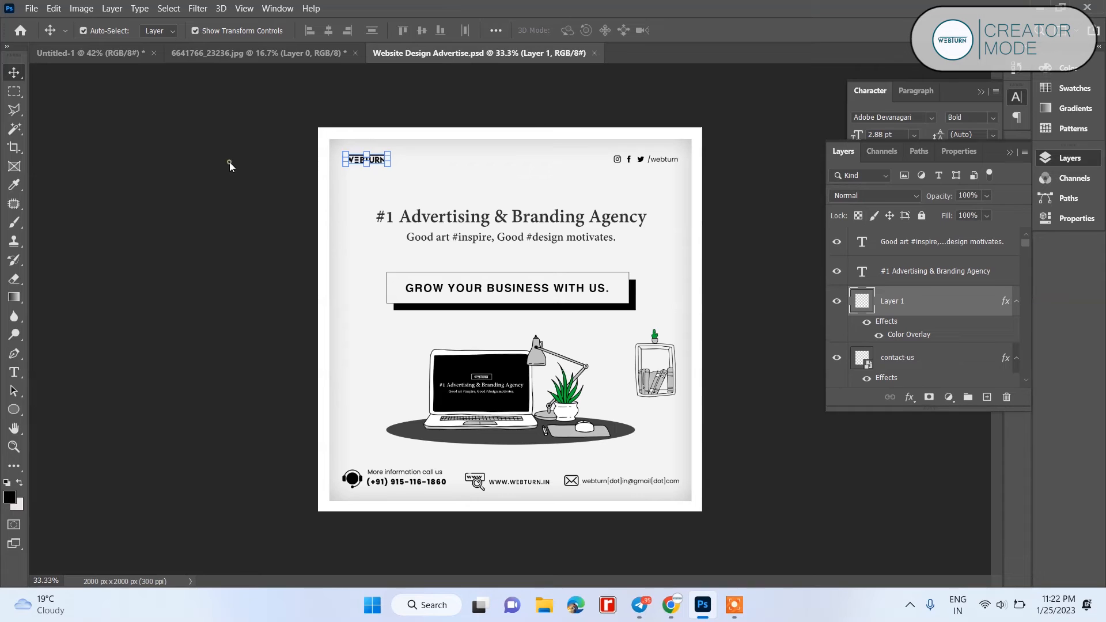
left_click(242, 158)
left_click(630, 159)
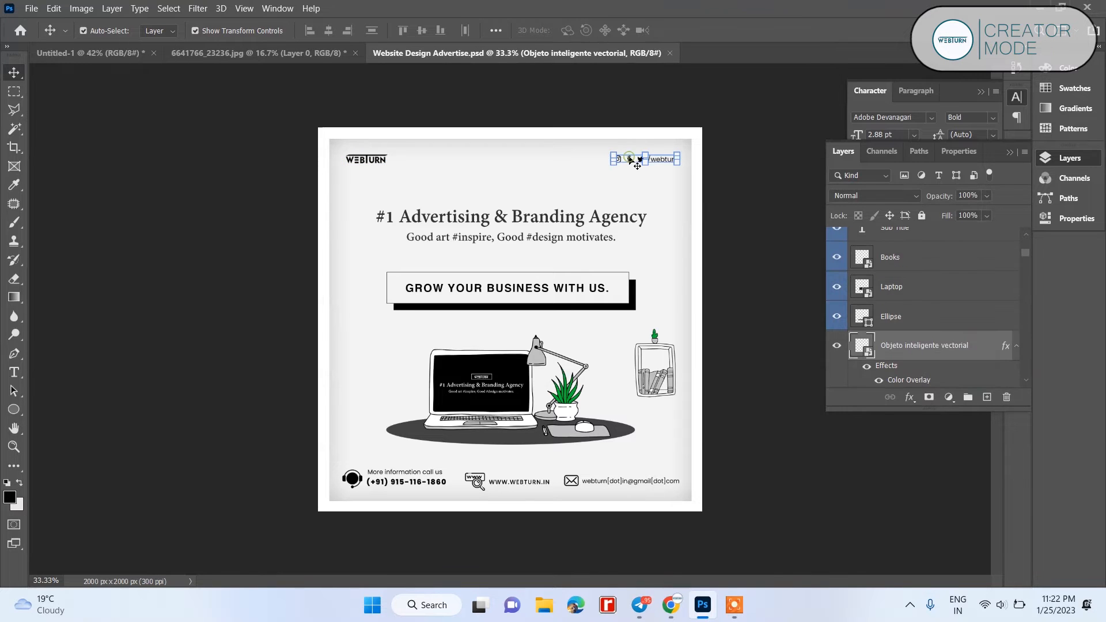
left_click_drag(631, 159, 171, 70)
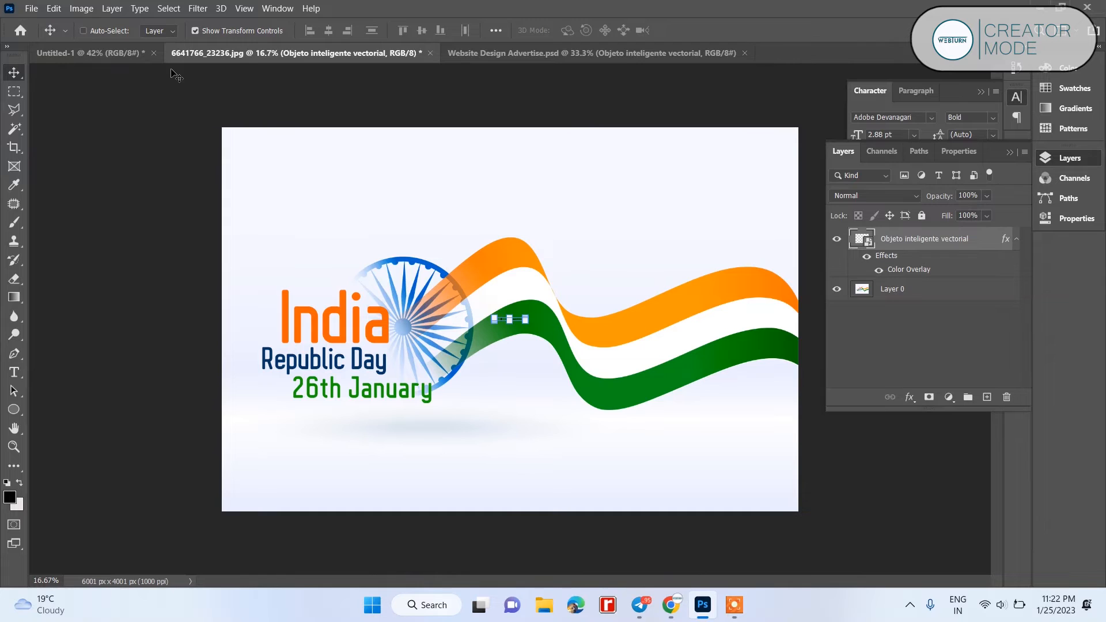
key("ctrl+z")
- Copy the social icons with the /webturn handle from Website Design Advertise.psd into the upper-right corner of the Untitled-1 canvas
left_click(518, 53)
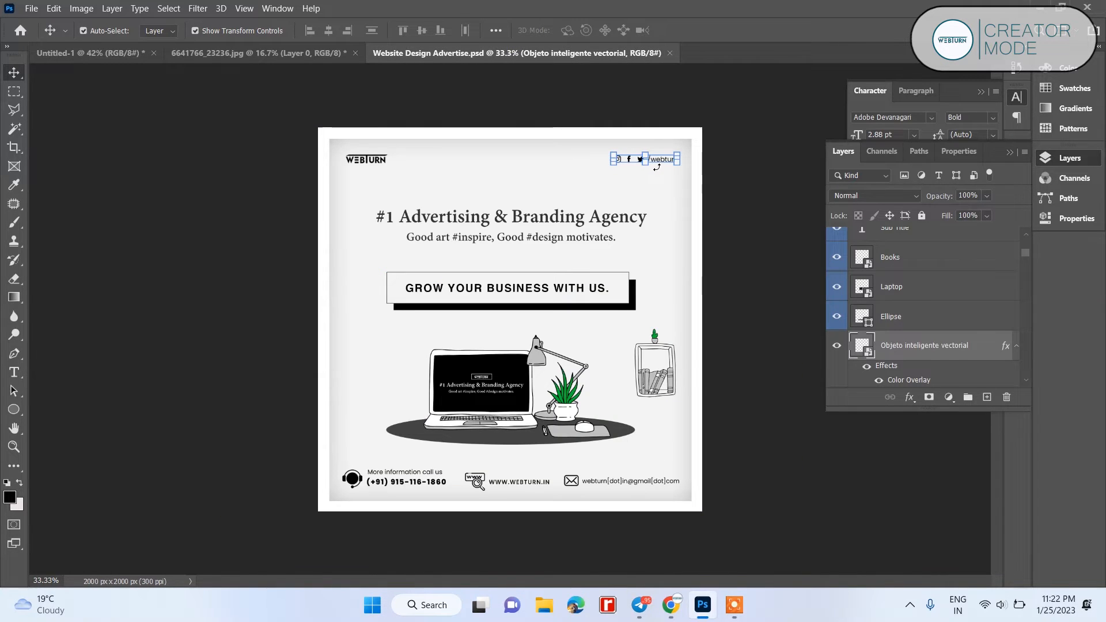
left_click_drag(653, 162, 329, 67)
left_click(101, 50)
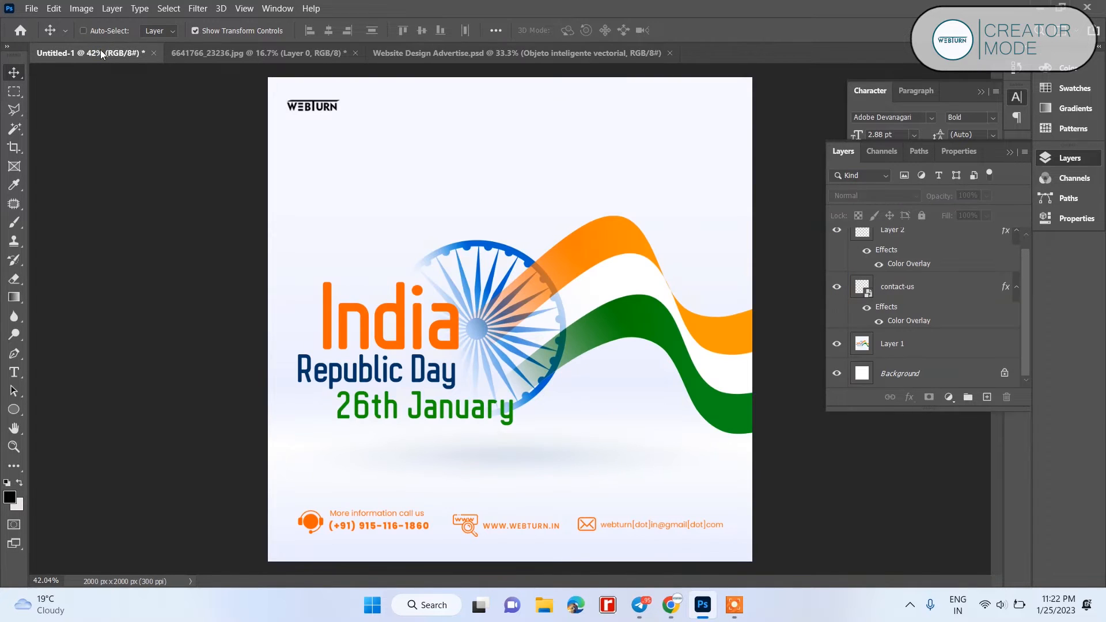
left_click_drag(101, 50, 100, 49)
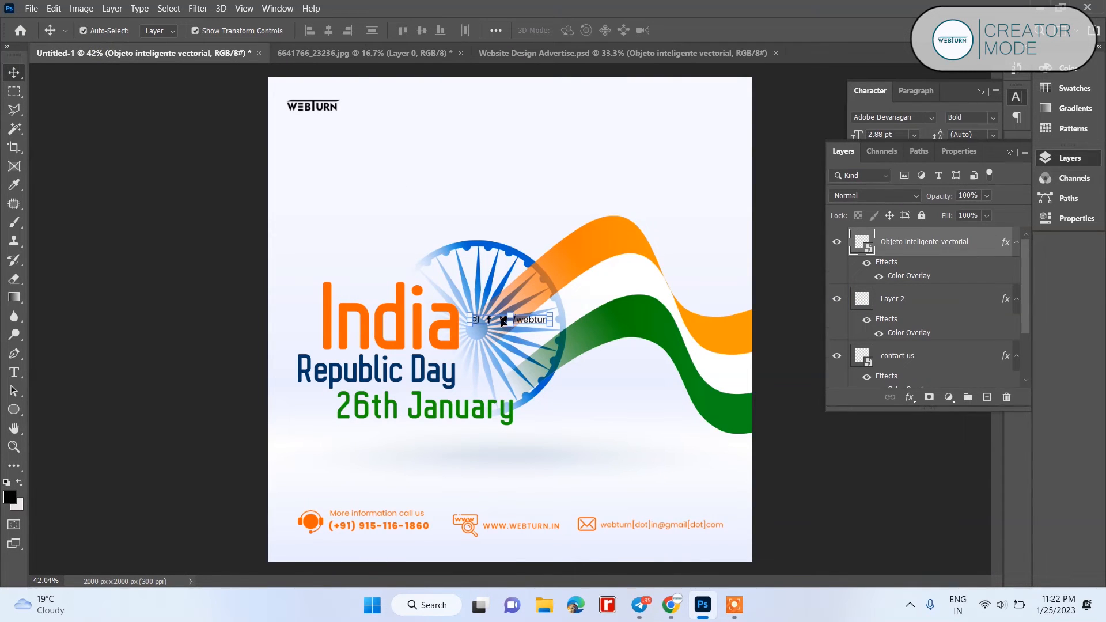
left_click_drag(502, 320, 691, 109)
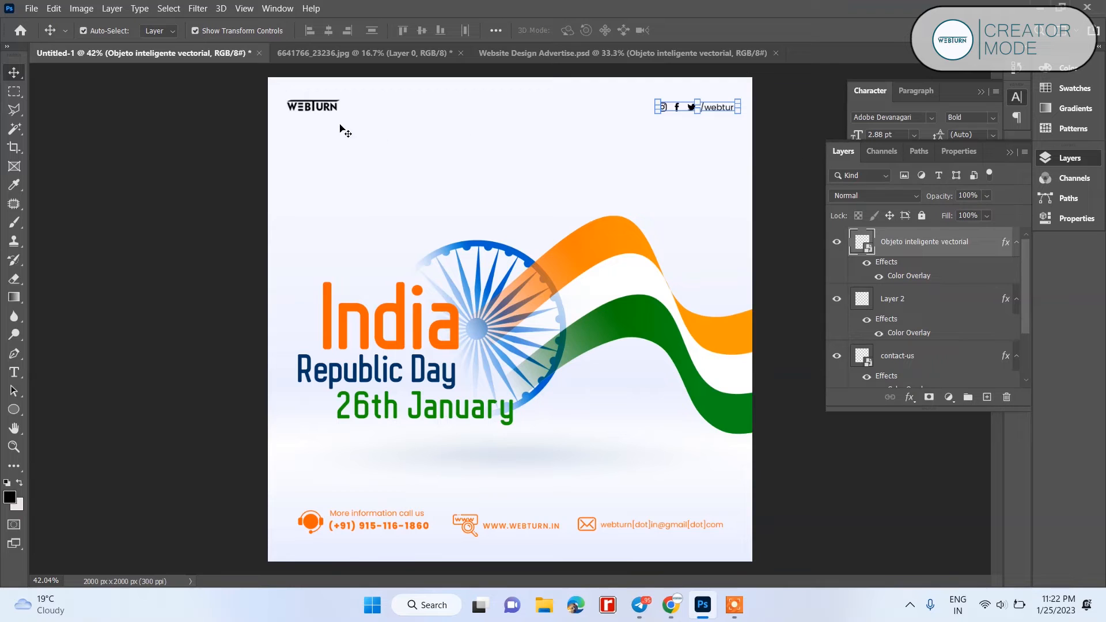
- Align the vertical centers of the WEBTURN logo and the social icons
left_click(327, 111, "shift")
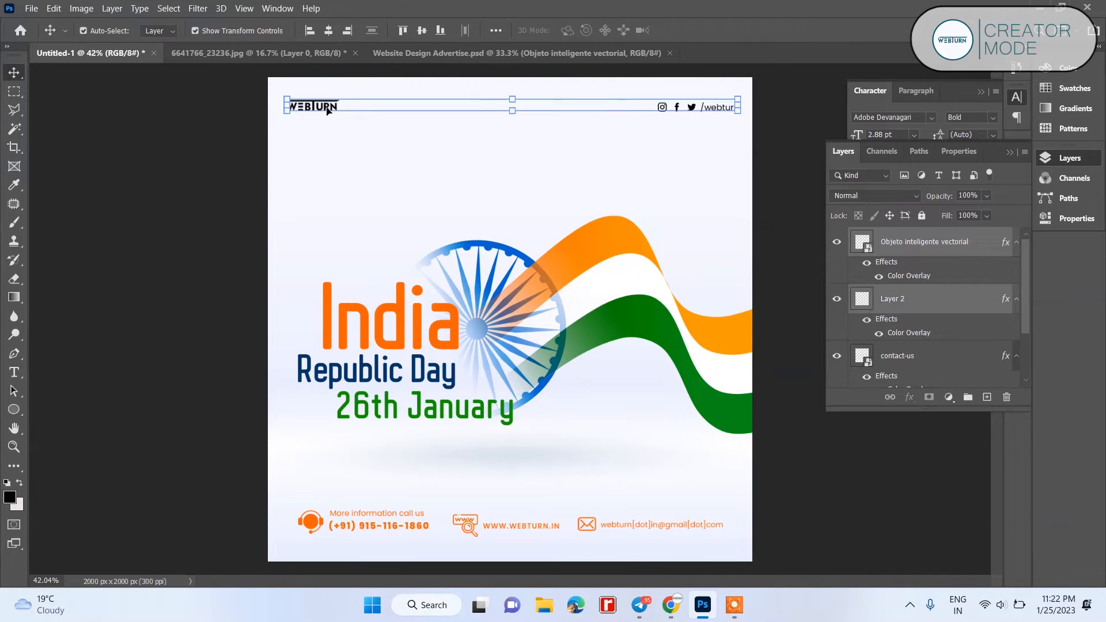
left_click(421, 29)
left_click(104, 207)
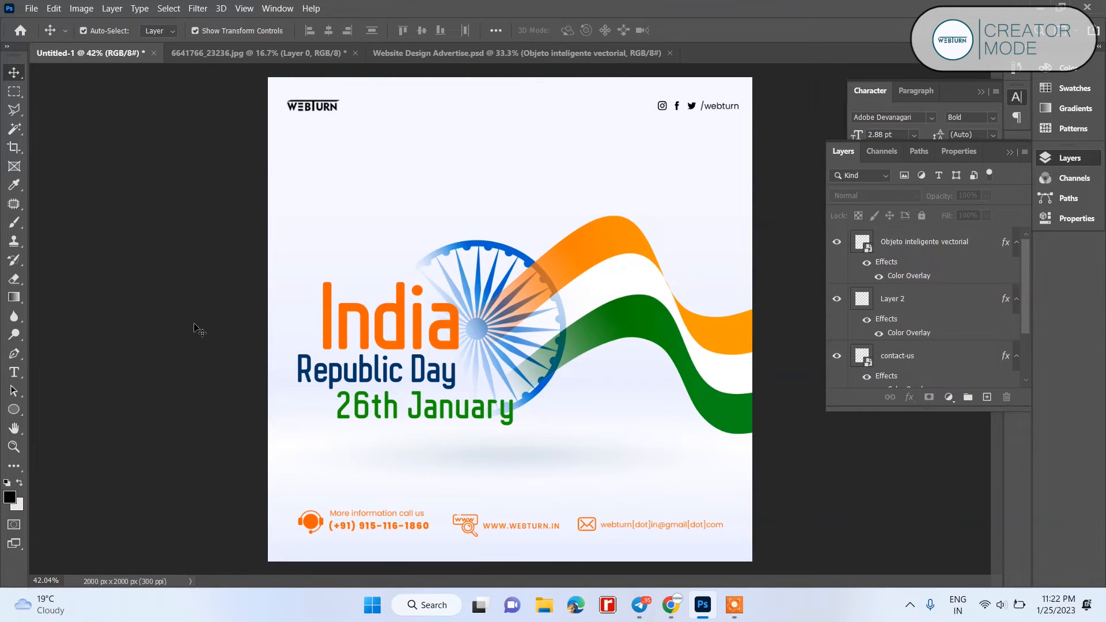
- Set the contact-us strip's Color Overlay to black 010101 sampled from the WEBTURN logo and apply the layer style
left_click(303, 525)
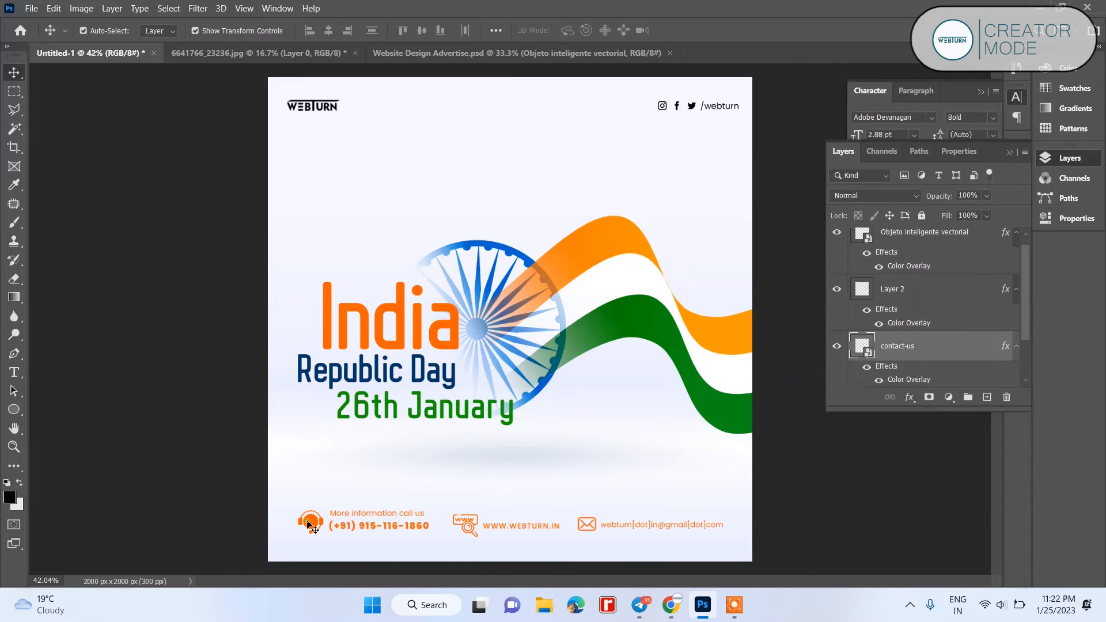
double_click(897, 380)
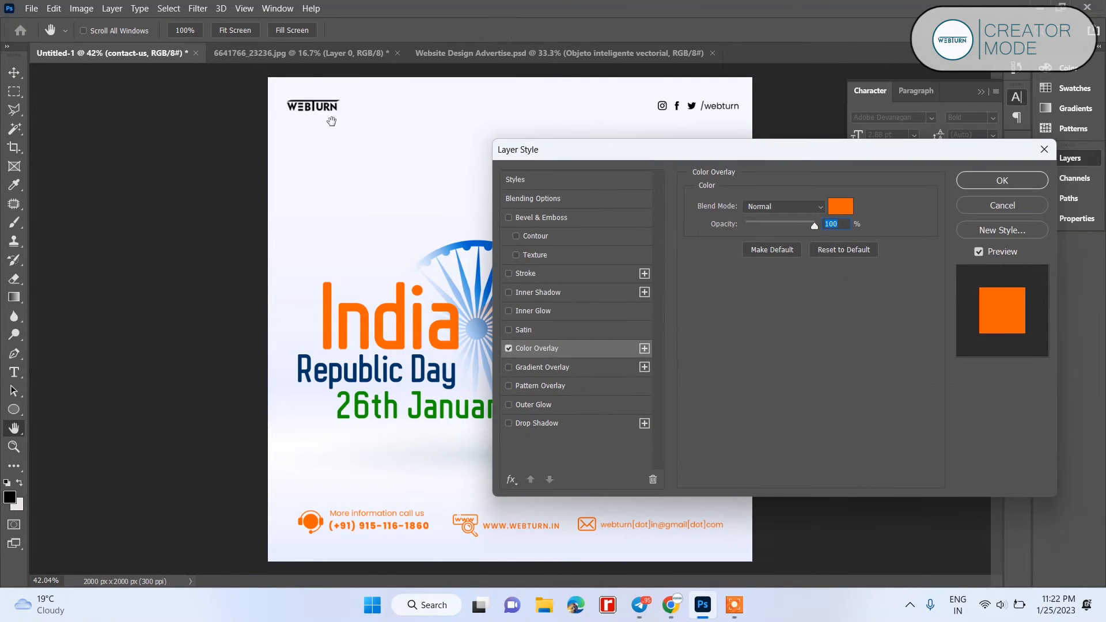
left_click(840, 208)
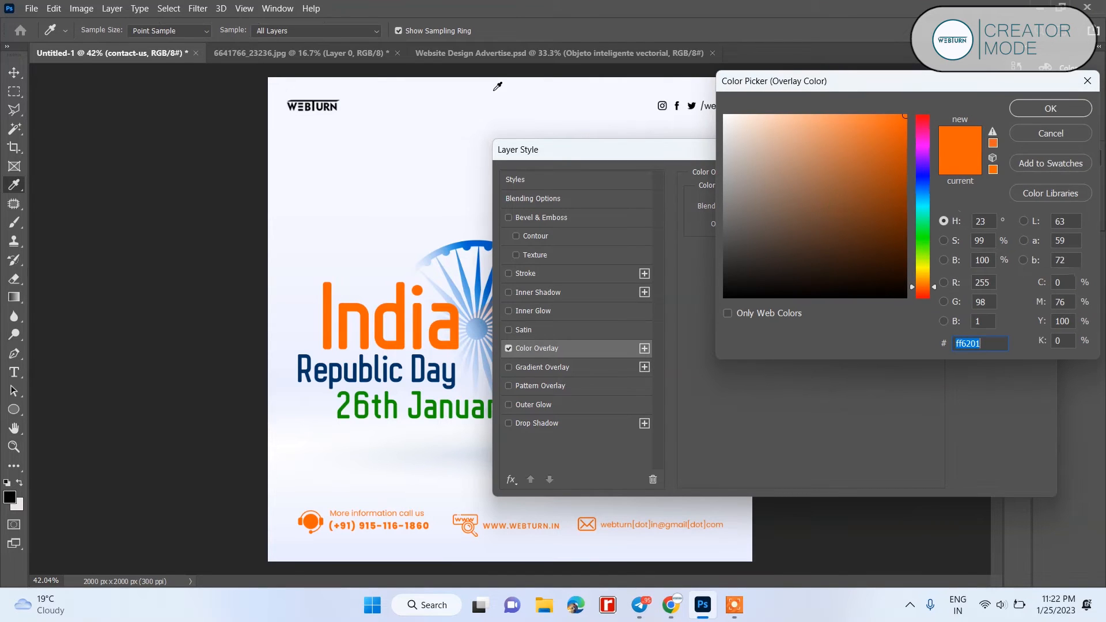
left_click(337, 107)
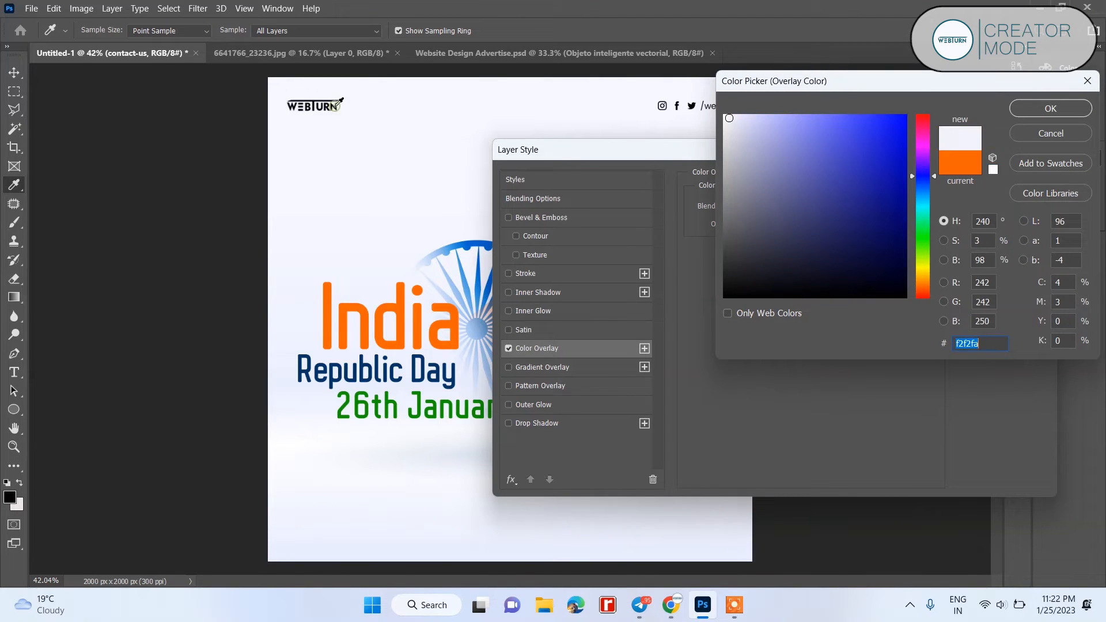
left_click(336, 107)
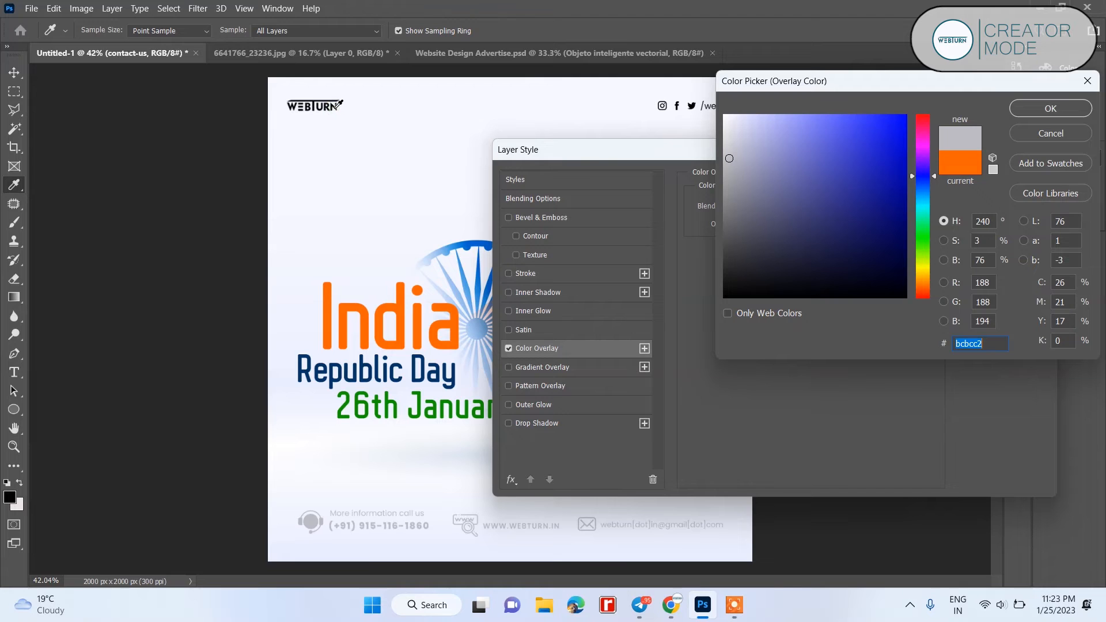
left_click(330, 107)
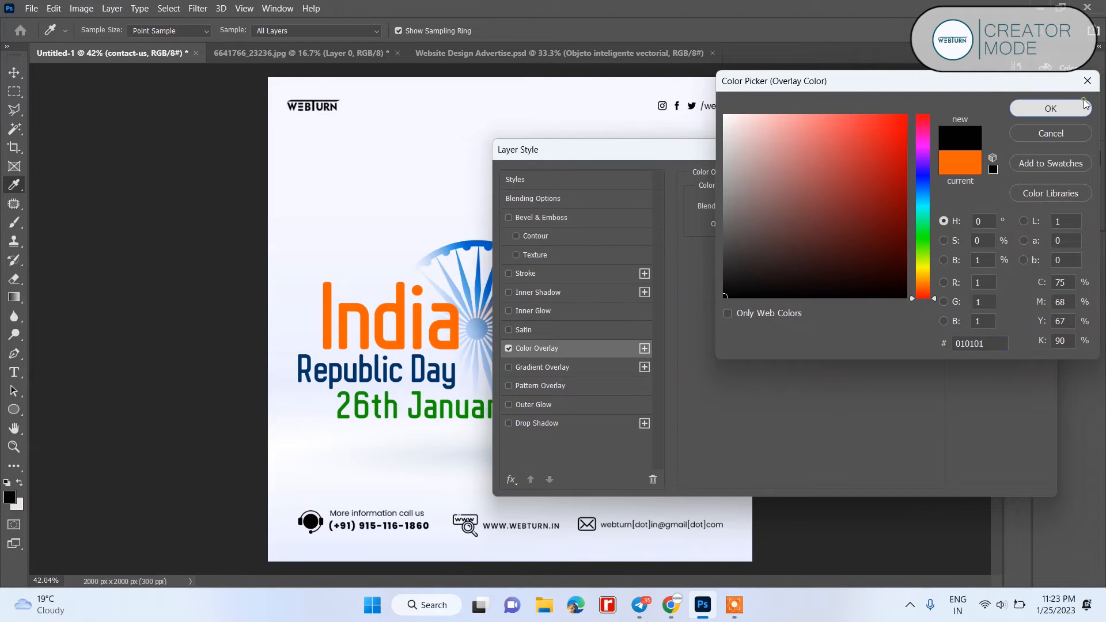
left_click(1077, 107)
left_click(983, 179)
left_click(802, 189)
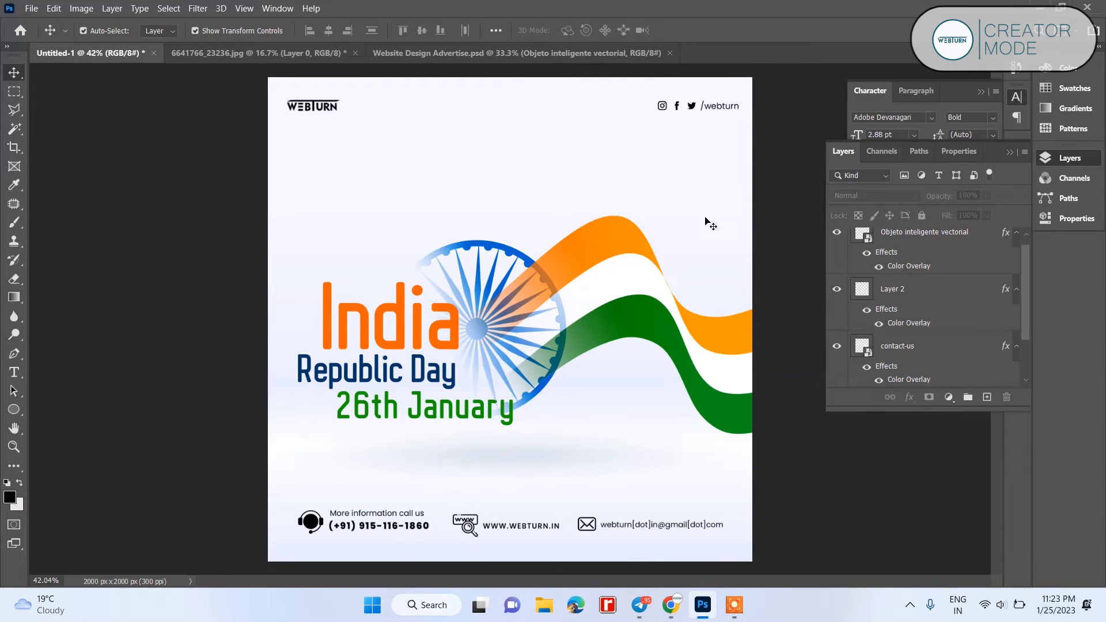
- Nudge the Republic Day artwork on Layer 1 slightly to the left
left_click(606, 329)
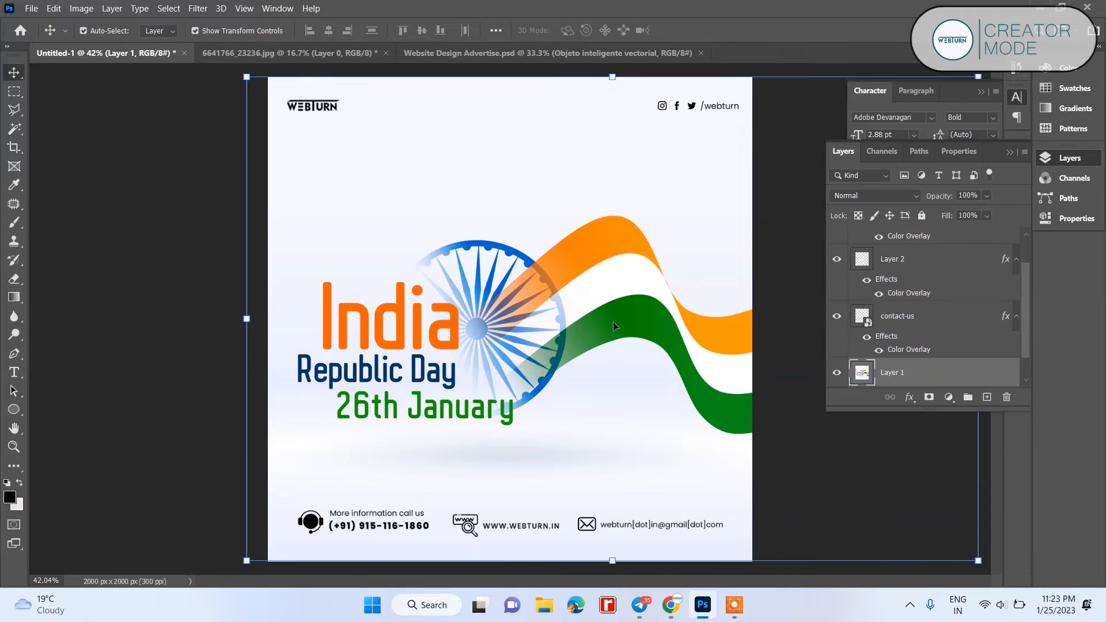
left_click_drag(607, 327, 602, 327)
left_click(154, 325)
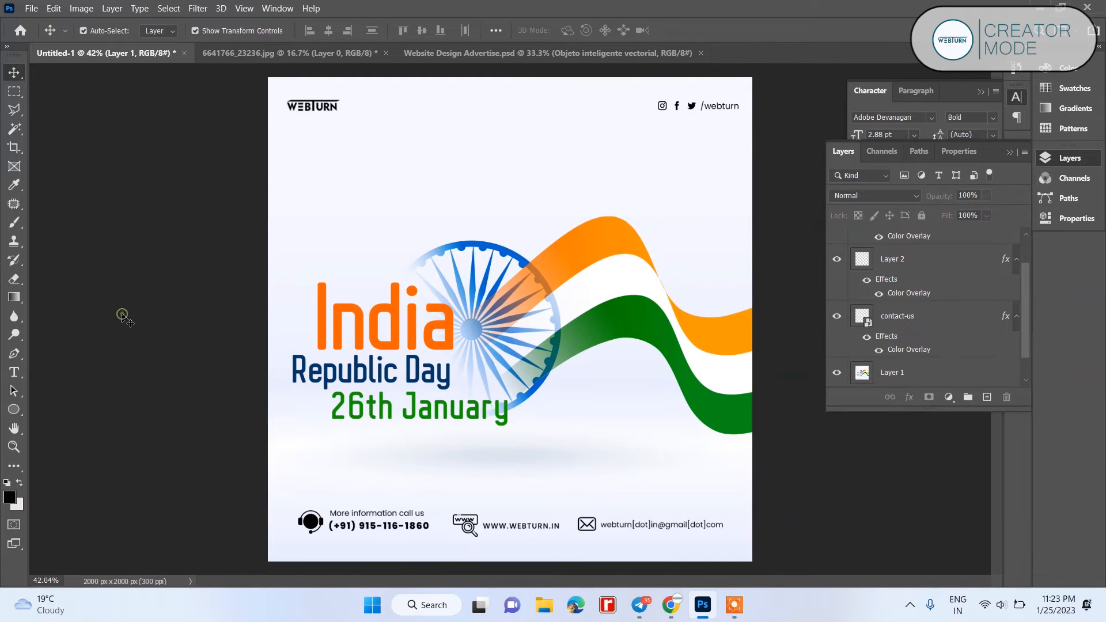
key("ctrl+0")
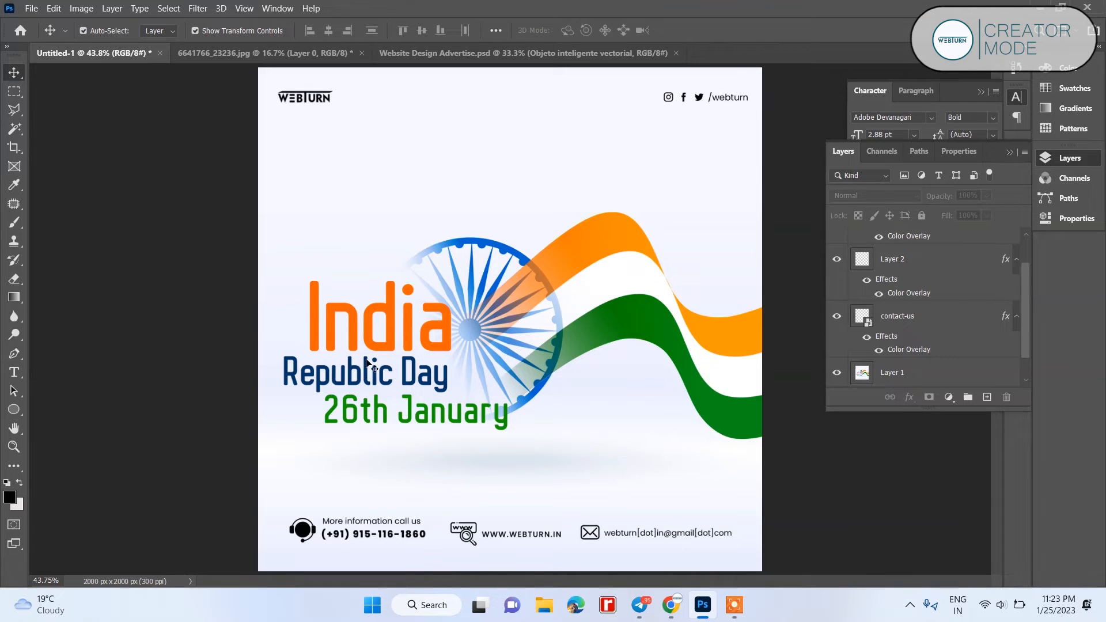
mouse_move(380, 351)
left_mouse_down()
mouse_move(379, 335)
mouse_move(381, 352)
left_mouse_up()
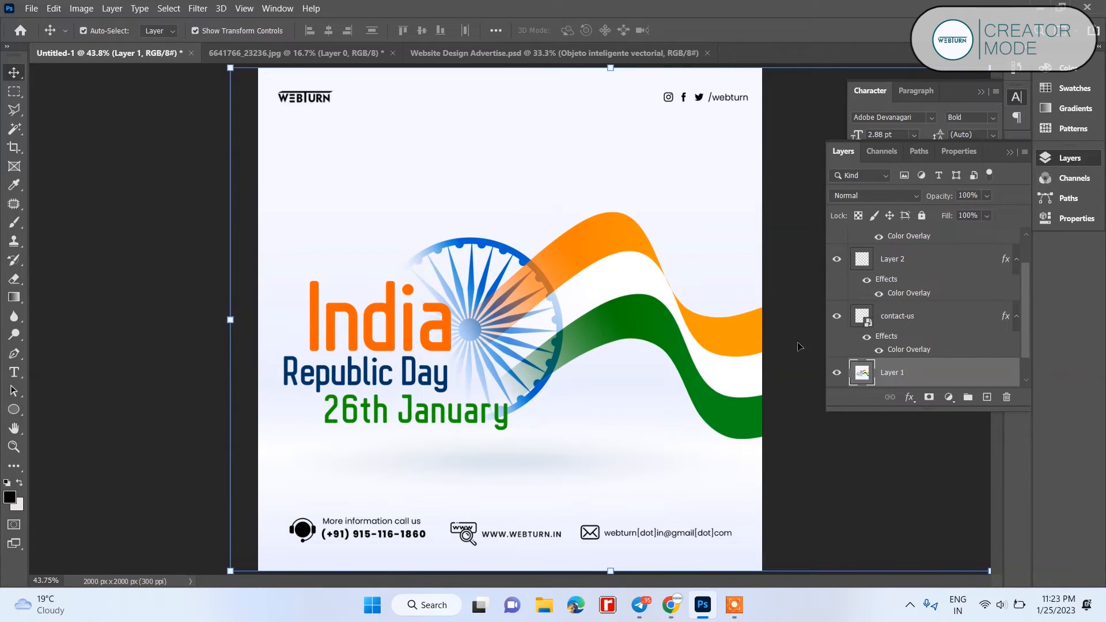
left_click(161, 246)
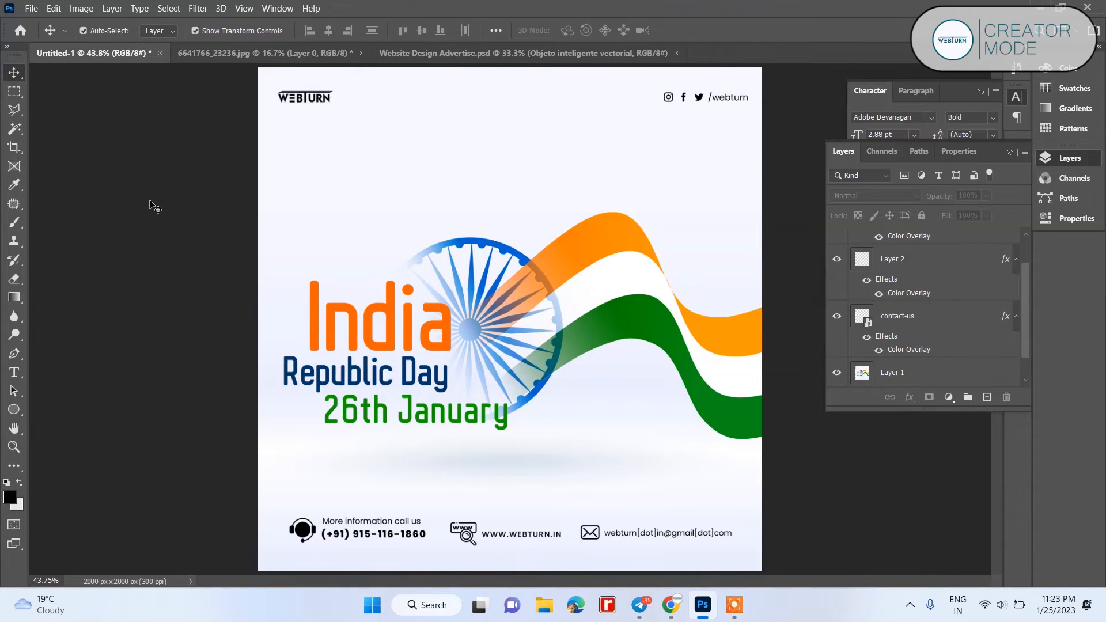
- Close the 6641766_23236.jpg document and discard its changes
left_click(298, 60)
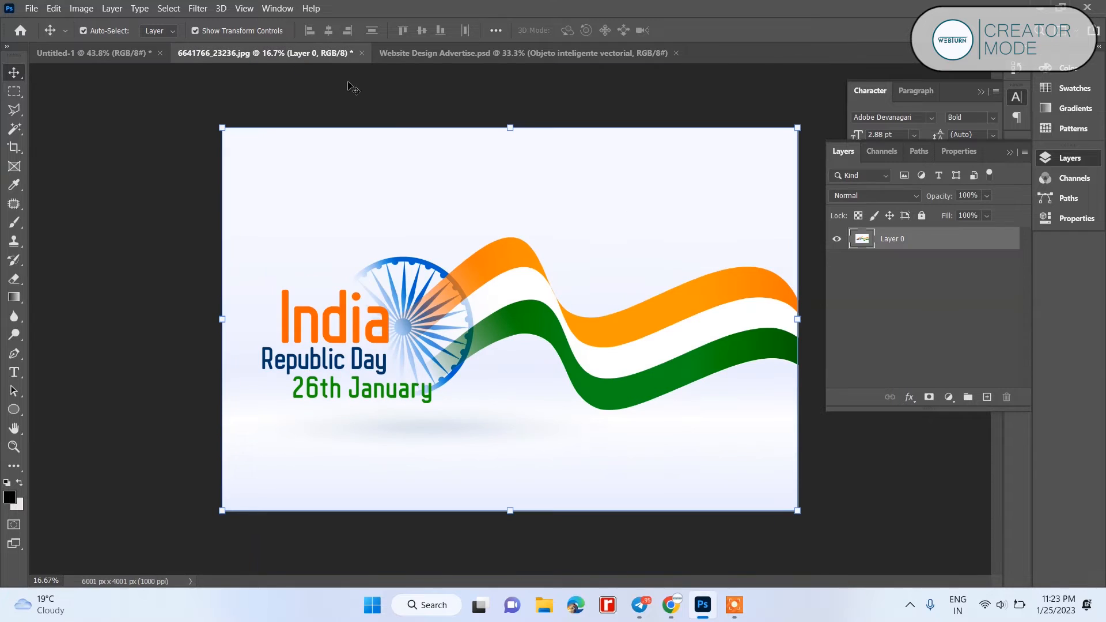
left_click(362, 52)
left_click(575, 237)
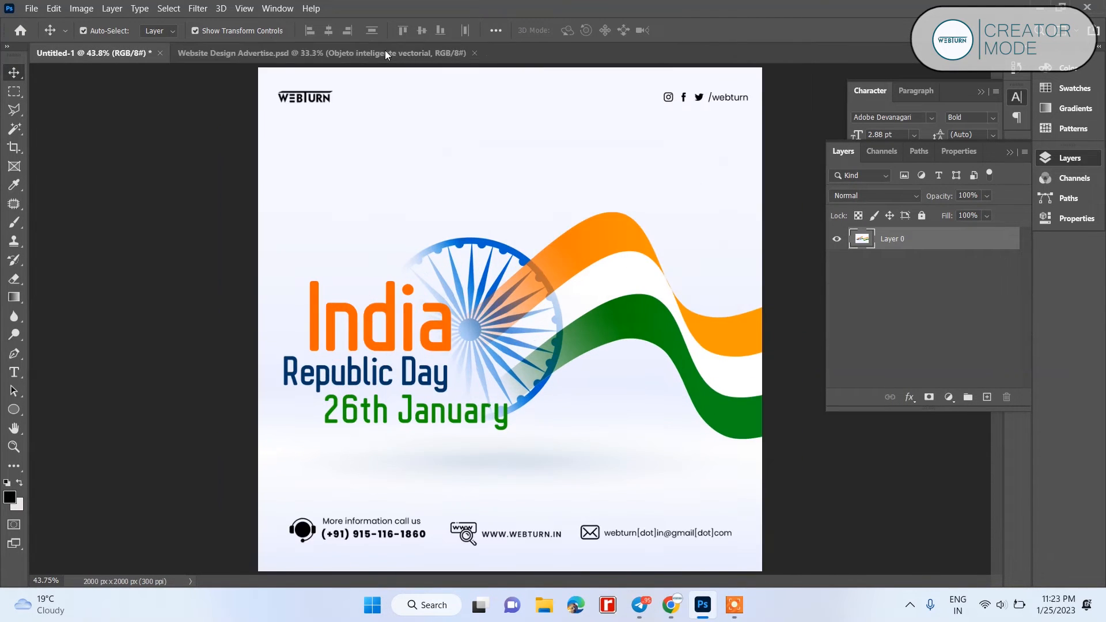
- Try deleting the background Rectangle layer in Website Design Advertise.psd, undo the deletion and reselect that layer
left_click(370, 53)
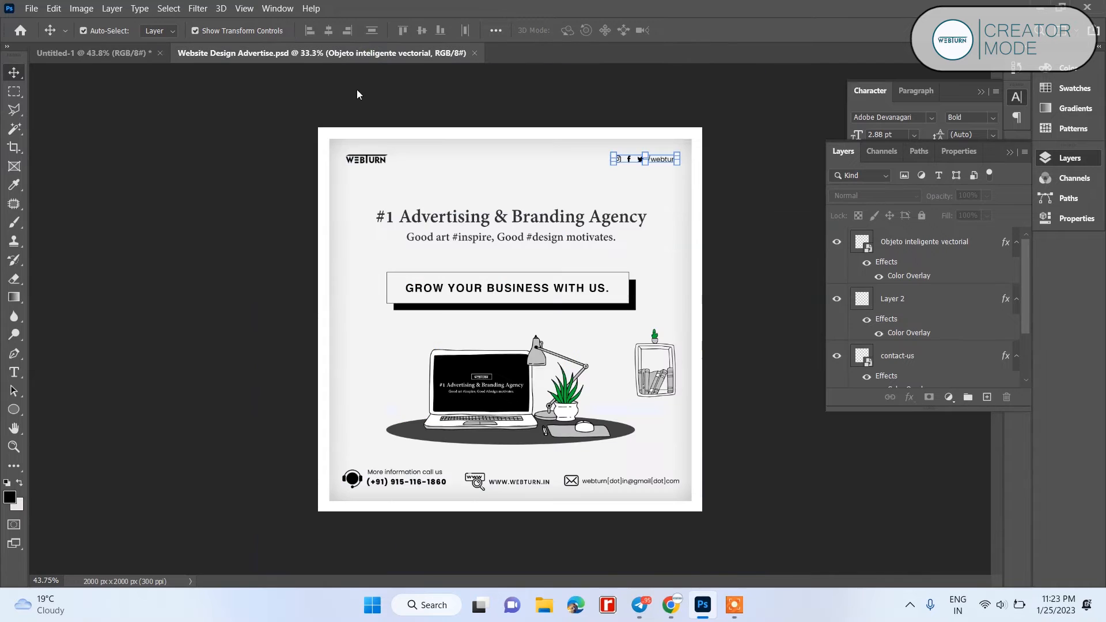
left_click(342, 208)
key("Delete")
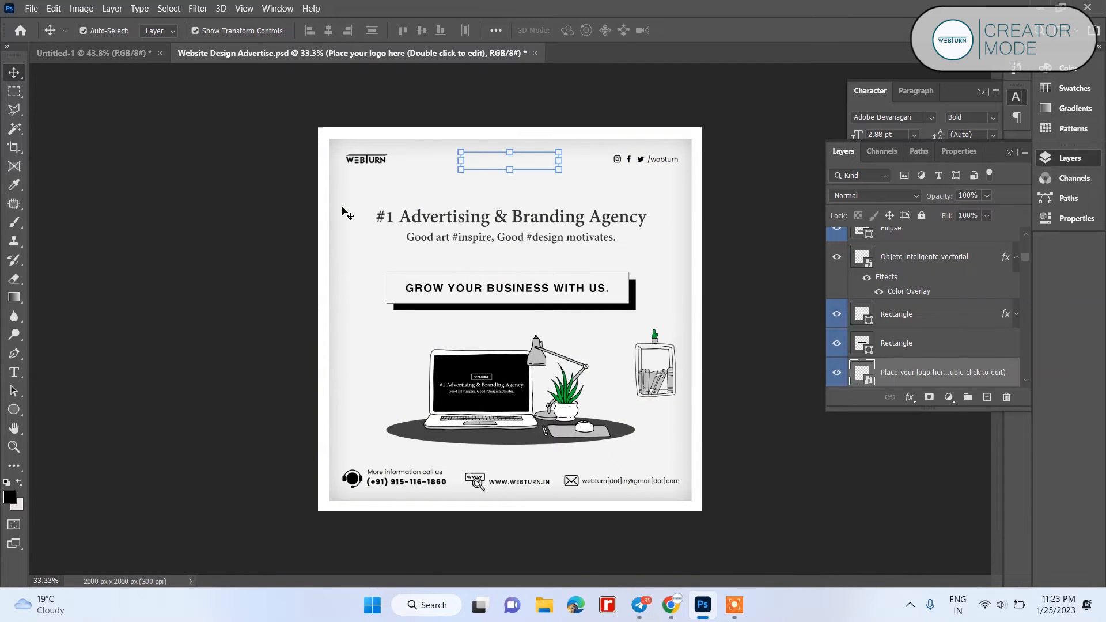
key("ctrl+z")
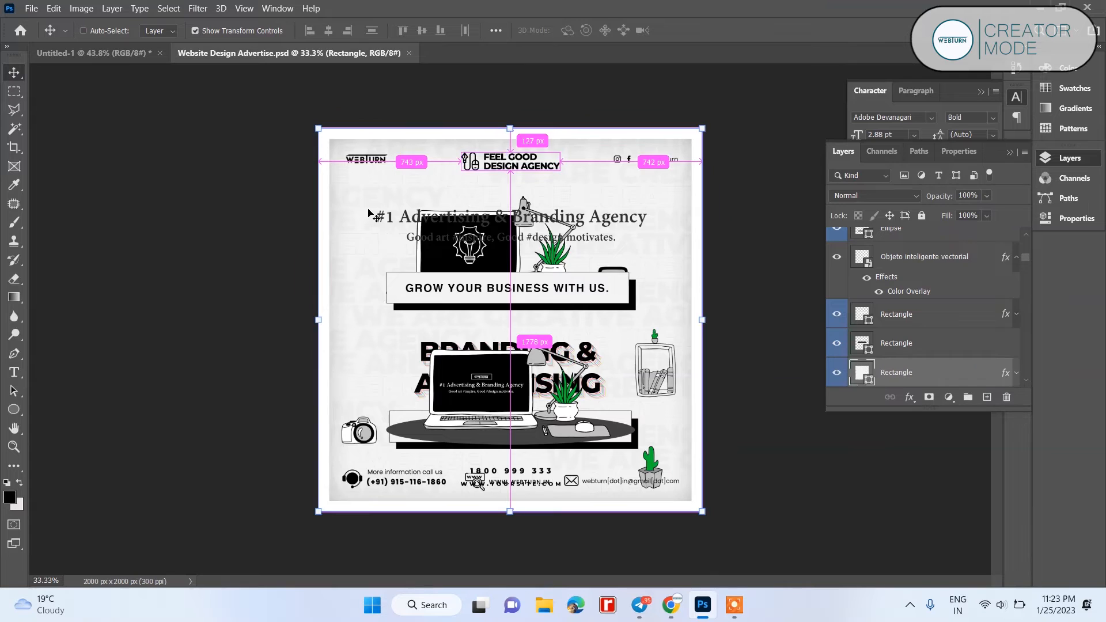
key("ctrl+z")
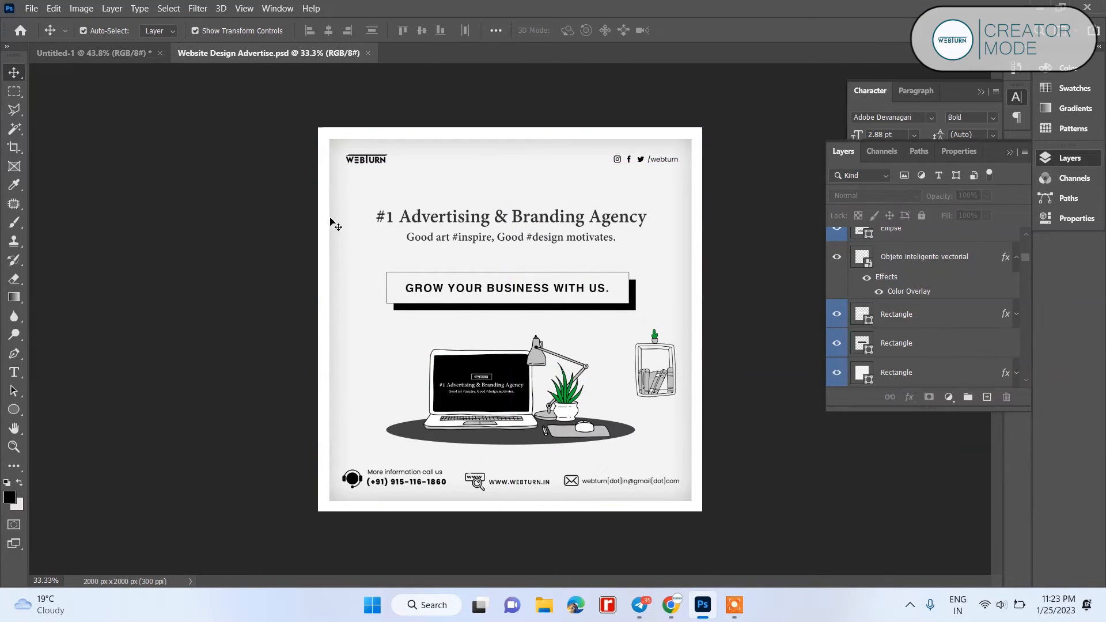
left_click(407, 188)
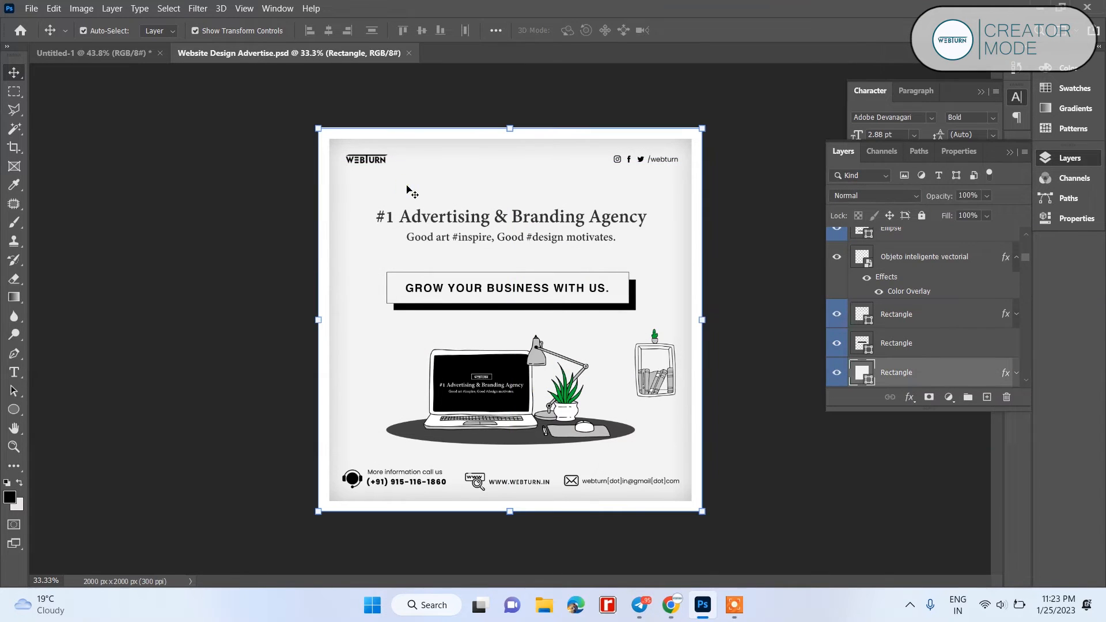
- Copy the "#1 Advertising & Branding Agency" headline and its tagline from Website Design Advertise.psd into Untitled-1, placing them above the India artwork
left_click(390, 221)
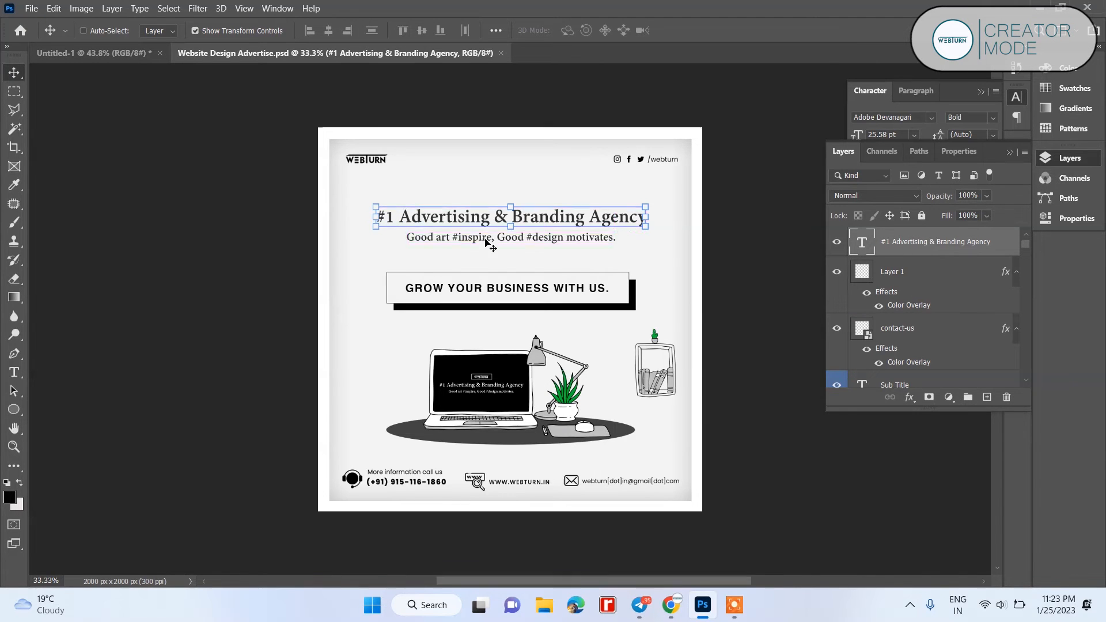
key("ctrl+plus")
key("ctrl+plus")
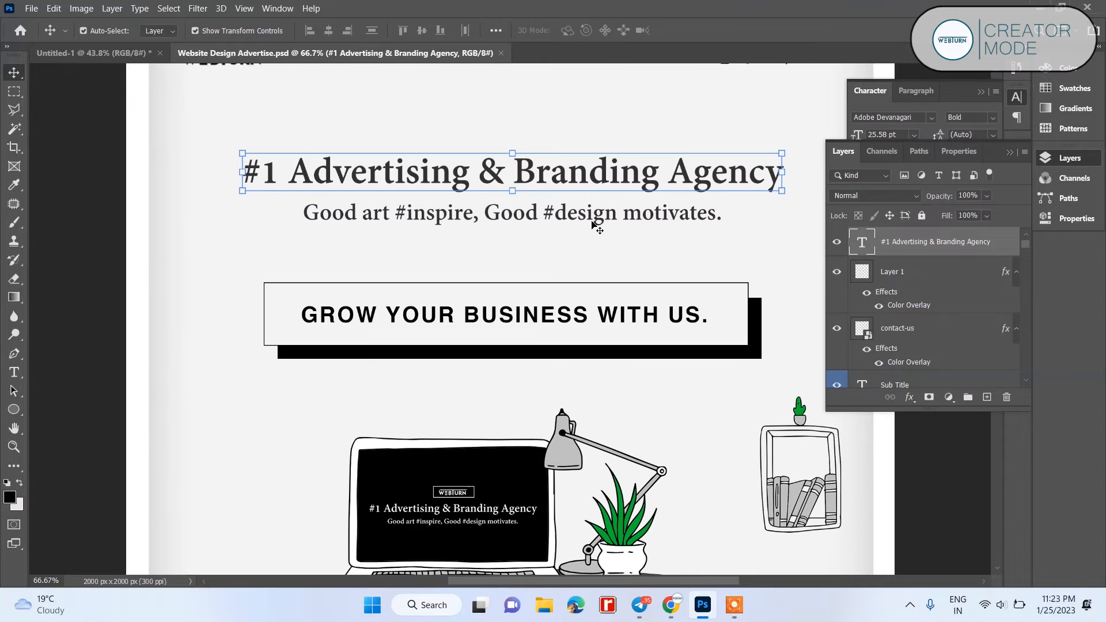
left_click(638, 218, "shift")
left_click_drag(638, 218, 218, 53)
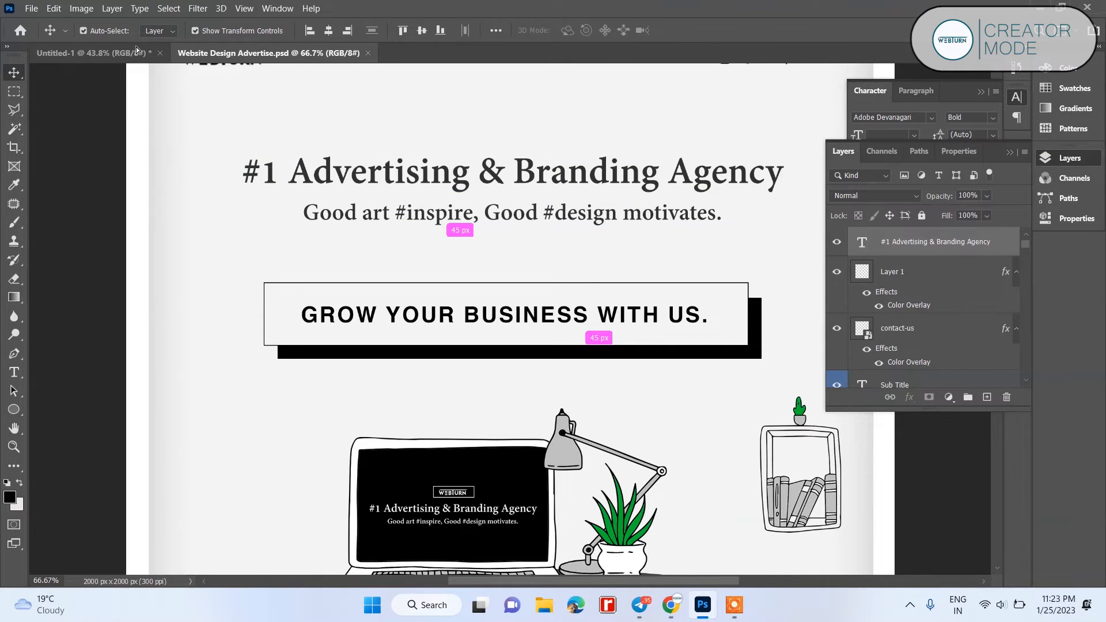
left_click_drag(139, 53, 378, 126)
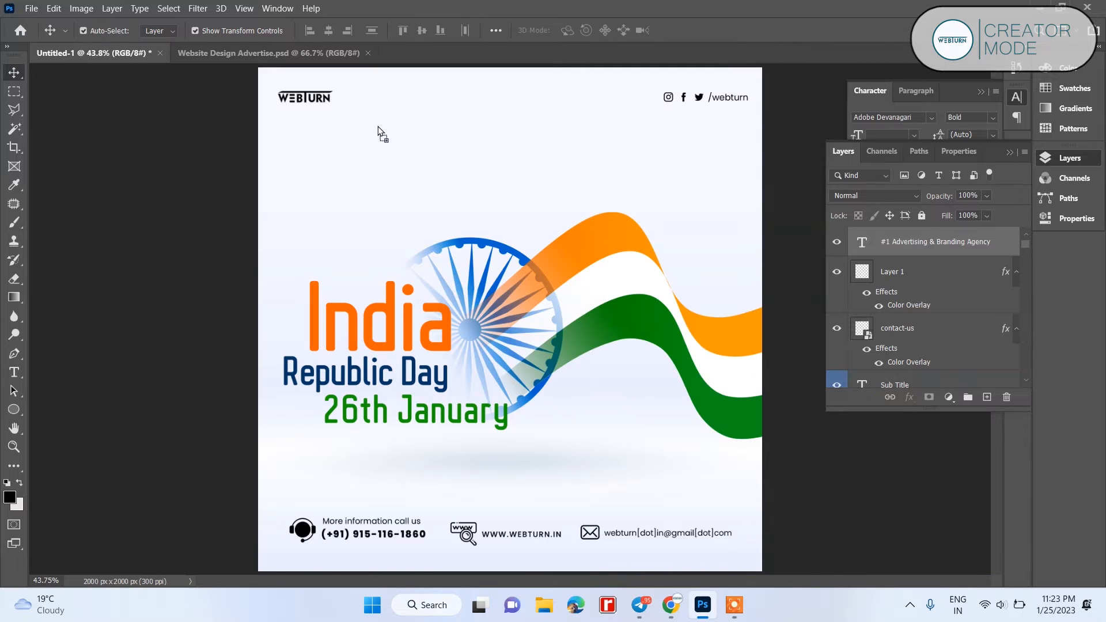
left_click_drag(520, 169, 543, 164)
left_click(236, 212)
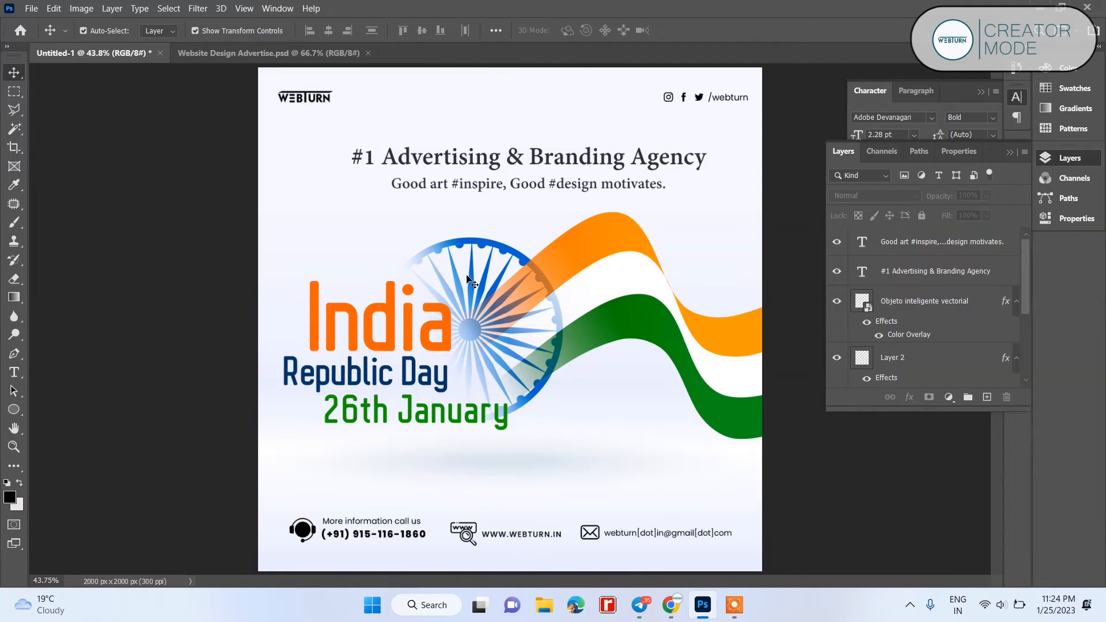
left_click(515, 166)
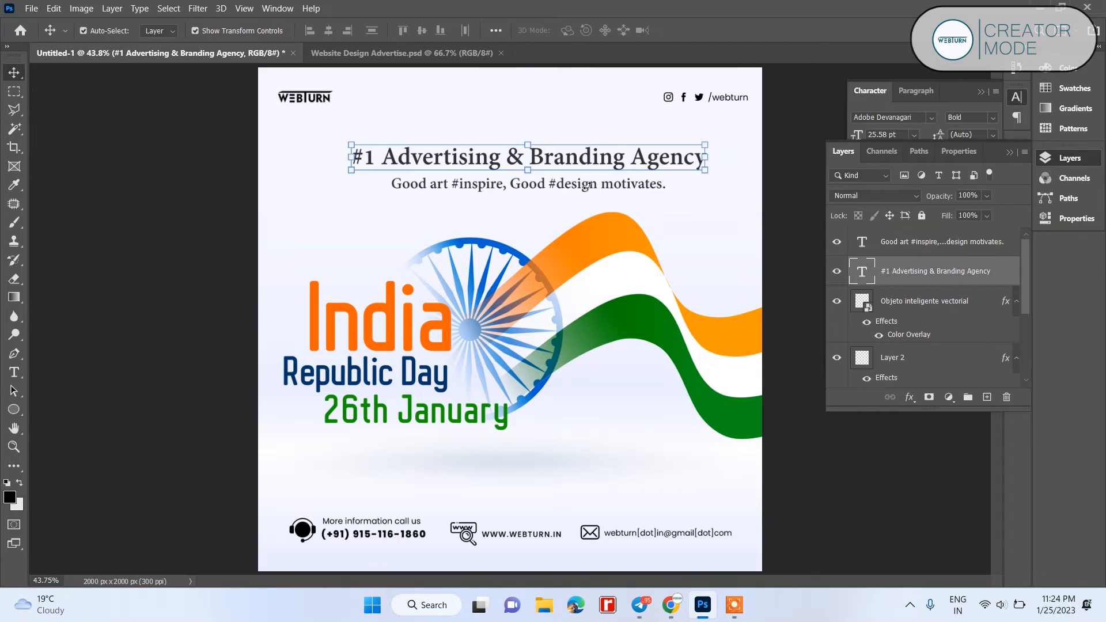
left_click(110, 315)
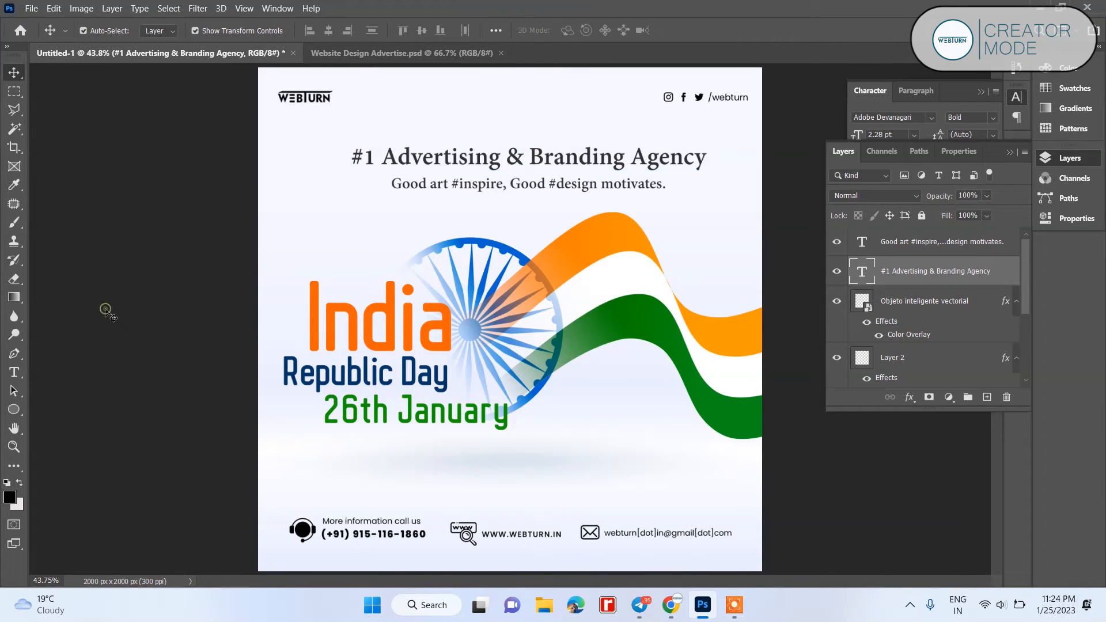
left_click(372, 345)
left_click(128, 286)
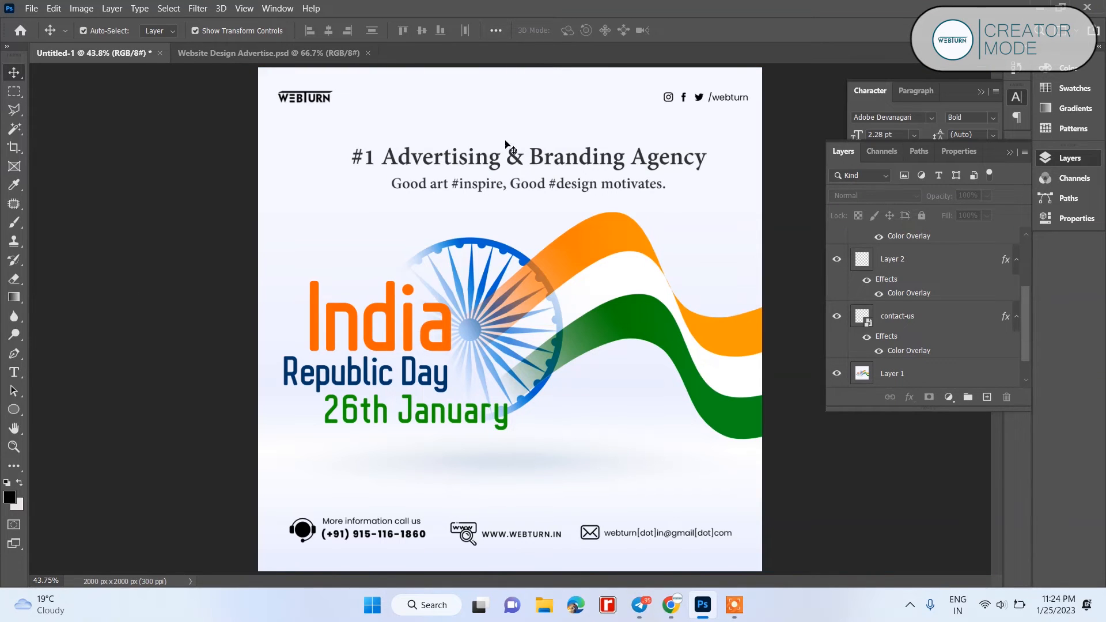
- Scale the headline and tagline together down to about 73%, keeping their proportions, and apply the transform
left_click(527, 190)
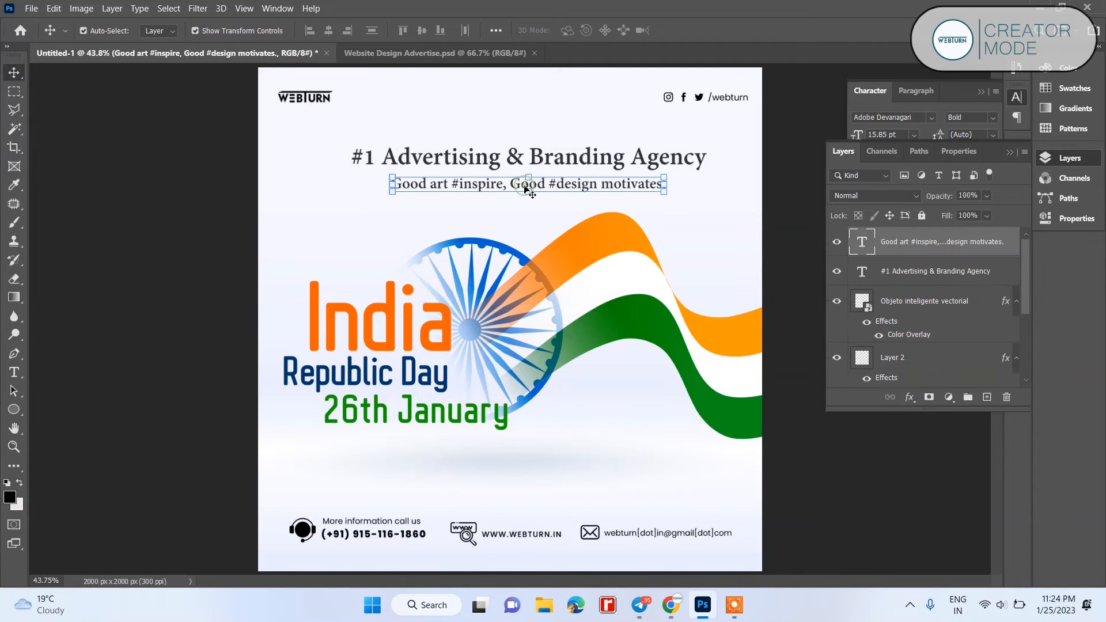
left_click(407, 156, "shift")
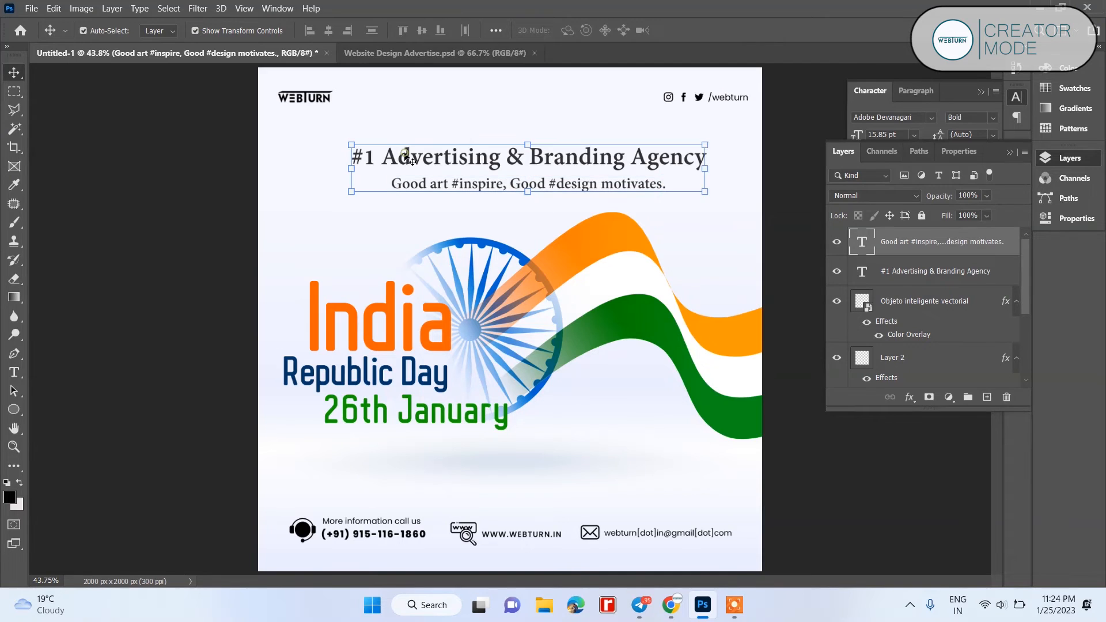
left_click(704, 144)
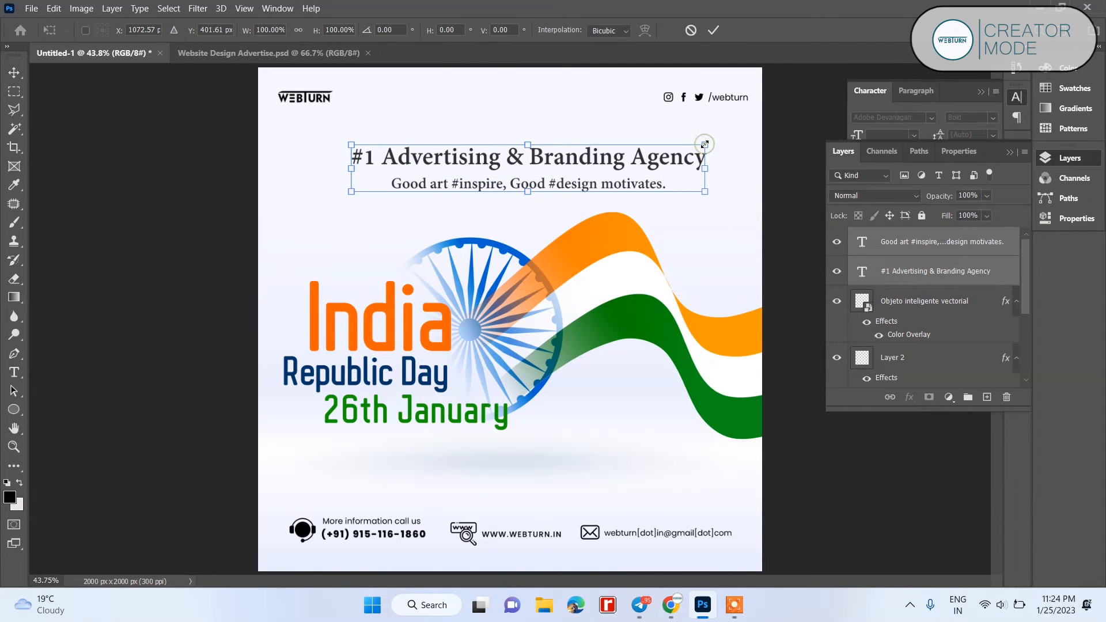
left_click_drag(704, 144, 659, 162)
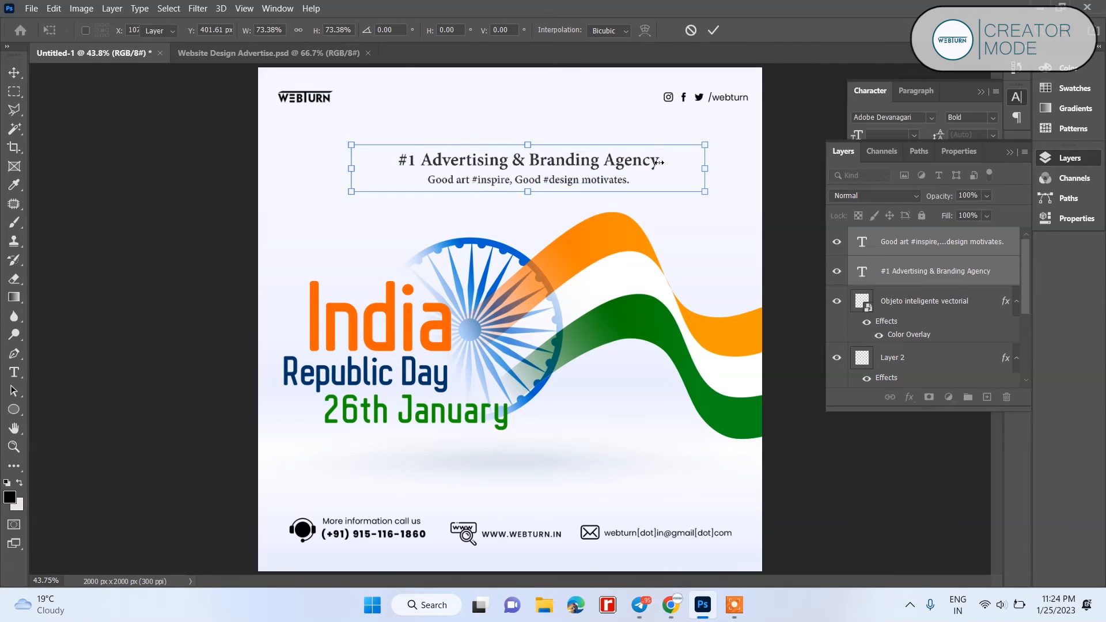
key("Return")
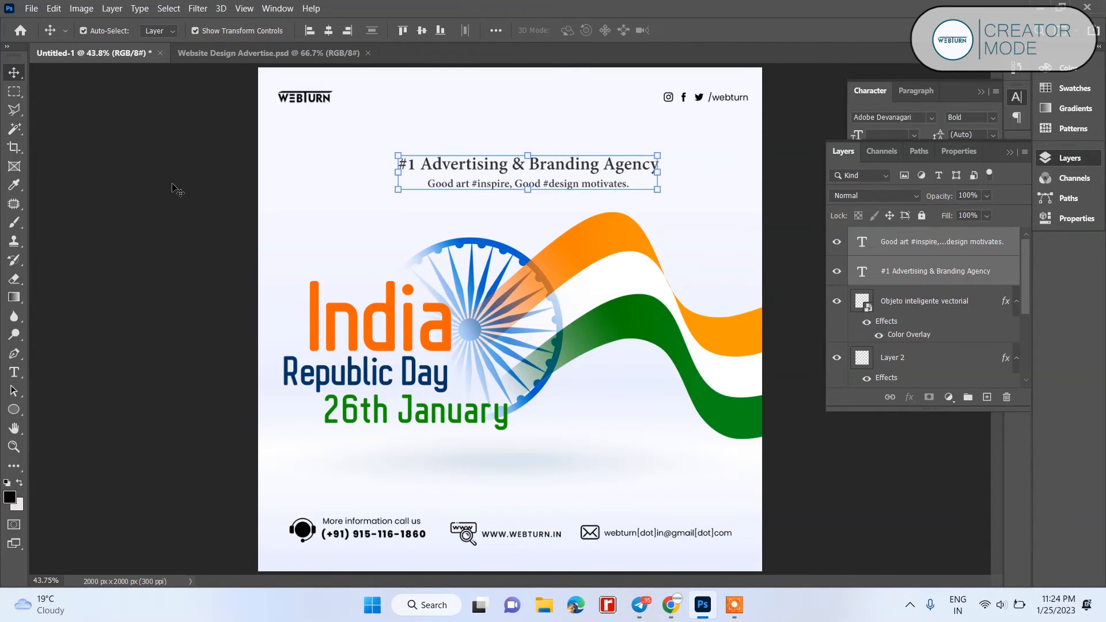
left_click(173, 186)
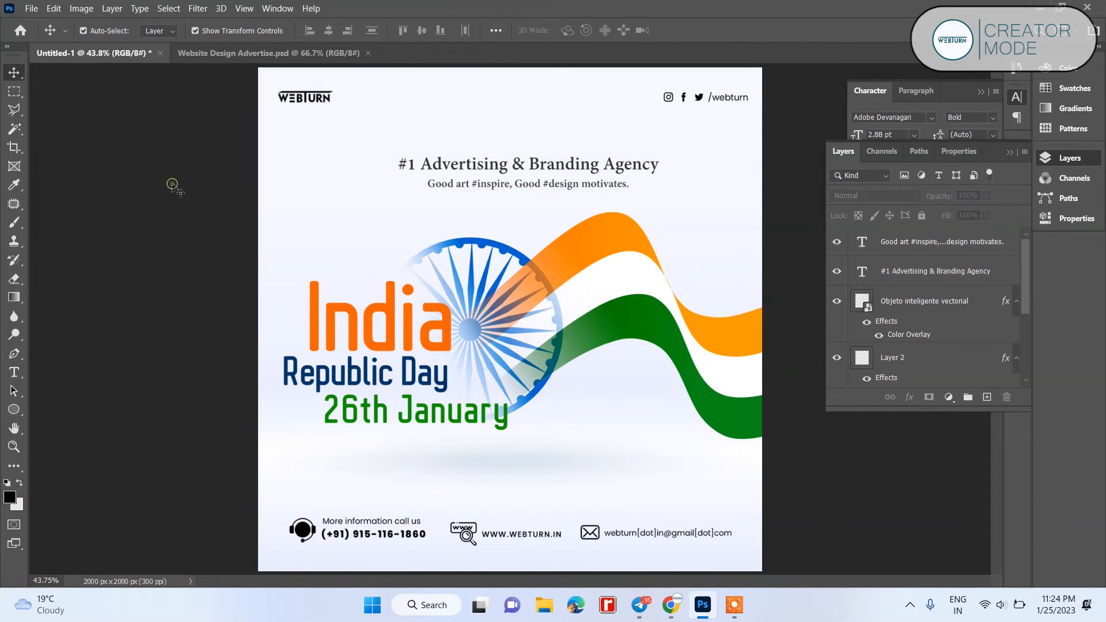
- Lock Layer 1 and move the headline and tagline together to the horizontal centre, between "26th January" and the contact details
left_click(375, 138)
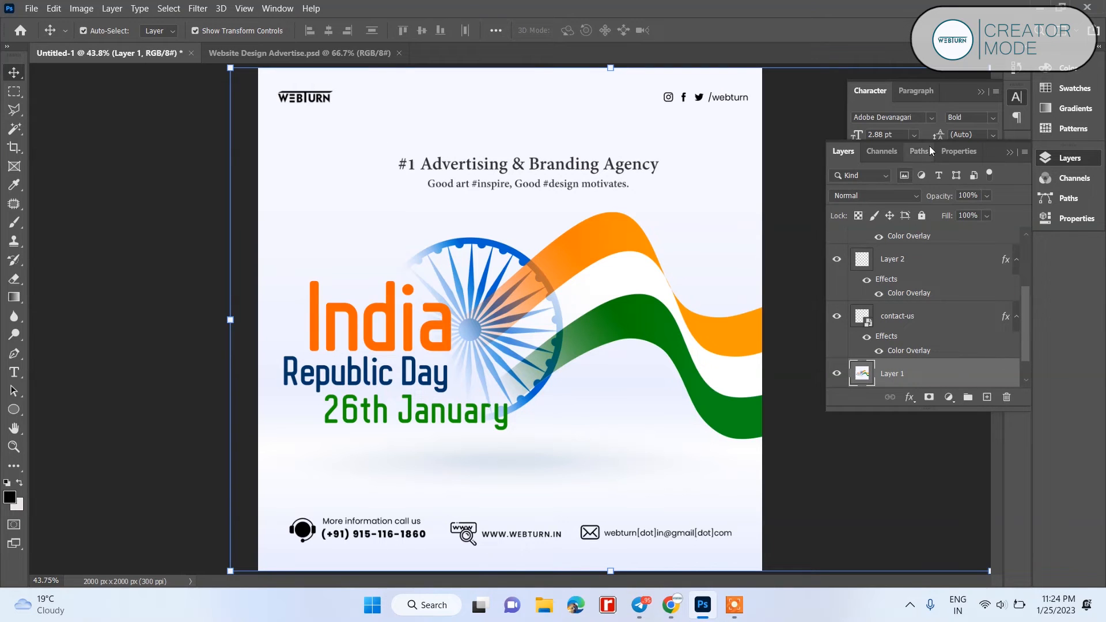
left_click(920, 216)
left_click_drag(352, 151, 592, 465)
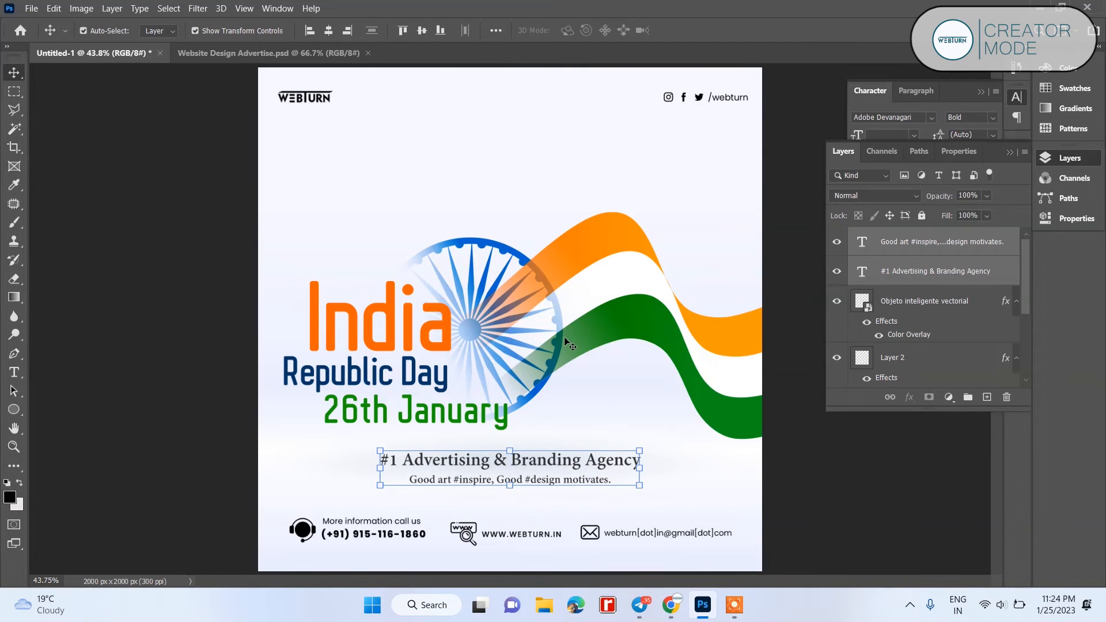
left_click(572, 309)
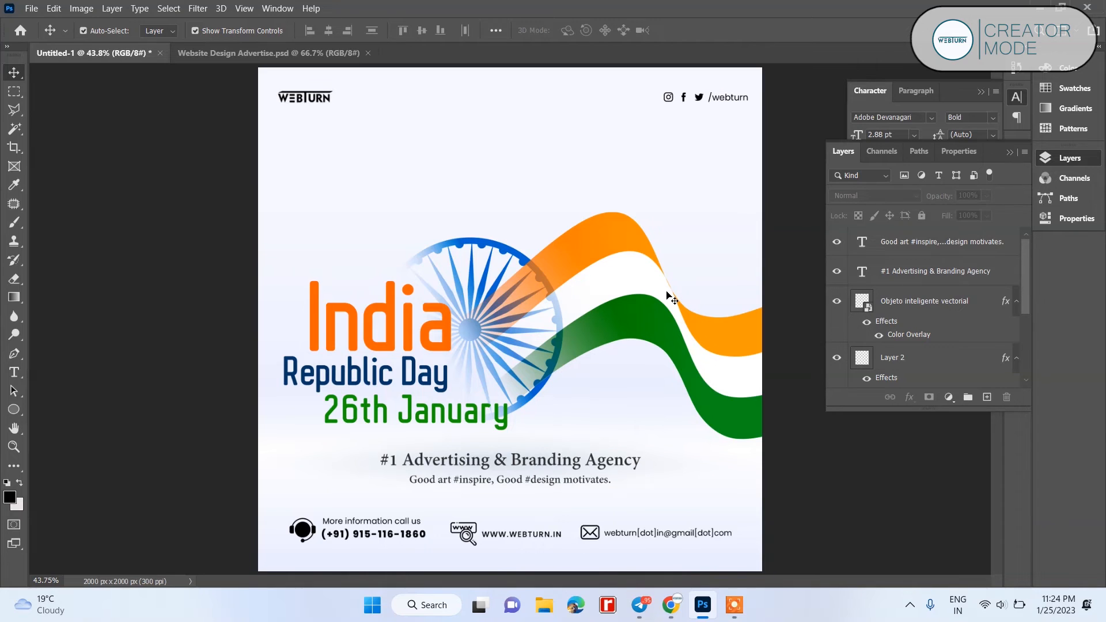
- Unlock Layer 1 and move the Republic Day artwork straight up to leave more room above the headline text
scroll(933, 329, "down", 3)
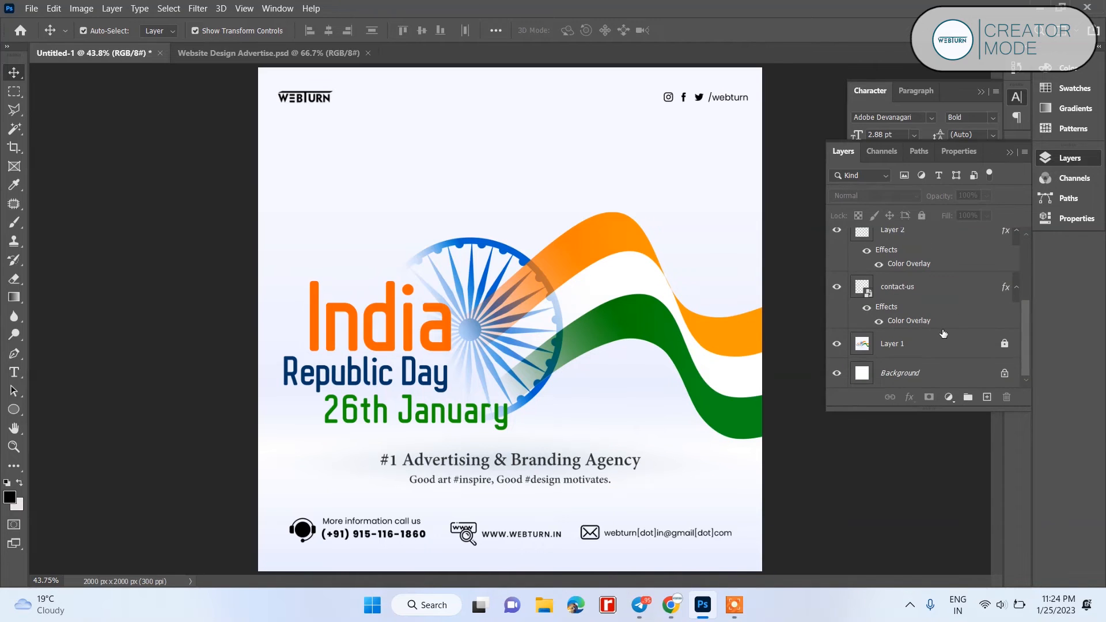
left_click(945, 338)
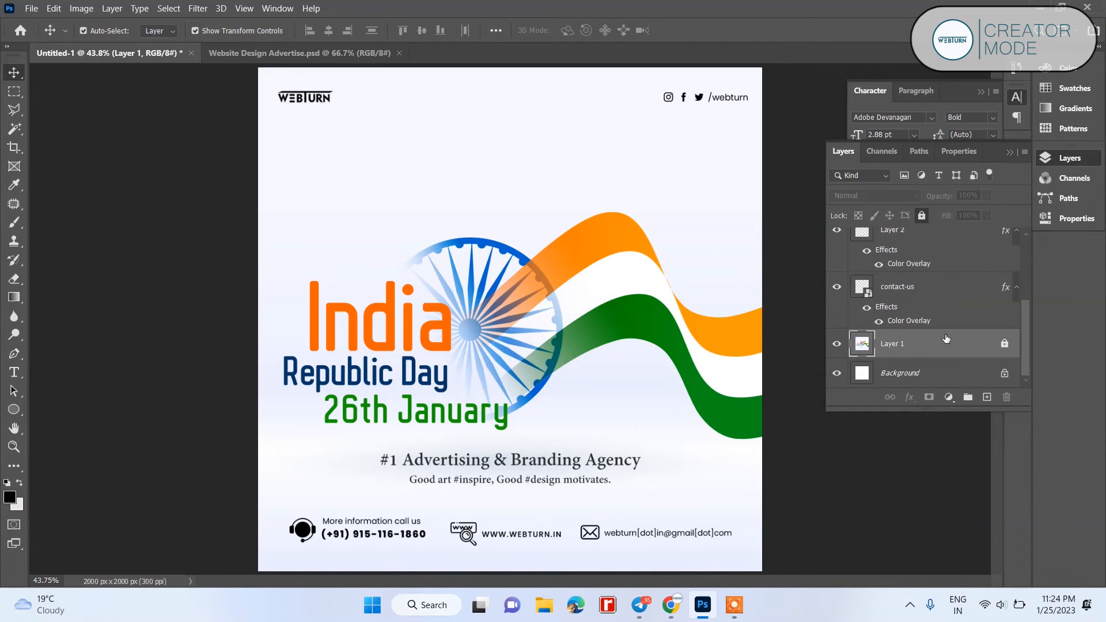
left_click(920, 216)
left_click_drag(714, 306, 716, 252)
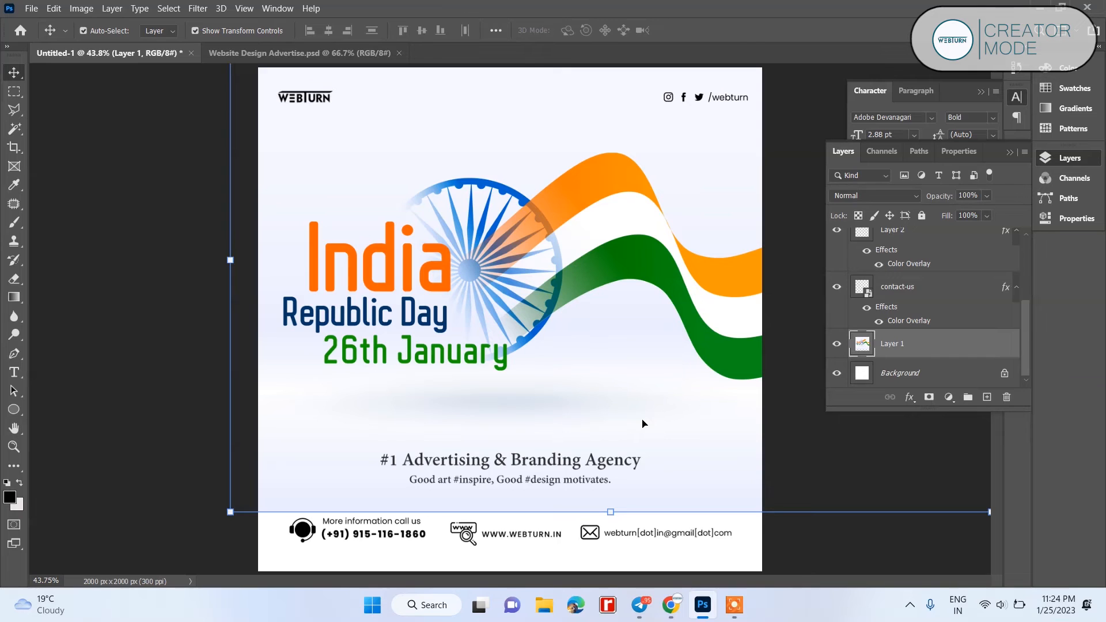
- Copy a full-width band of Layer 1's lower background to a new layer and move it down to cover the white area behind the contact details
left_click(13, 91)
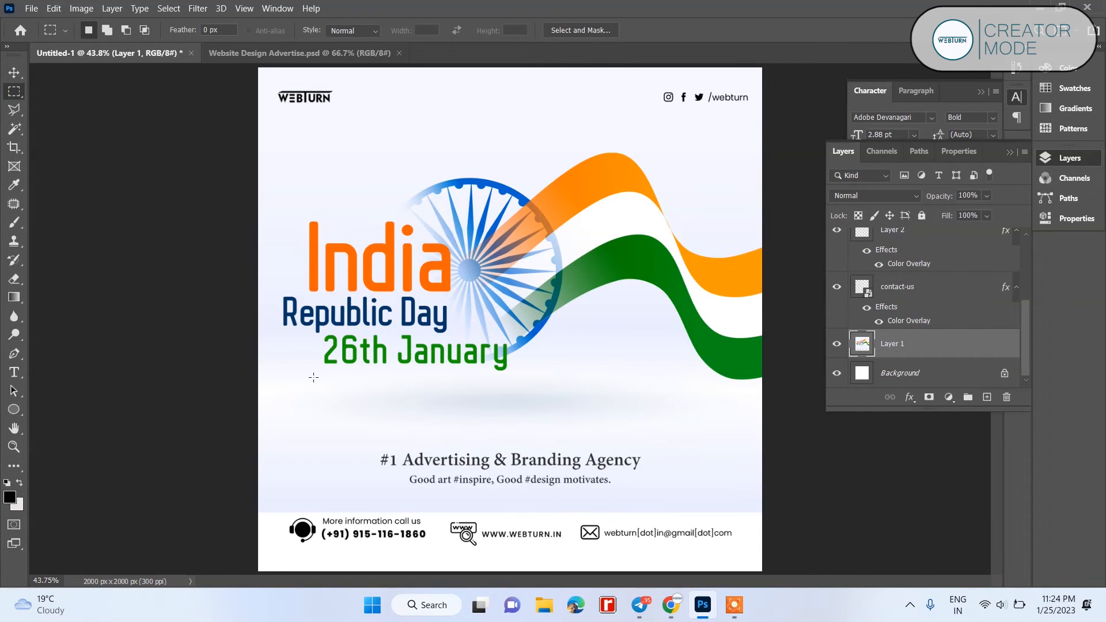
left_click_drag(256, 402, 771, 497)
key("shift+Down")
key("shift+Down")
key("shift+Down")
key("shift+Down")
key("shift+Down")
key("shift+Down")
key("Down")
key("Down")
key("Down")
key("Down")
key("Down")
key("Down")
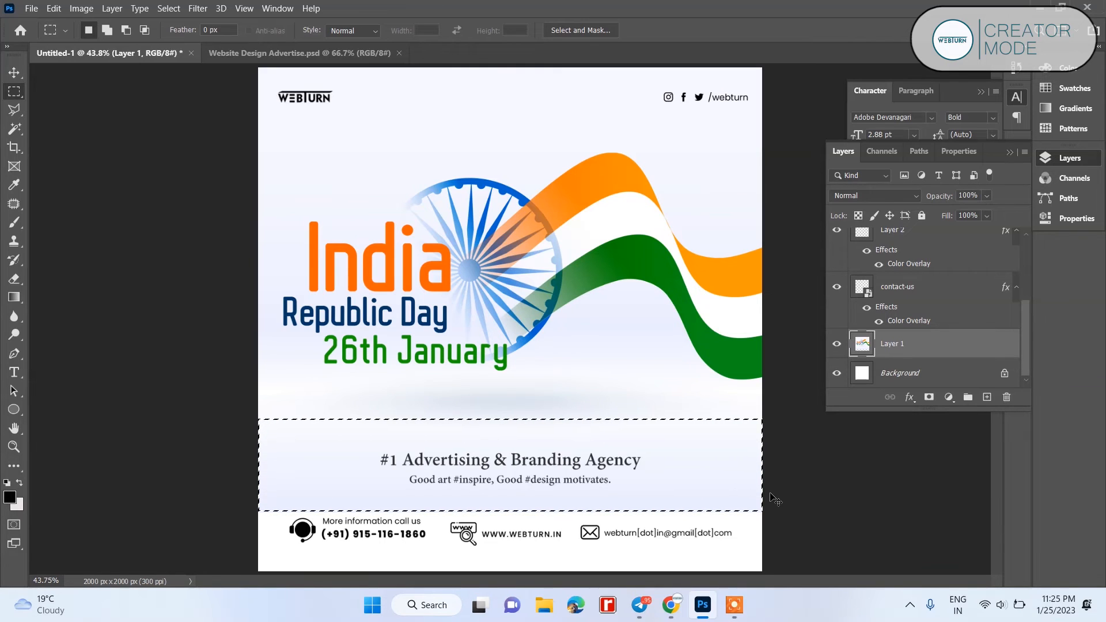
key("ctrl+j")
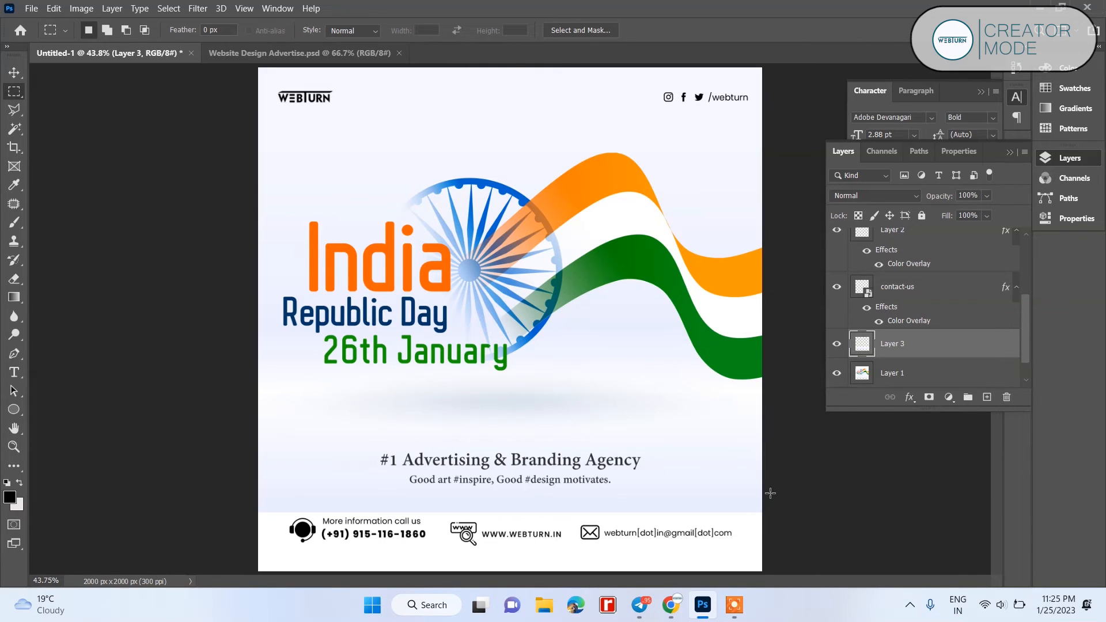
left_click(5, 75)
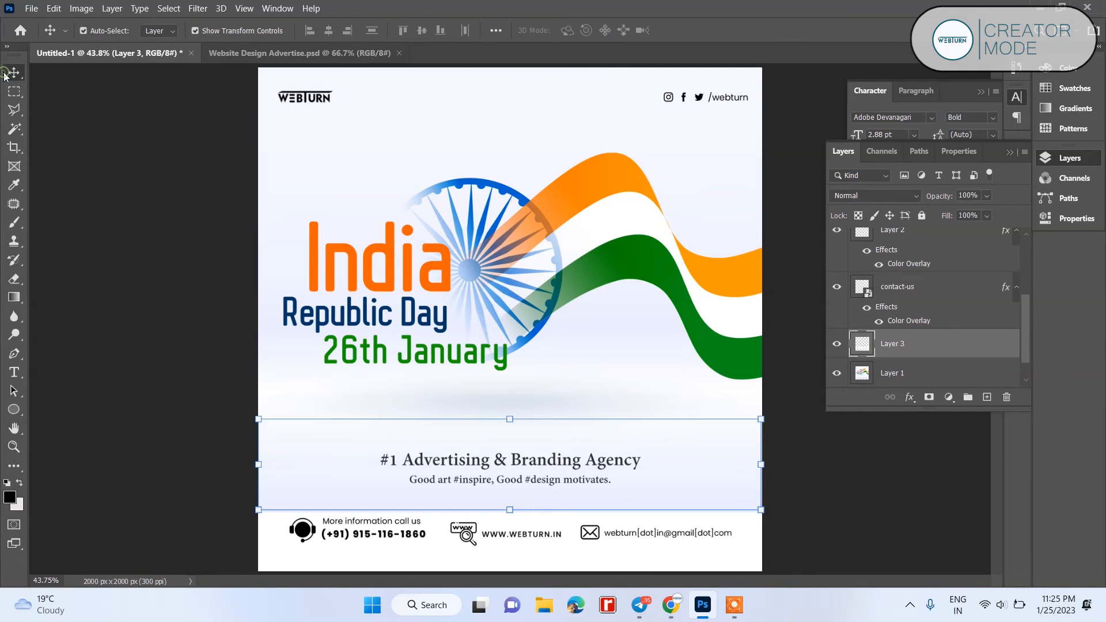
left_click_drag(719, 479, 719, 551)
- Try stacking Layer 1 above the copied background band and undo the reordering
left_click_drag(933, 371, 939, 343)
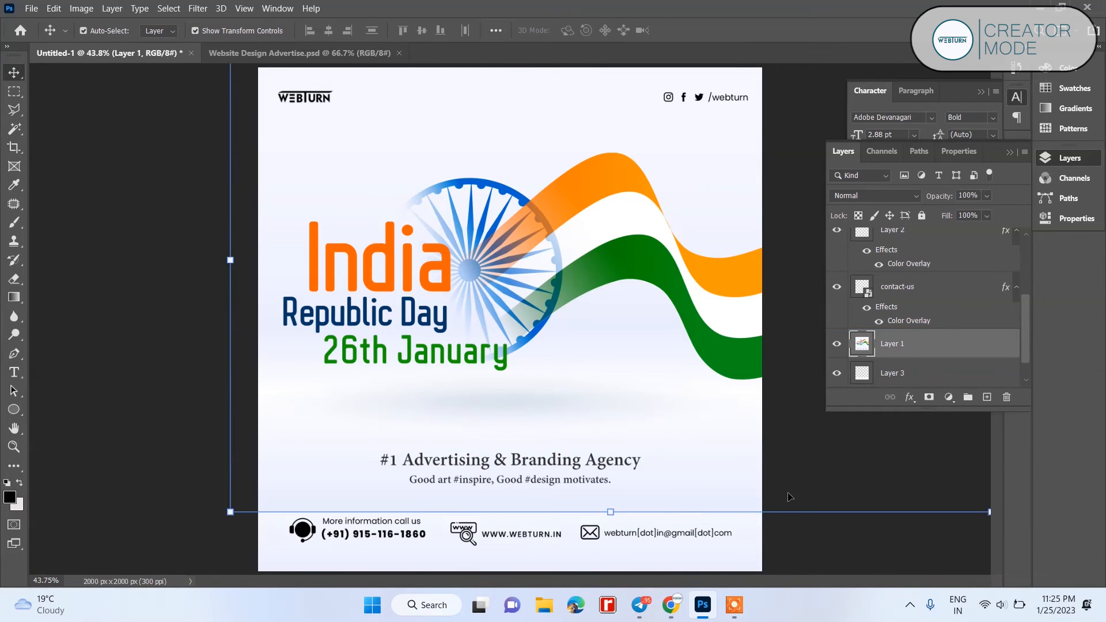
left_click(830, 557)
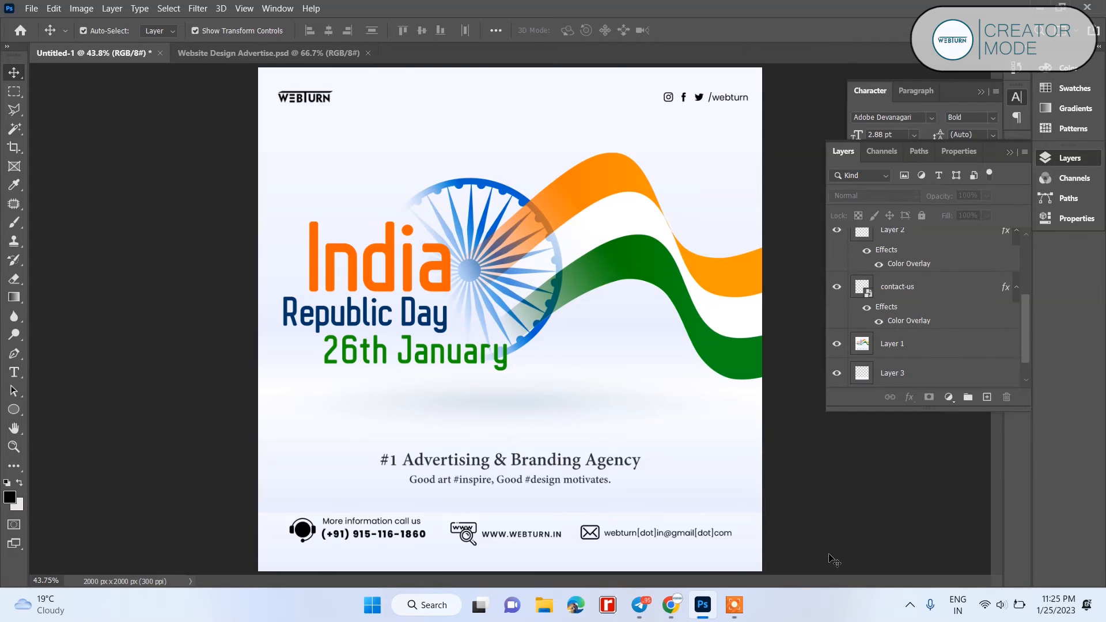
key("ctrl+z")
key("ctrl+z")
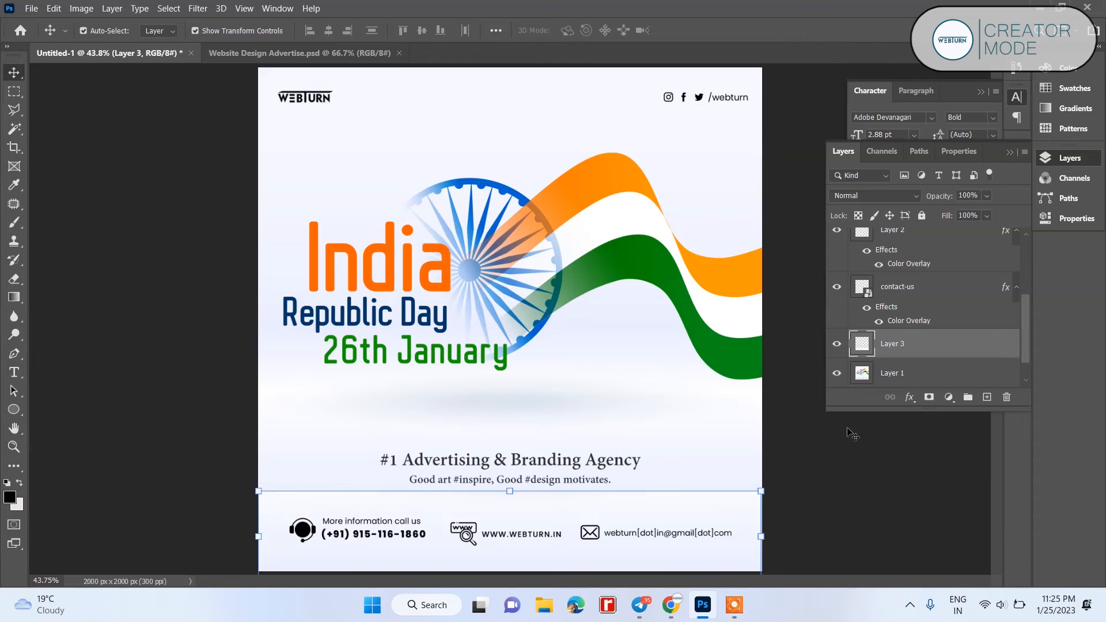
- Merge the copied background band, Layer 3, with the artwork on Layer 1
left_click(730, 443, "shift")
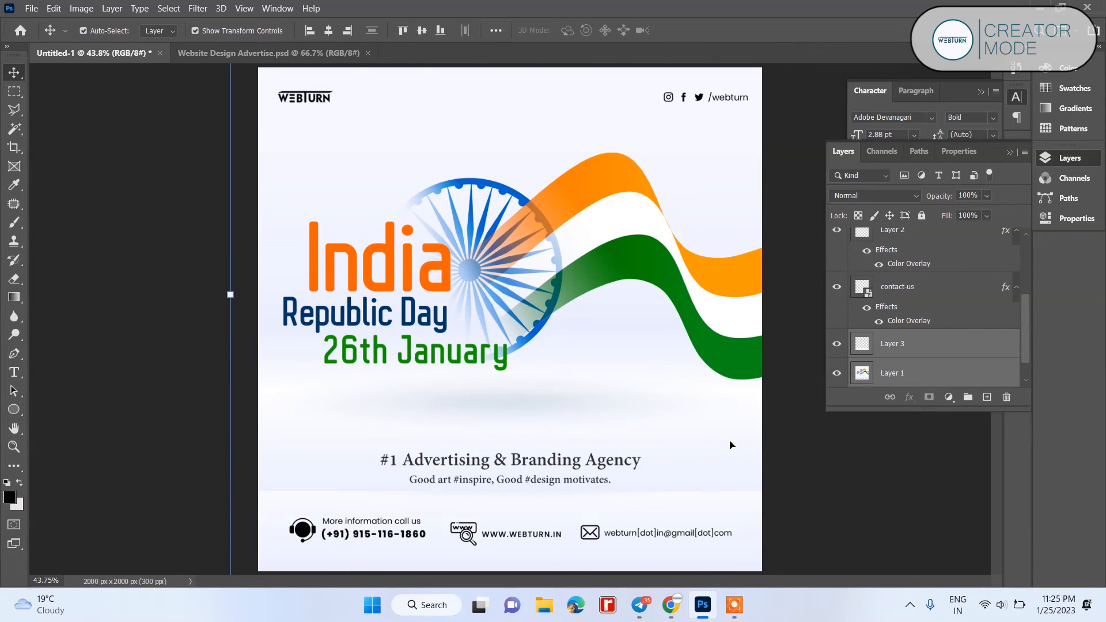
right_click(946, 345)
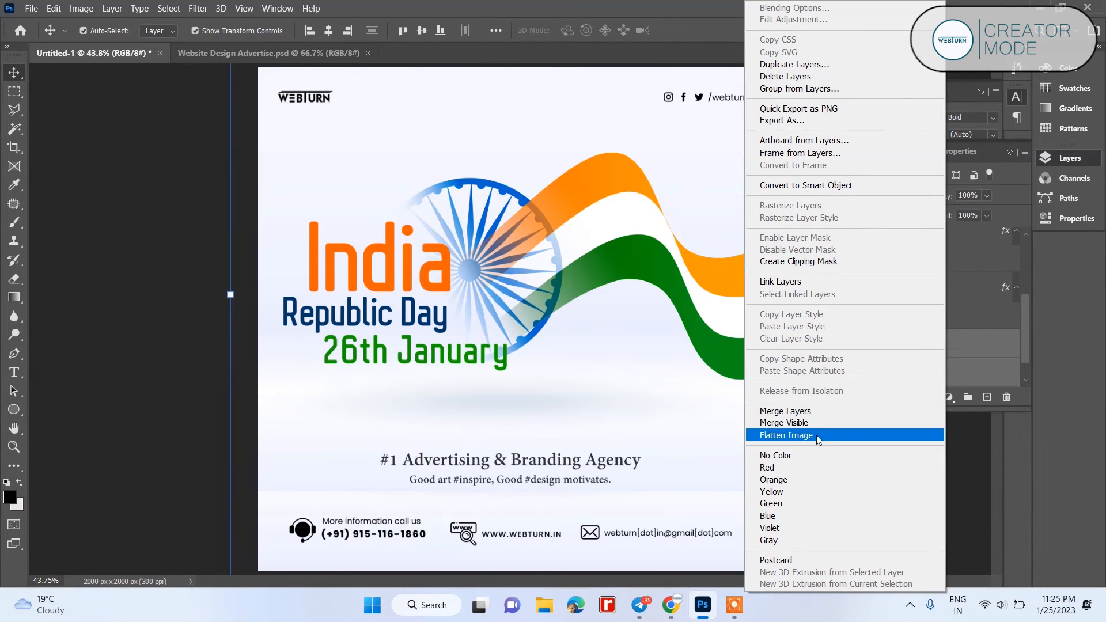
left_click(816, 413)
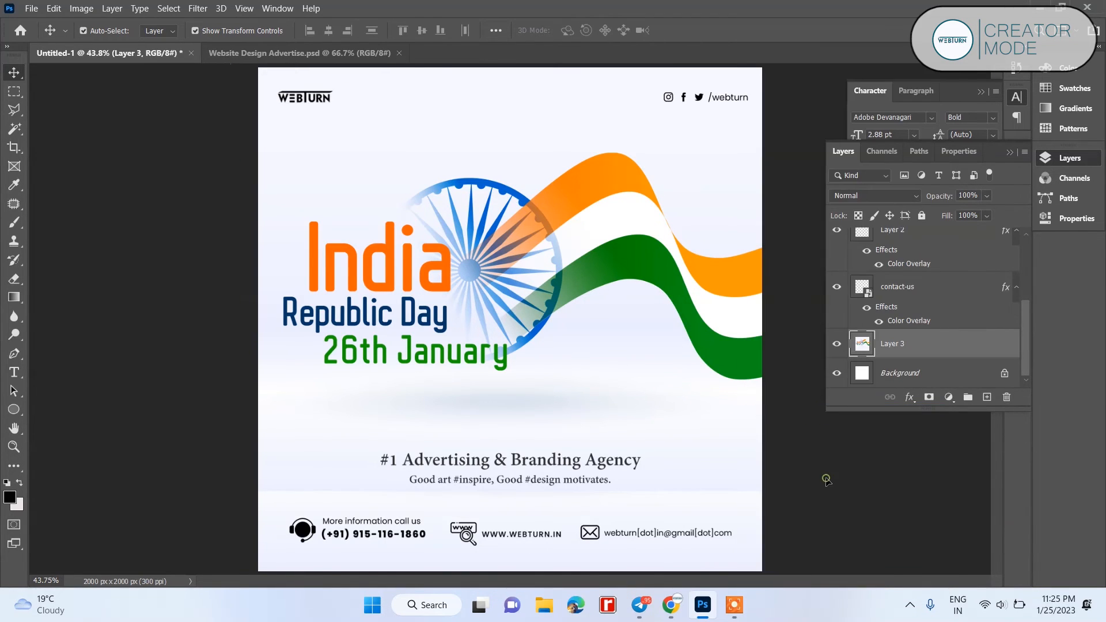
- Lock the merged artwork layer and move the headline and tagline together slightly down towards the contact details
left_click(592, 471)
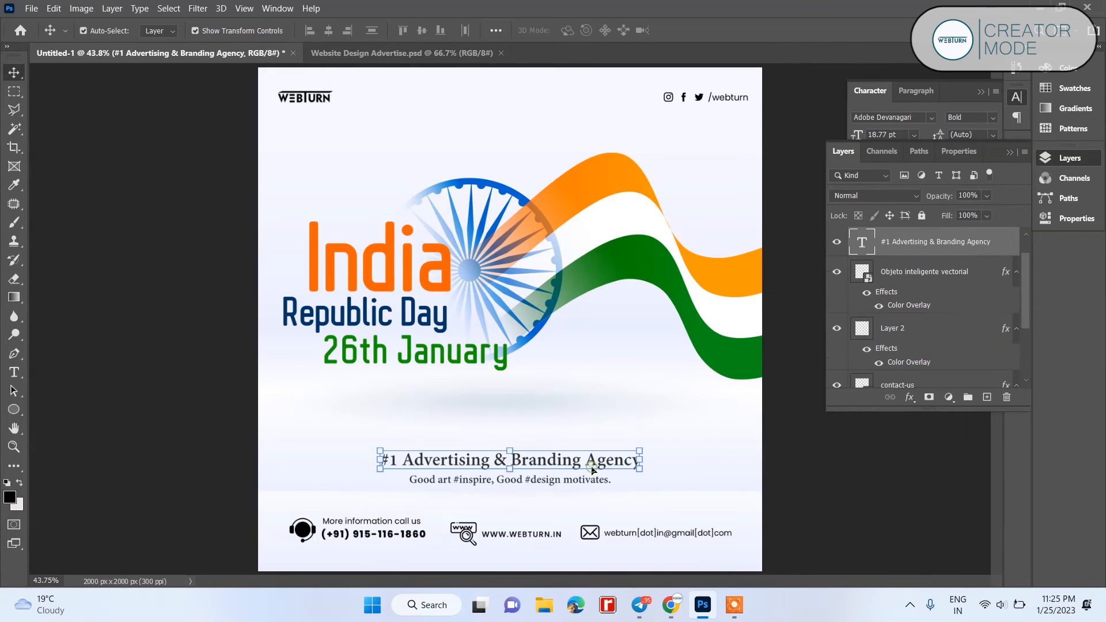
left_click(400, 441)
key("Escape")
left_click(628, 354)
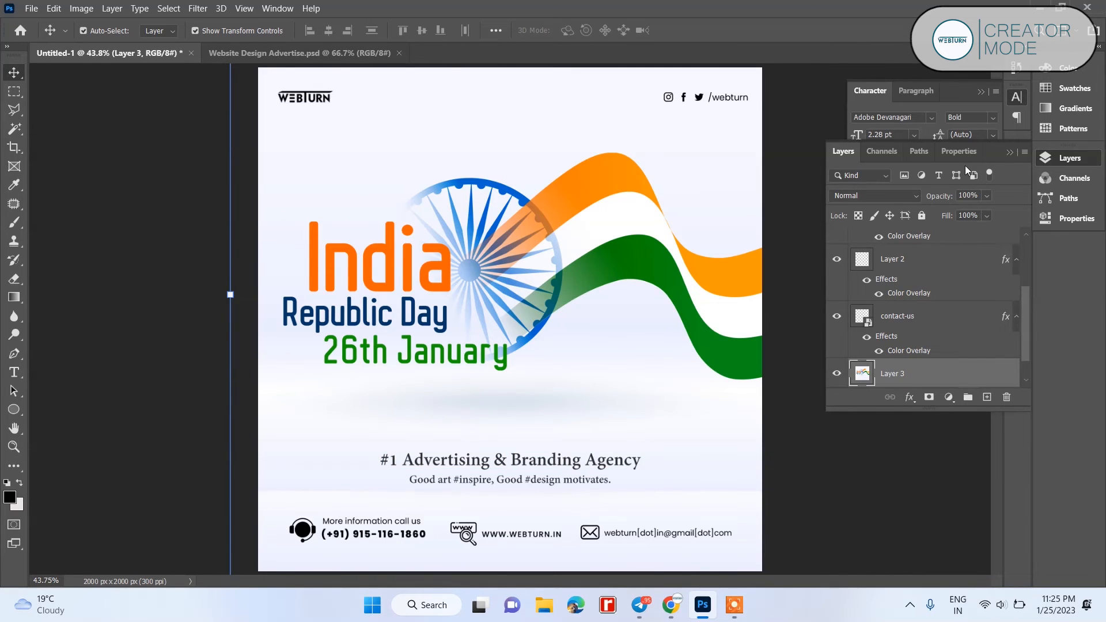
left_click(921, 216)
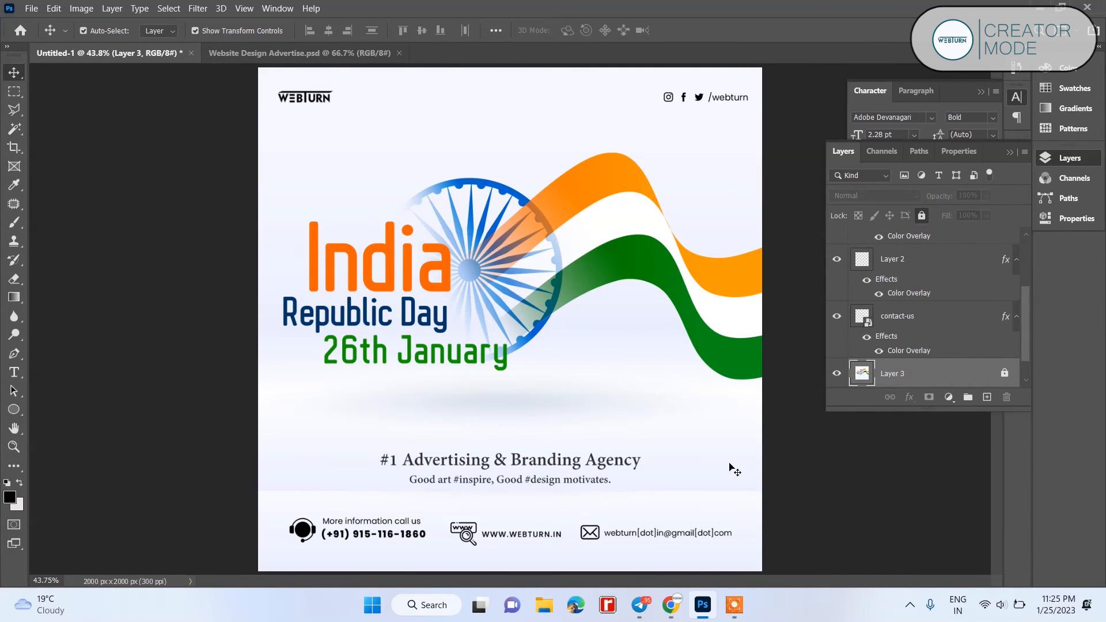
left_click_drag(693, 451, 558, 475)
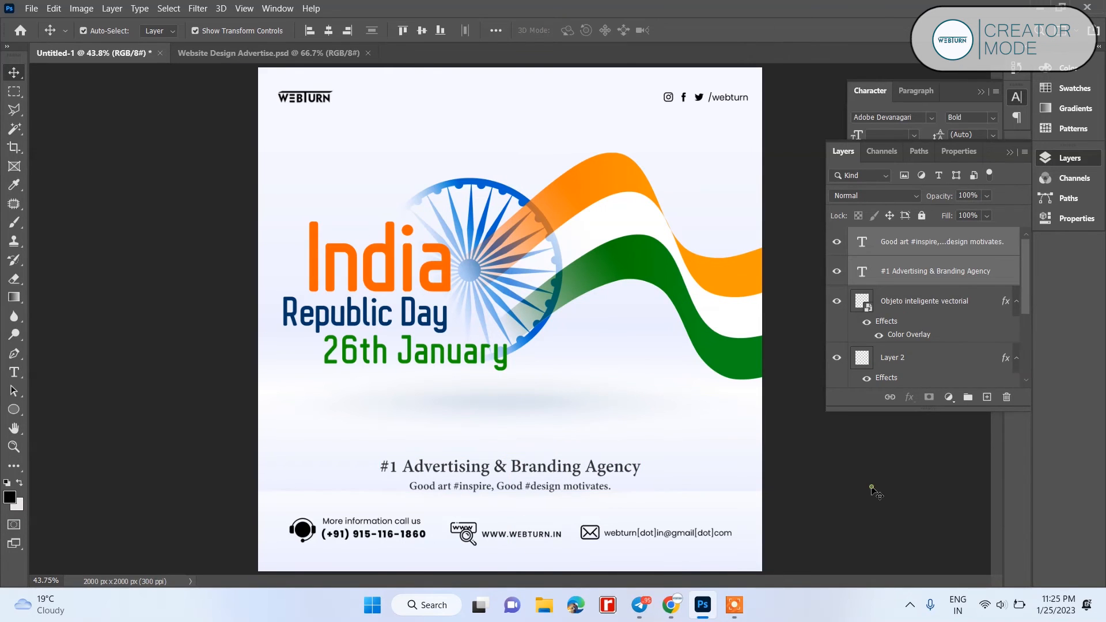
left_click(872, 489)
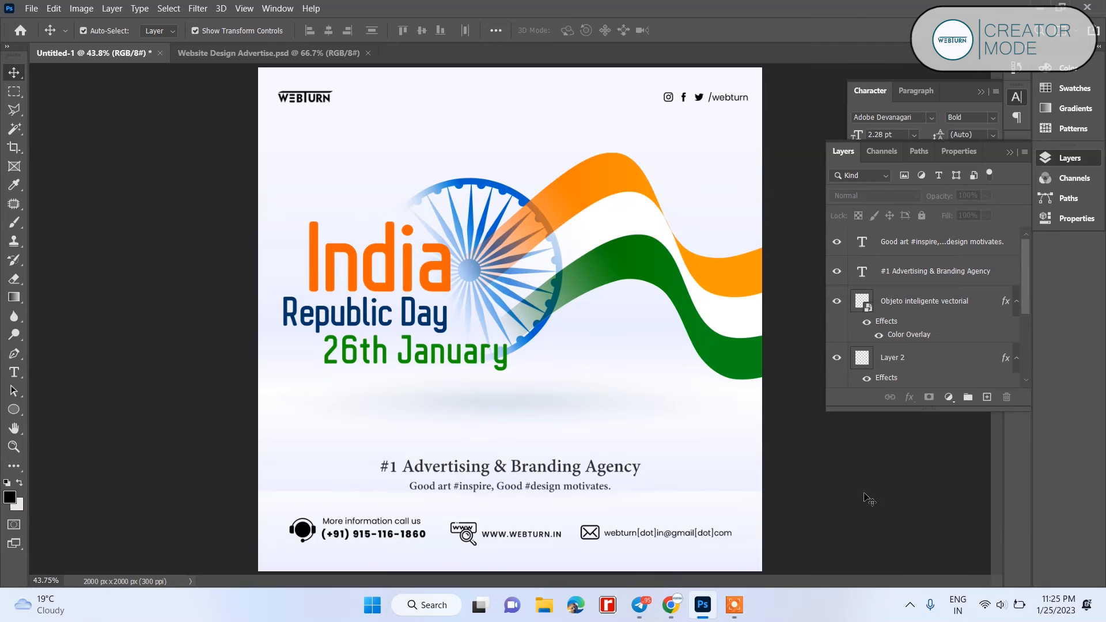
- Scale the headline and tagline together to about 117% around their centre
left_click(982, 91)
left_click_drag(685, 440, 662, 454)
left_click(640, 456)
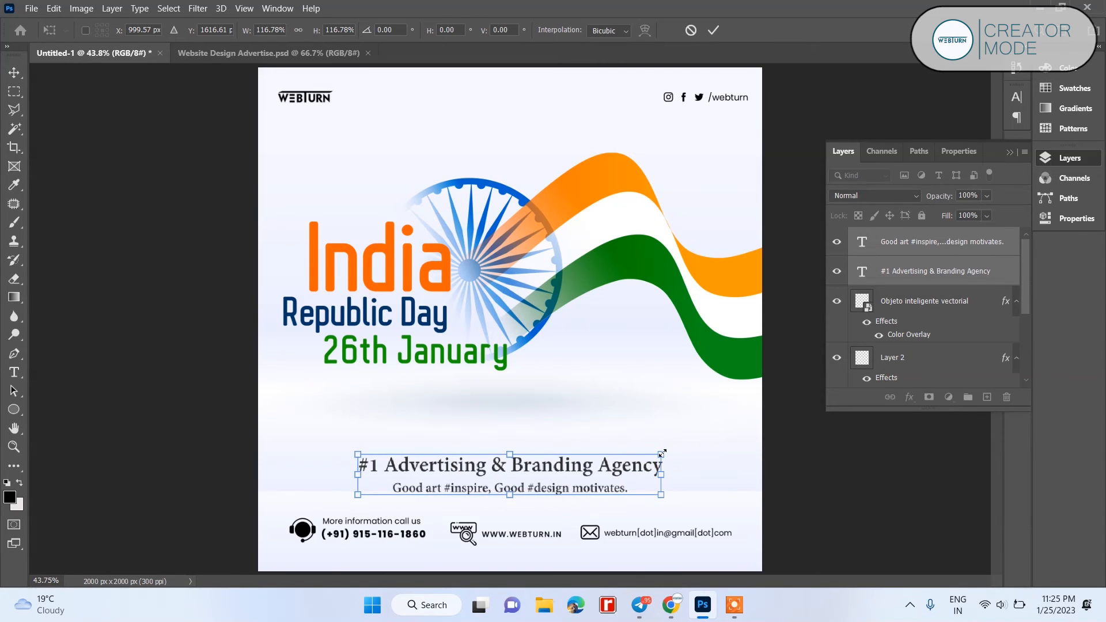
key("Return")
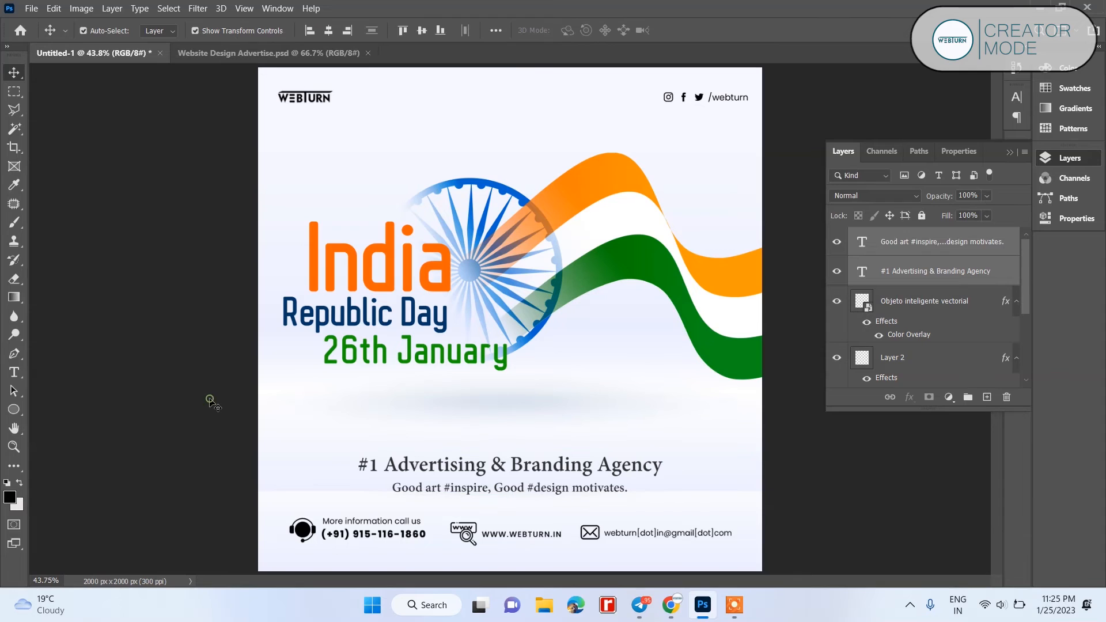
left_click(210, 402)
left_click(448, 468)
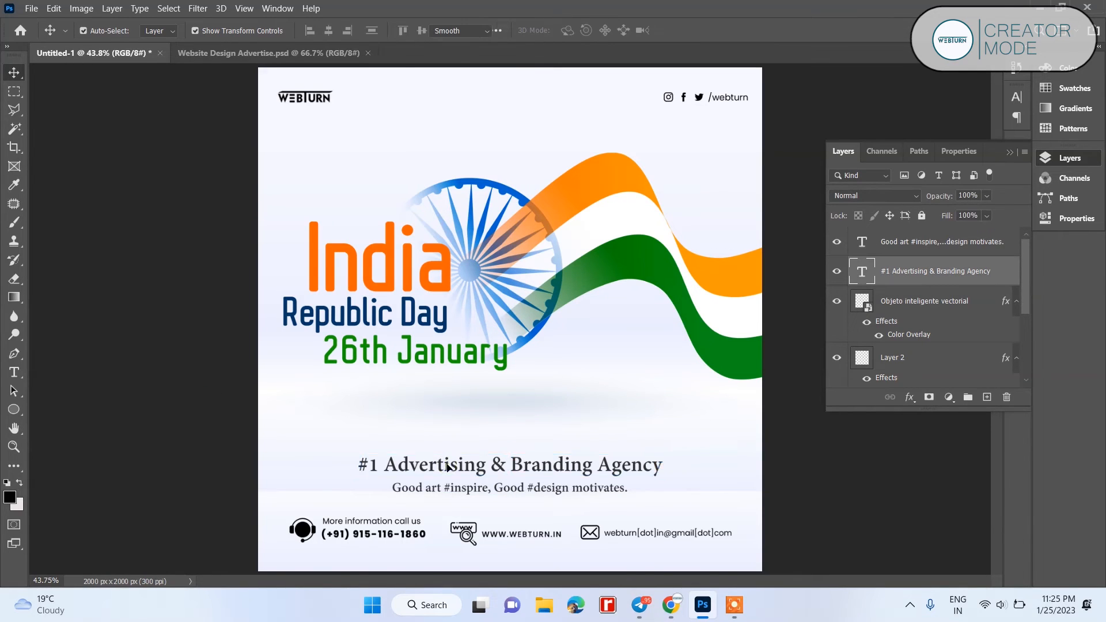
double_click(447, 468)
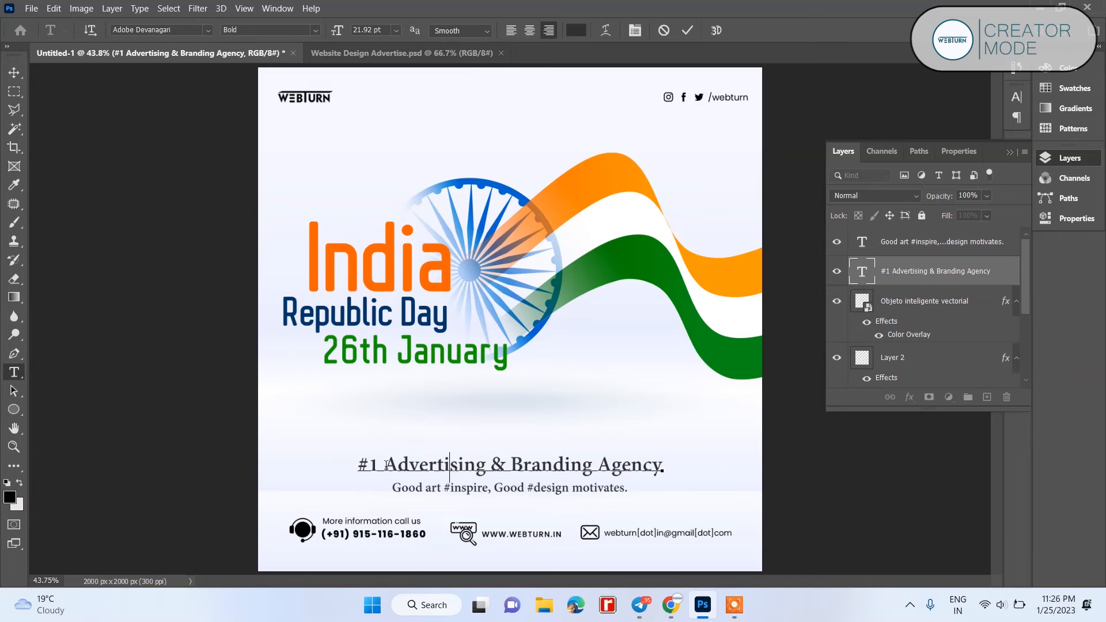
left_click(14, 73)
left_click(47, 103)
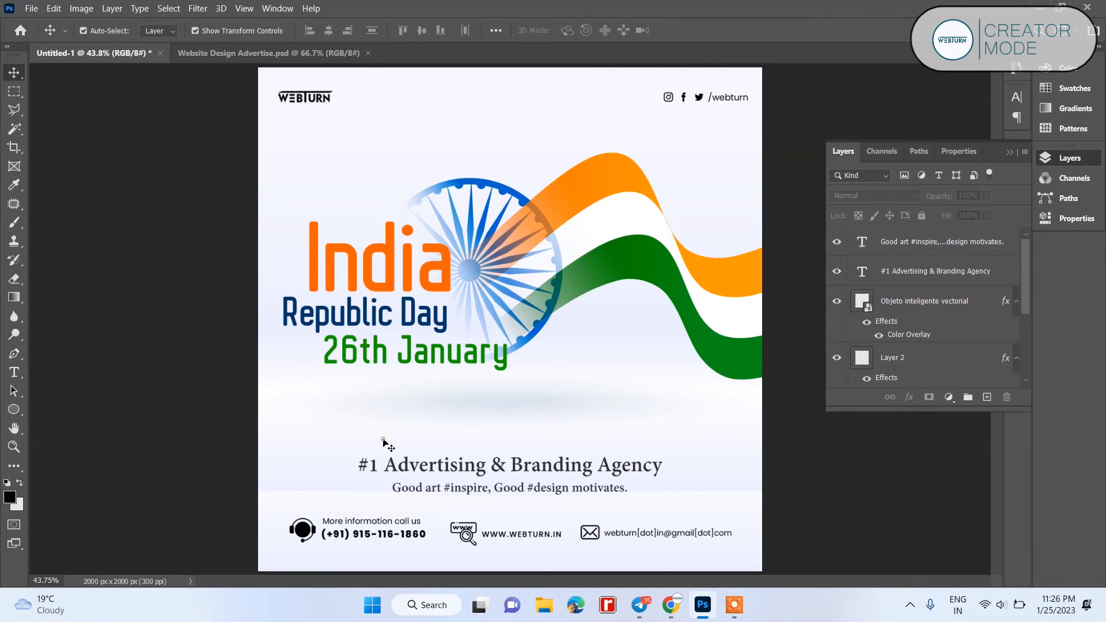
- Nudge the headline and tagline together slightly upward, away from the contact details
left_click_drag(383, 444, 515, 524)
key("shift+Up")
key("shift+Up")
key("shift+Up")
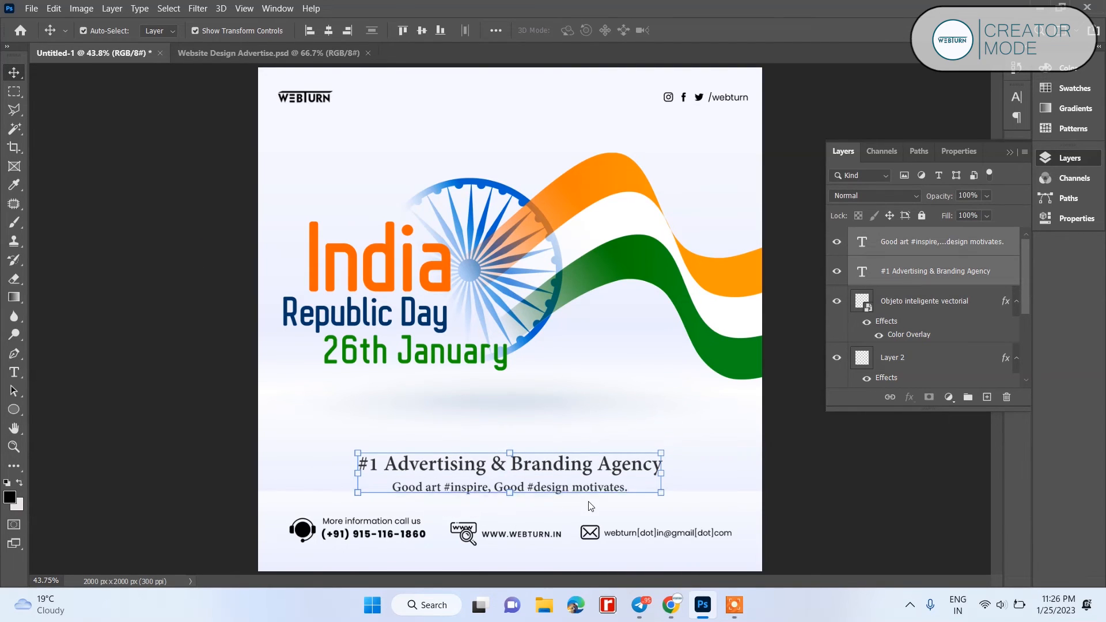
key("shift+Up")
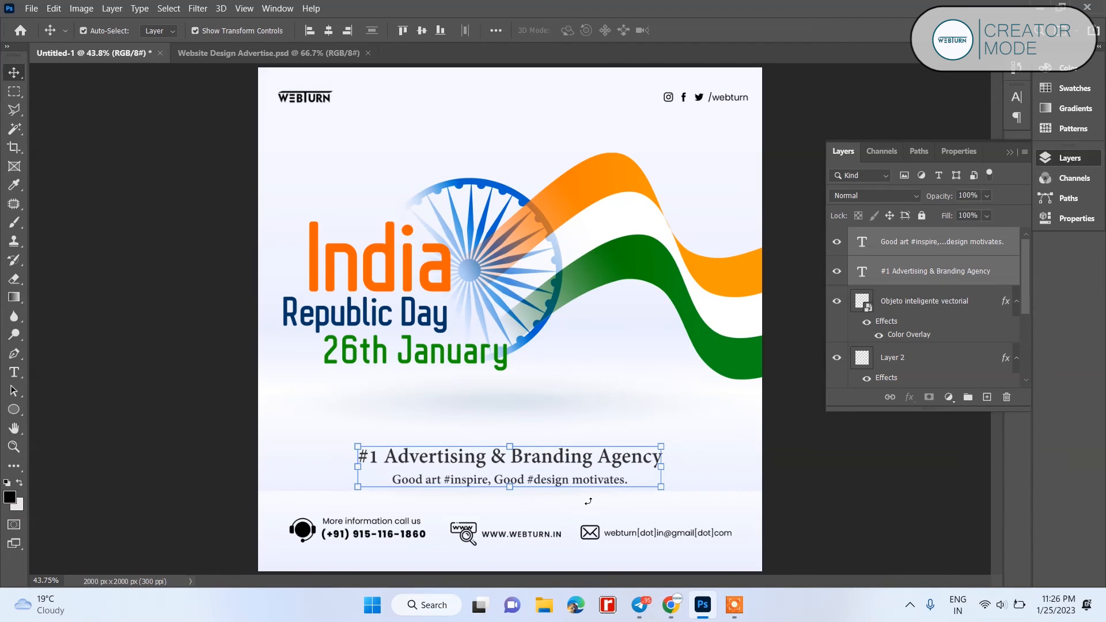
left_click(155, 378)
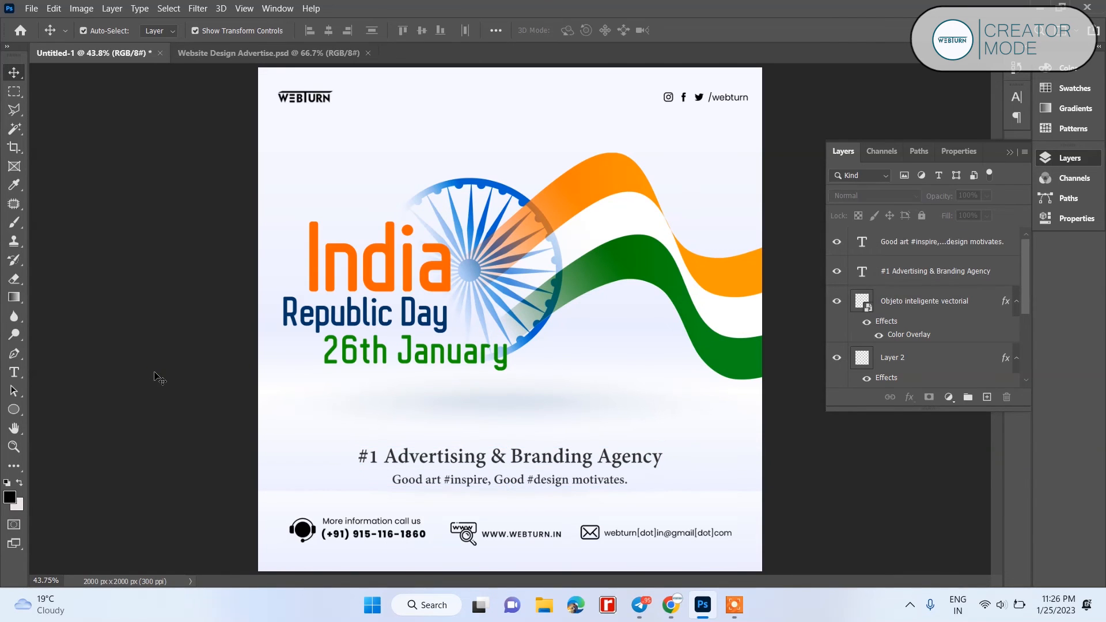
left_click(1006, 150)
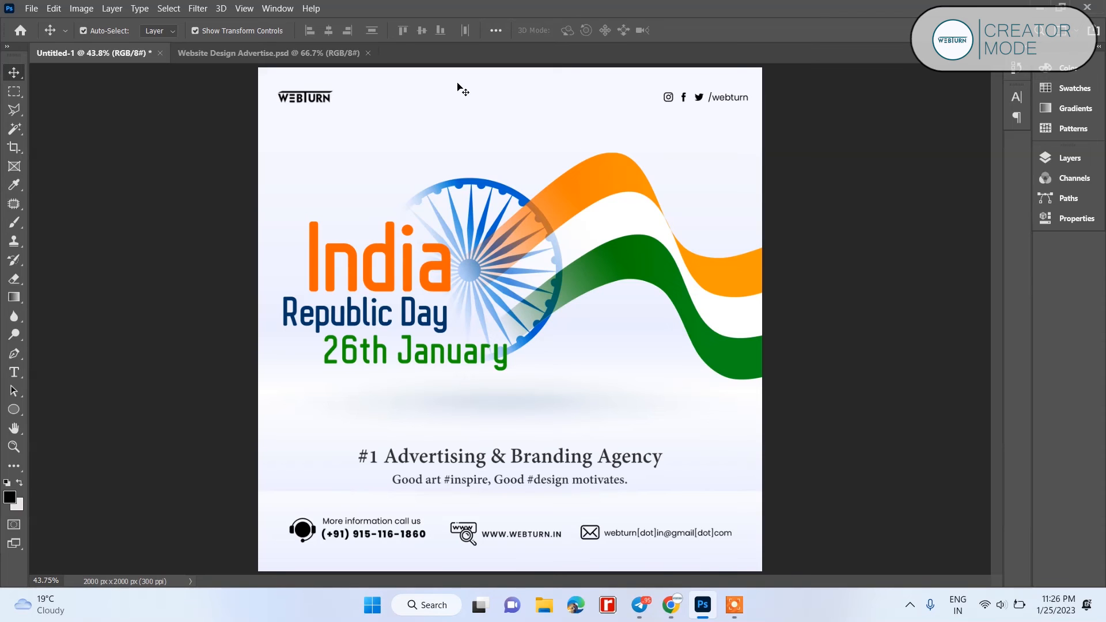
- Move the WEBTURN logo slightly upward within the header
left_click(317, 99, "ctrl")
left_click_drag(317, 99, 317, 97)
left_click(155, 123)
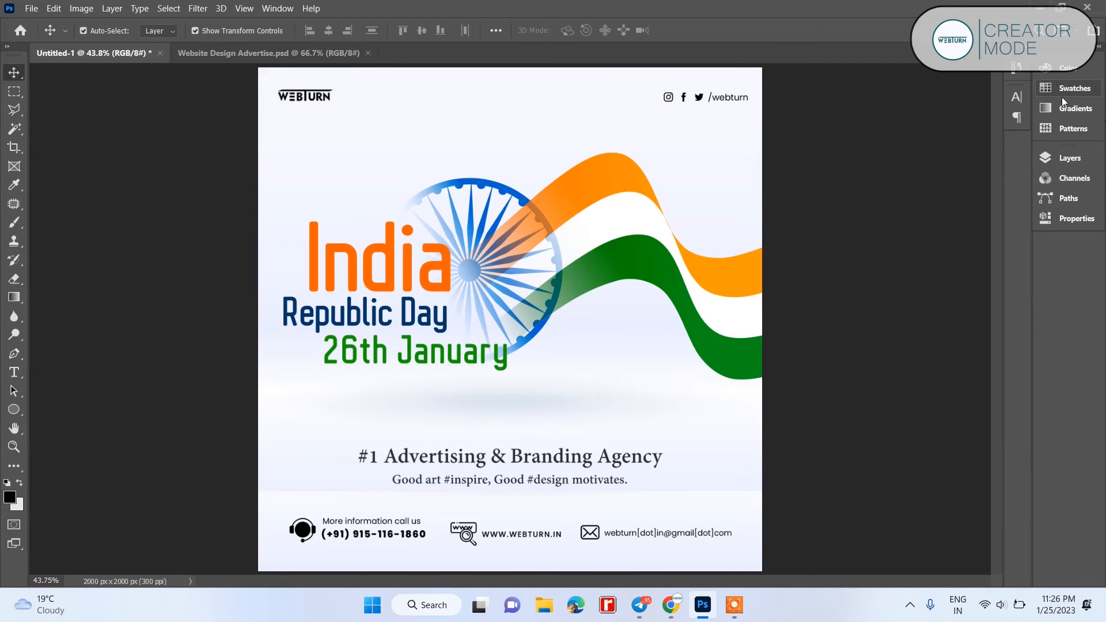
- Merge all visible layers into one and add a new empty layer above the merged artwork
left_click(1061, 158)
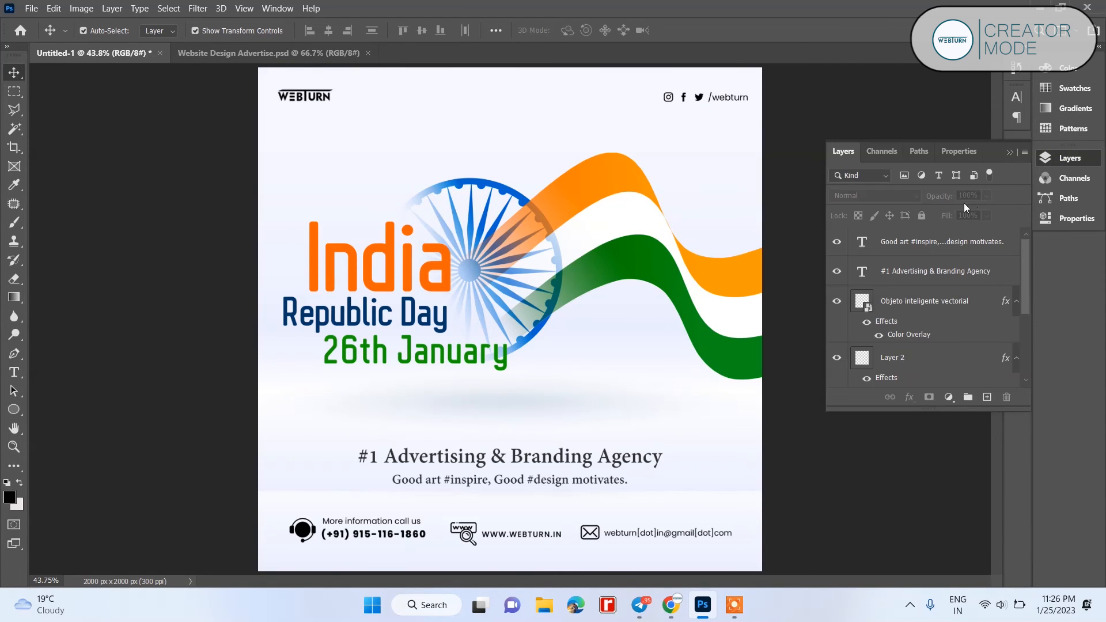
right_click(939, 297)
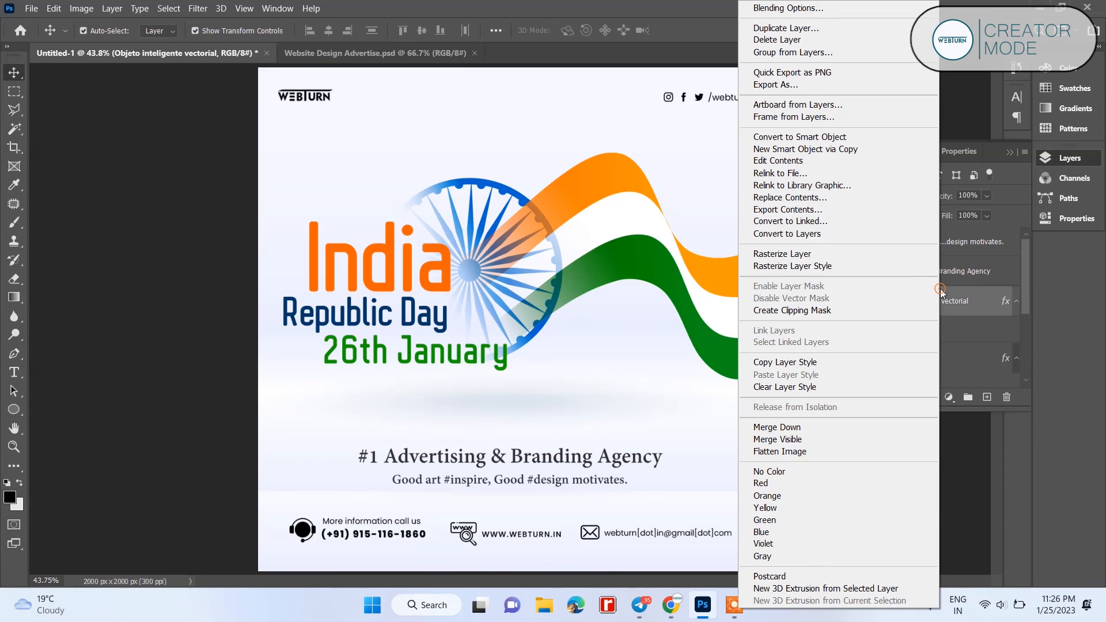
left_click(803, 439)
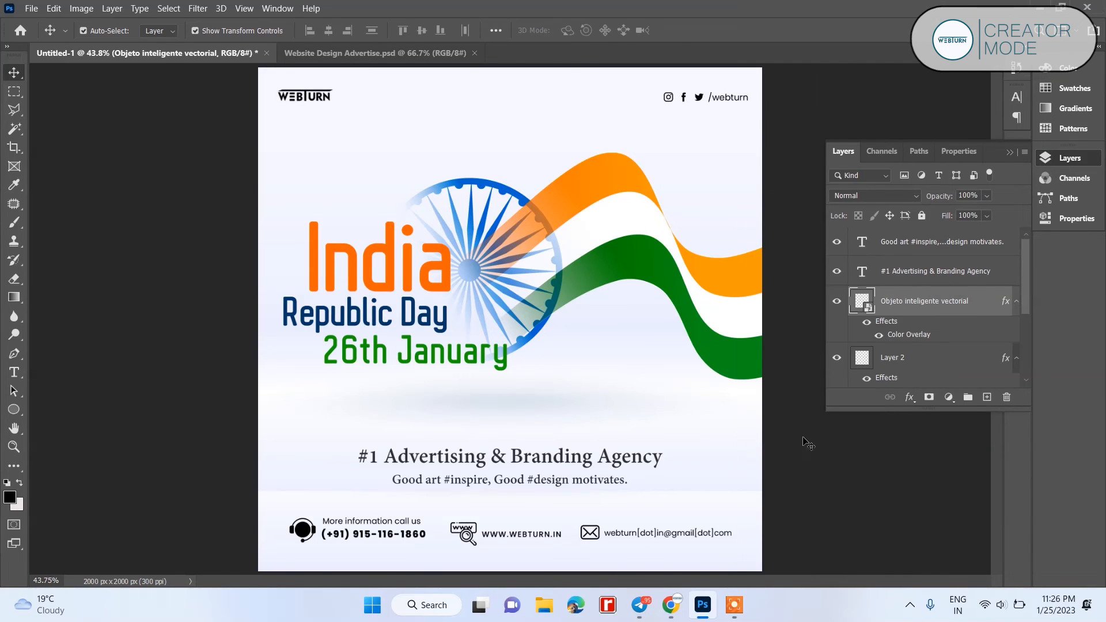
left_click(988, 398)
left_click_drag(927, 265, 923, 232)
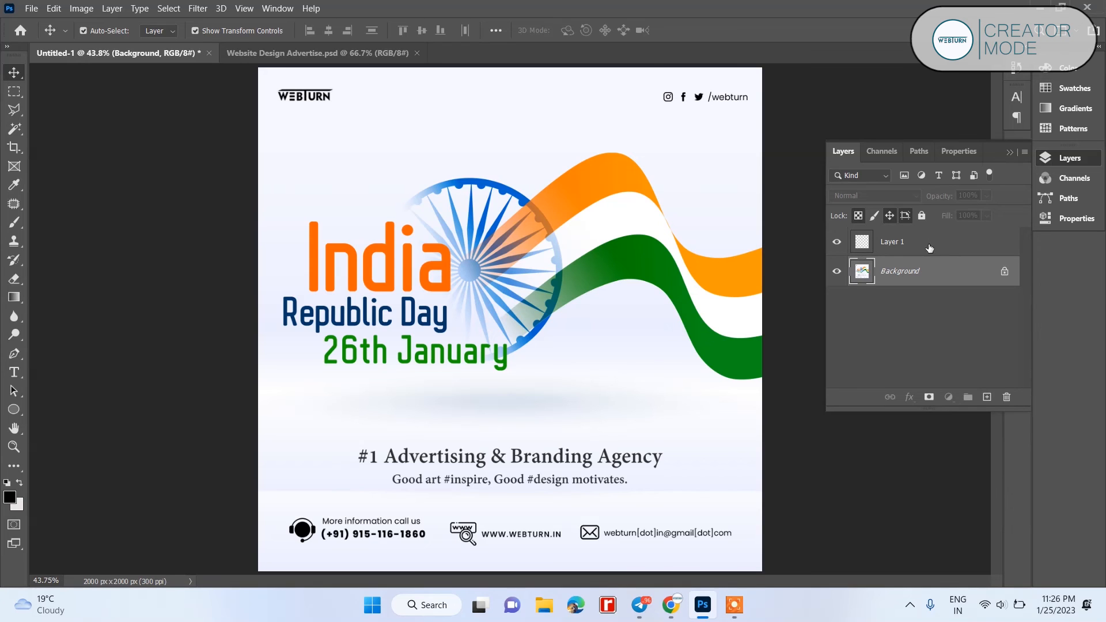
left_click(929, 248)
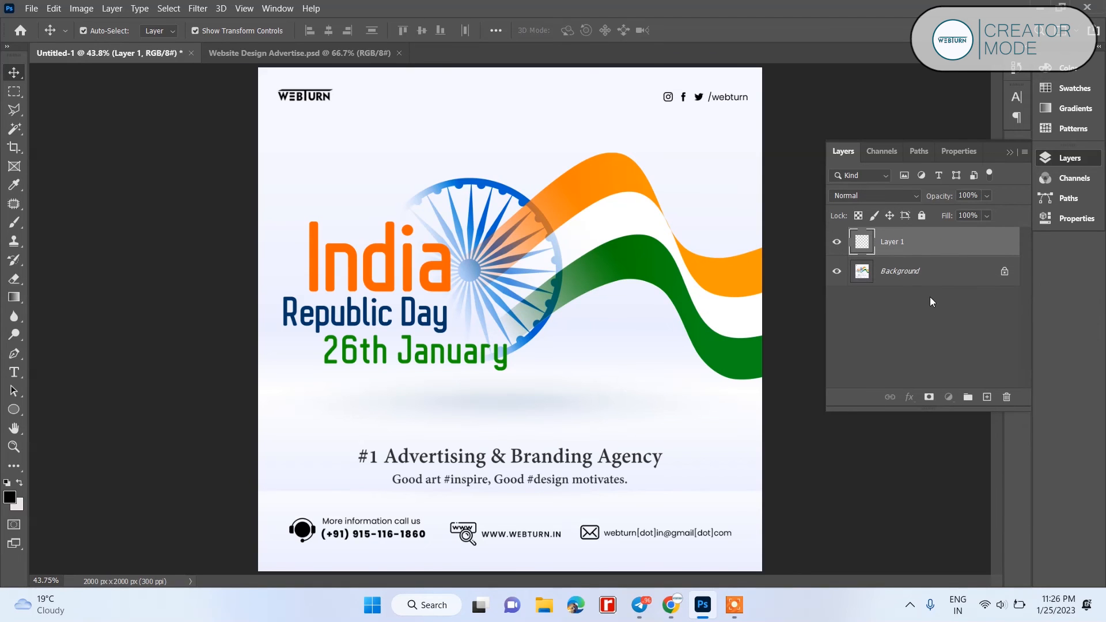
- Convert the locked Background to a regular layer named Layer 0 and place the empty Layer 1 beneath it
double_click(941, 284)
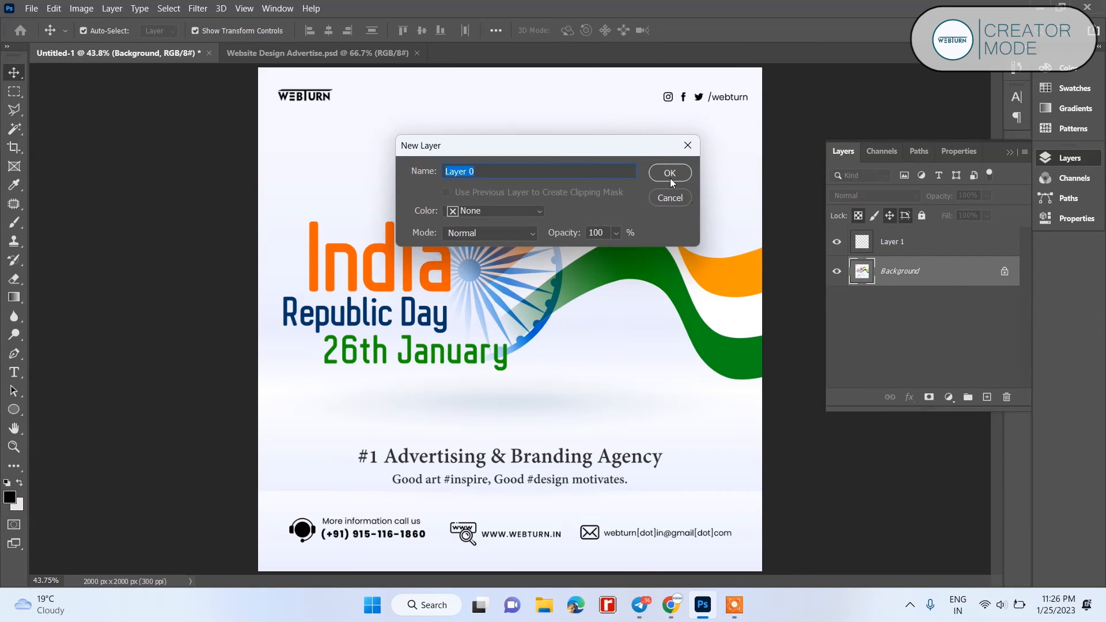
left_click(669, 173)
left_click(953, 245)
left_click_drag(954, 244, 957, 285)
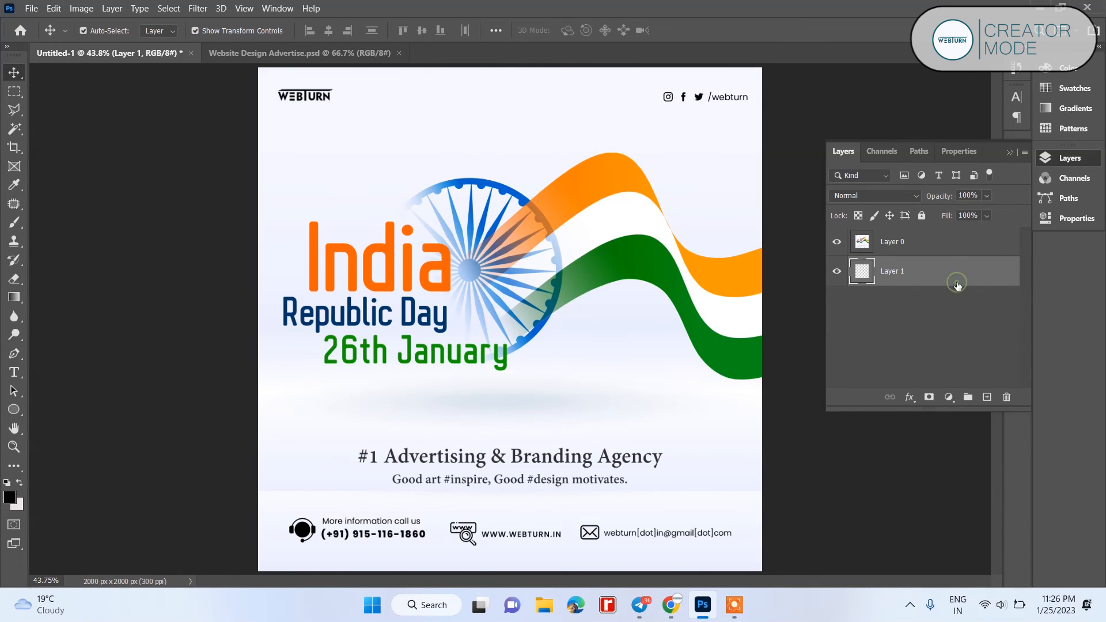
- Scale the artwork on Layer 0 to 97.50% around its centre, leaving an even border around the canvas
left_click(934, 242)
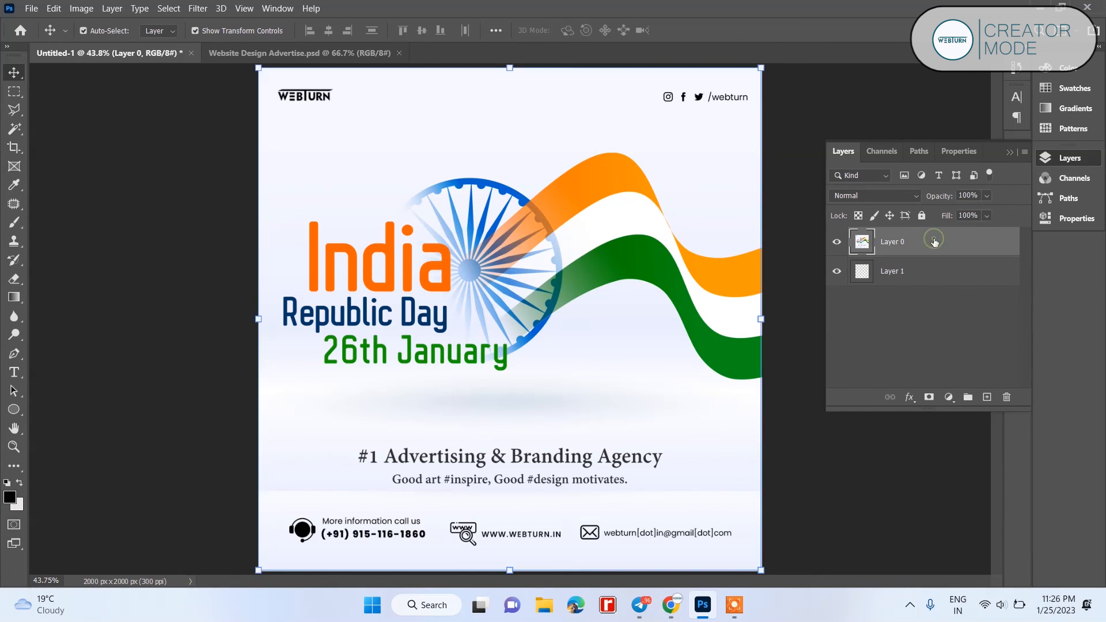
left_click(761, 67)
left_click_drag(761, 67, 758, 74)
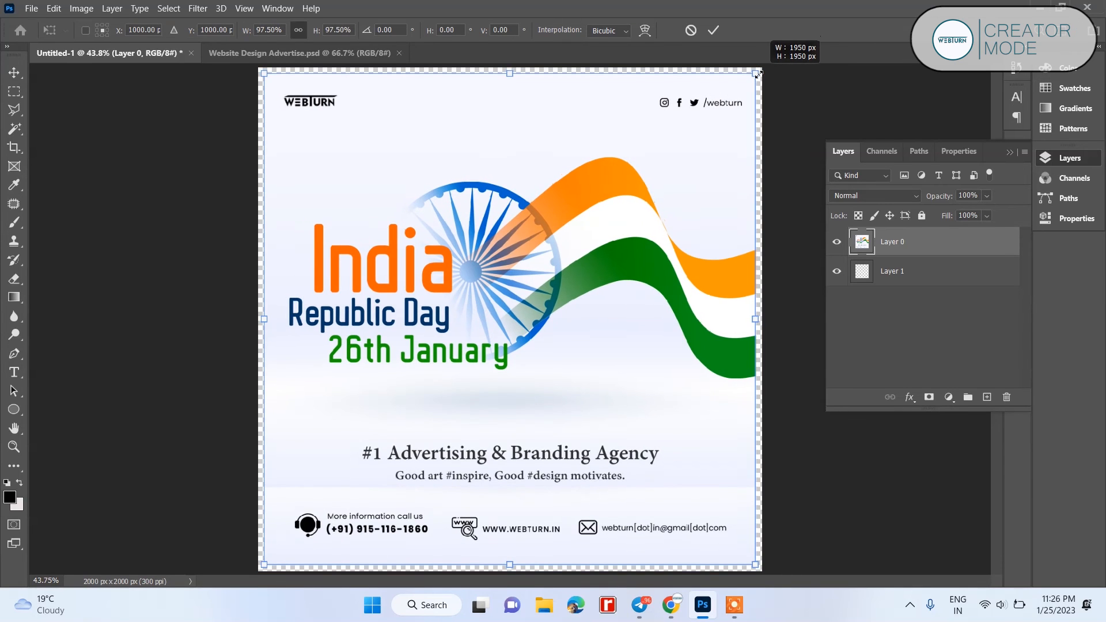
key("Return")
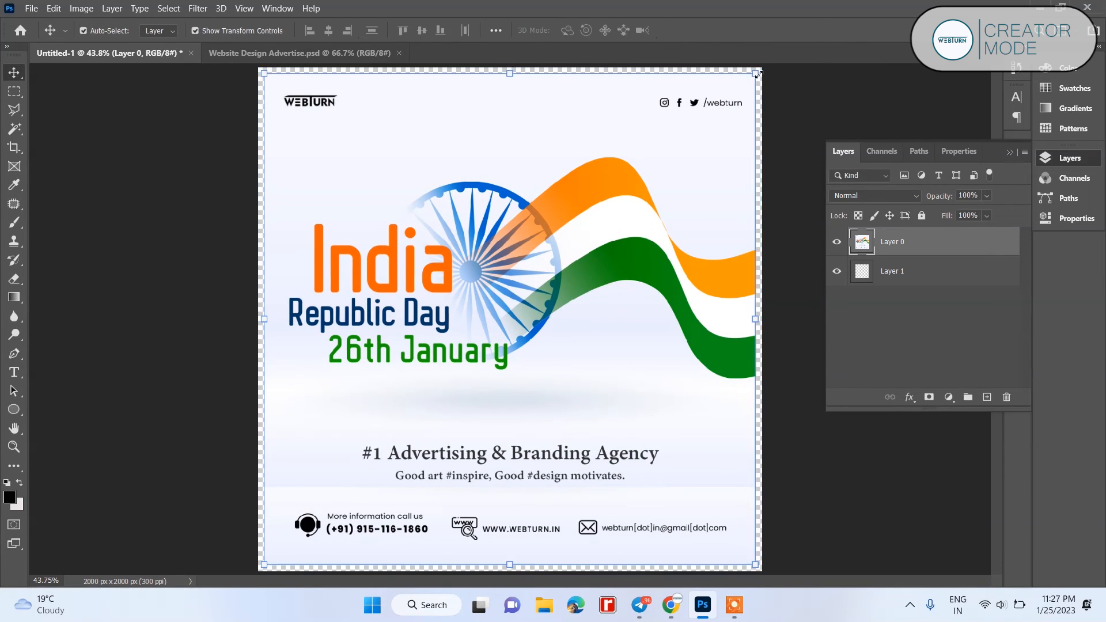
- Fill Layer 1 with the near-white colour sampled from the artwork's background
left_click(912, 275)
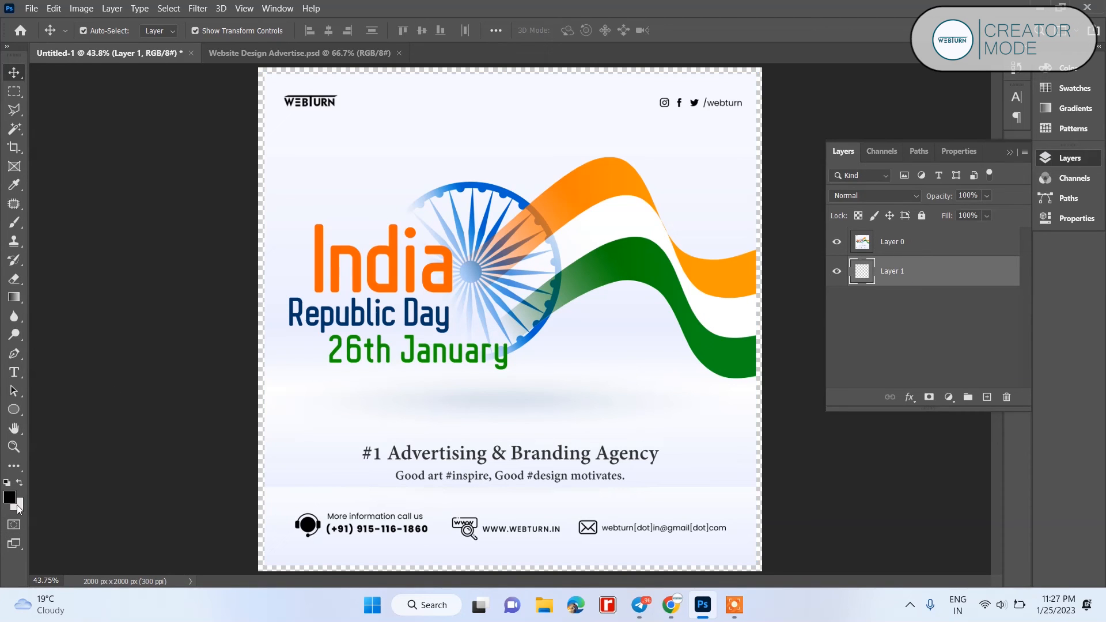
left_click(10, 497)
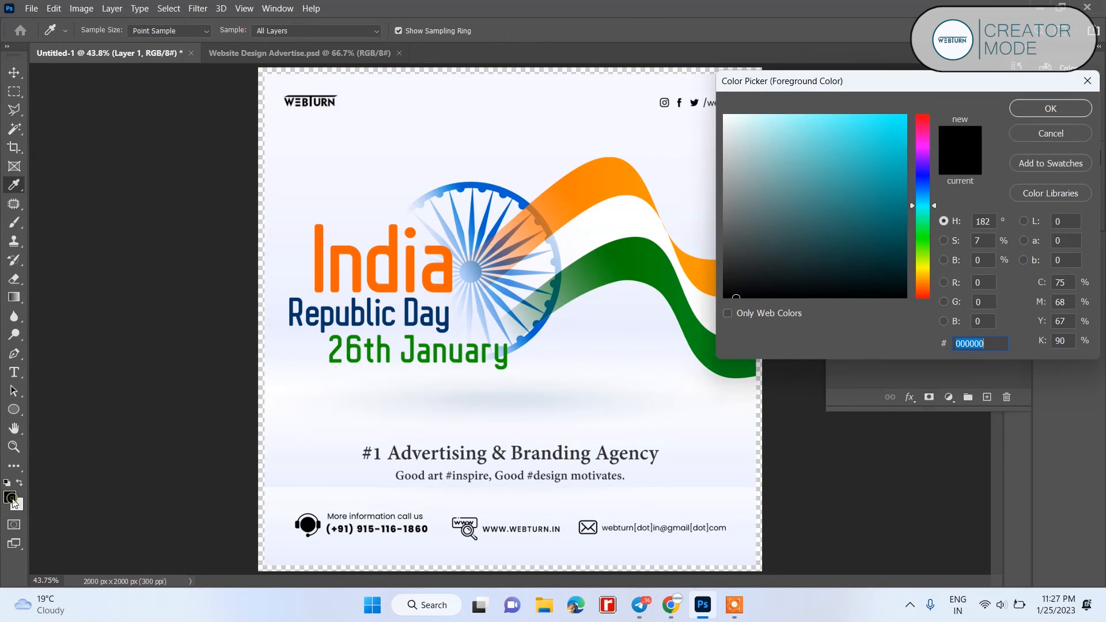
left_click(312, 421)
left_click(1032, 106)
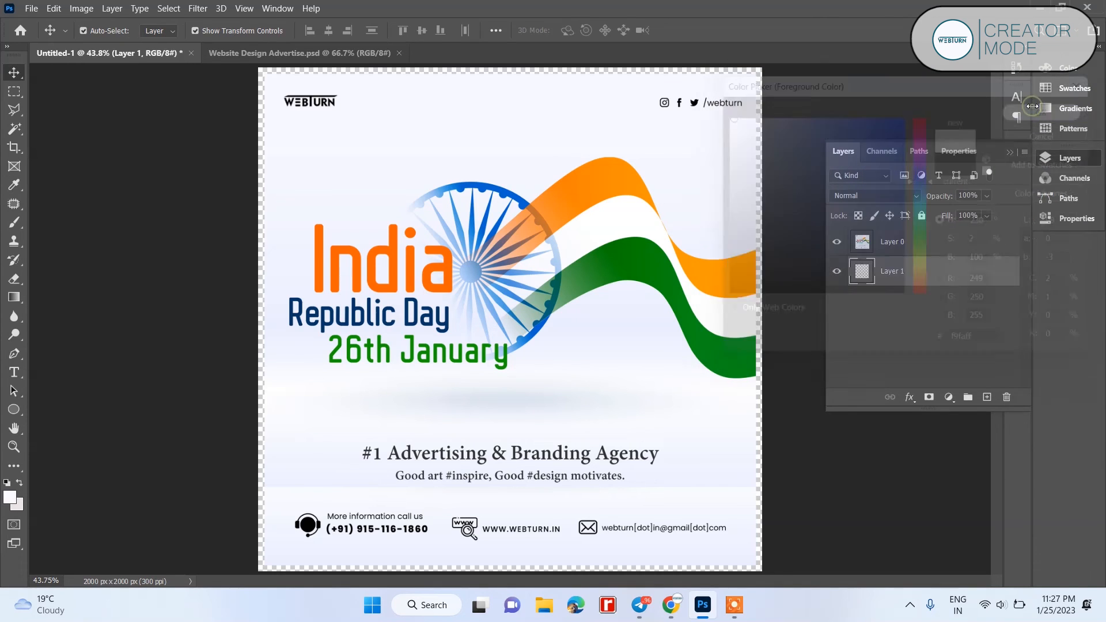
key("alt+BackSpace")
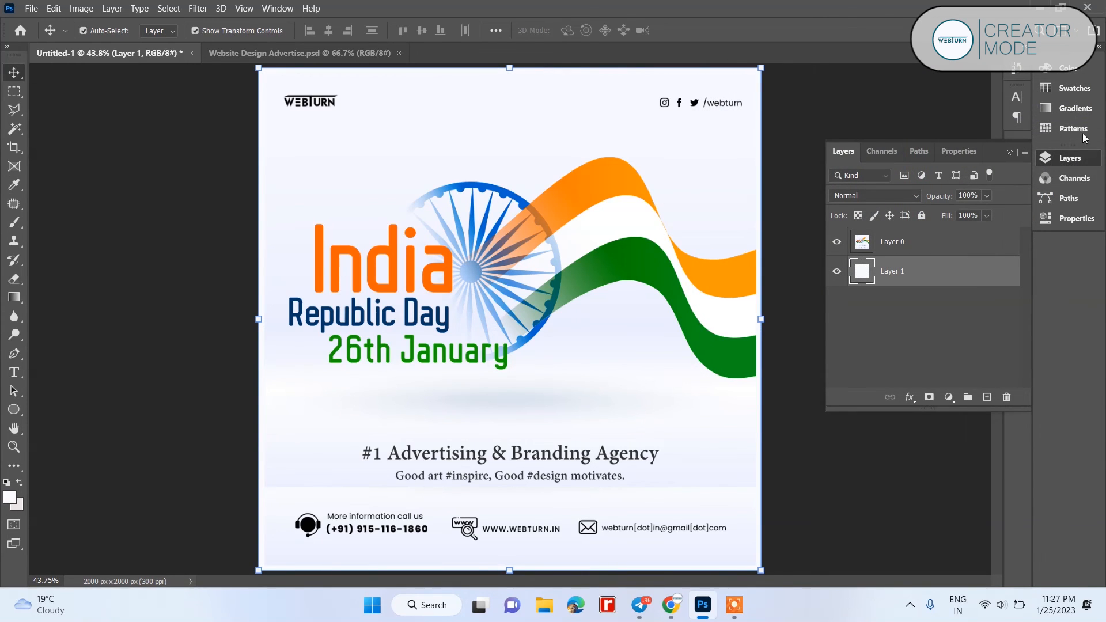
- Add a 2 px black outside stroke to Layer 0
left_click(907, 251)
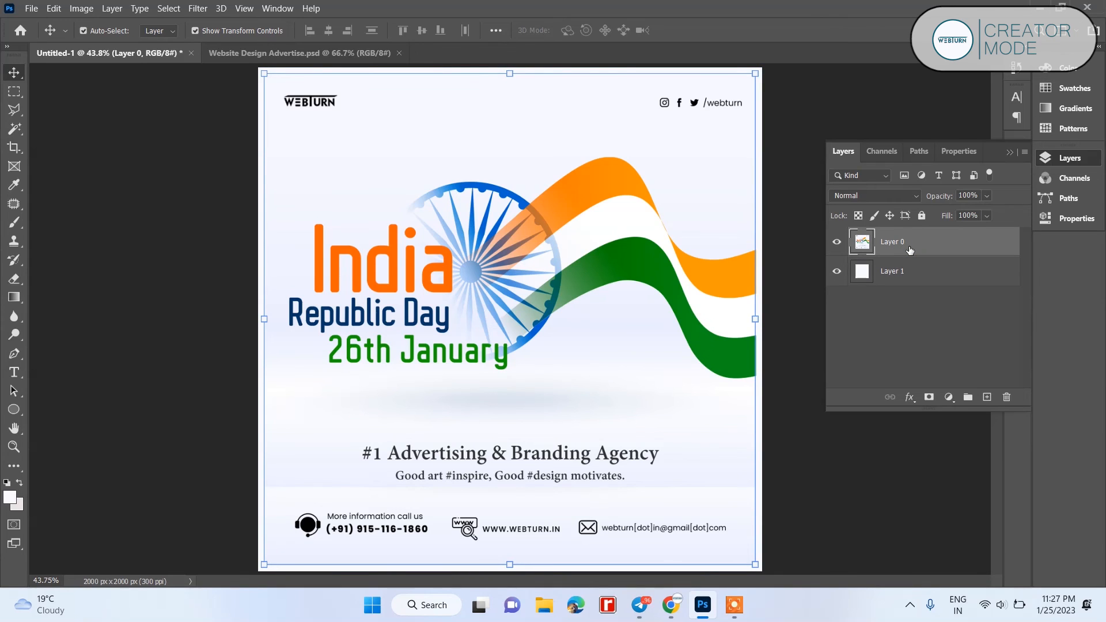
double_click(938, 243)
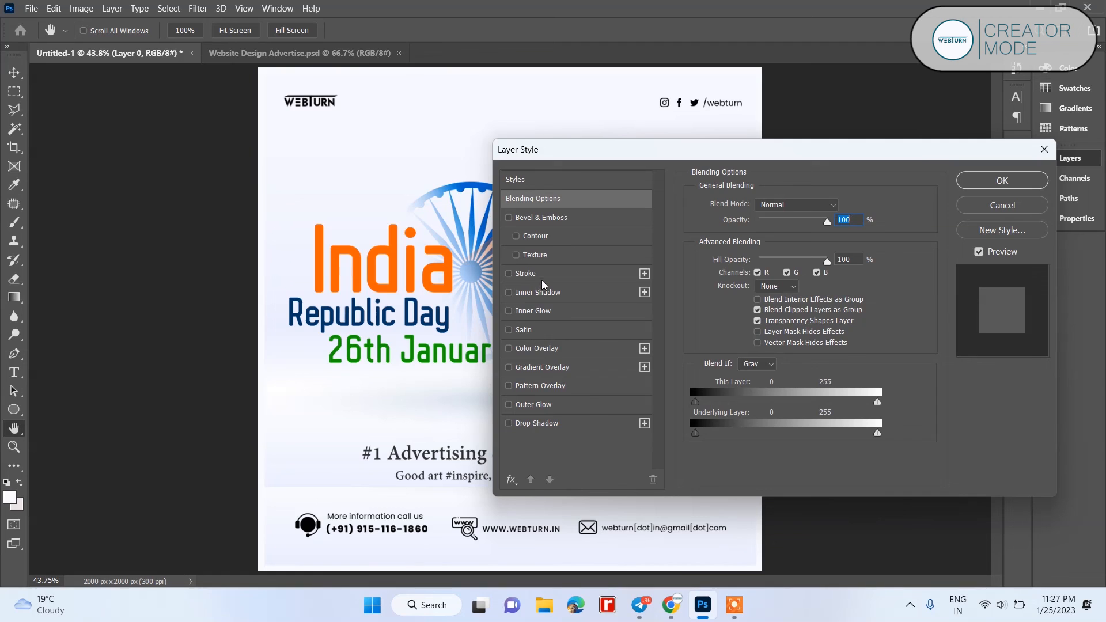
left_click(525, 273)
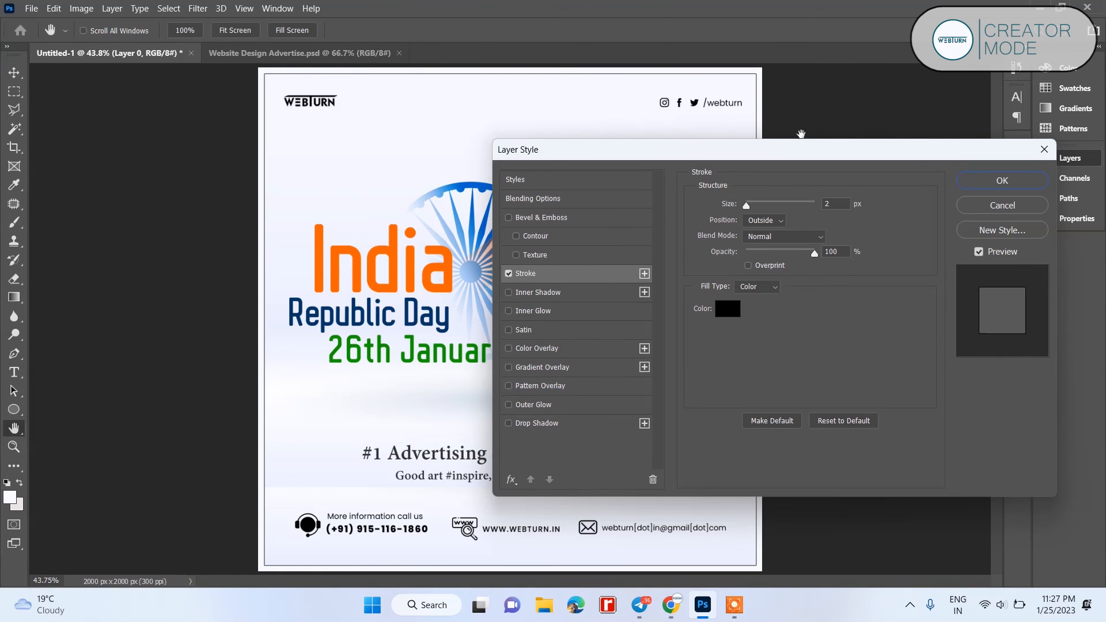
left_click_drag(799, 163, 863, 164)
- Add a black drop shadow to Layer 0 with 55% opacity and a size slightly above 59 px
left_click(690, 442)
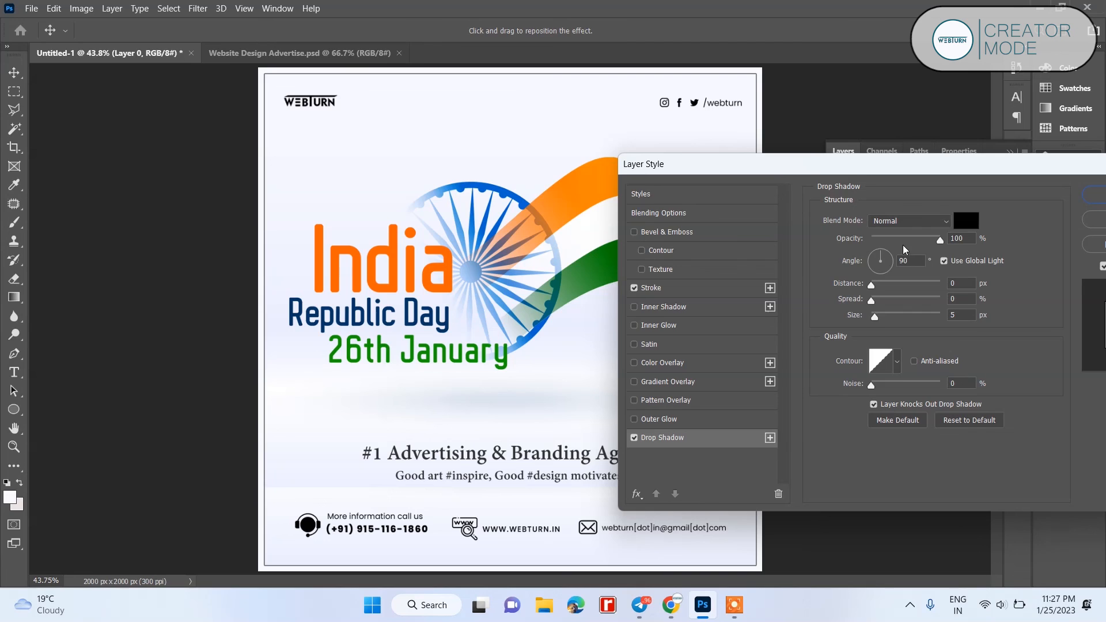
left_click_drag(876, 313, 892, 314)
left_click_drag(904, 241, 911, 242)
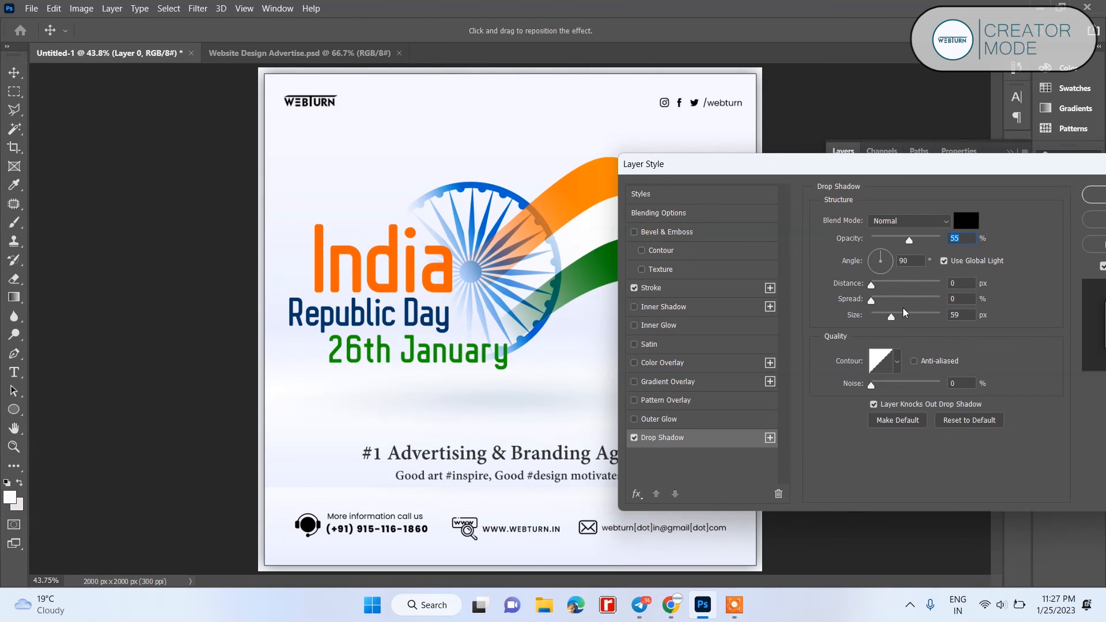
left_click_drag(891, 316, 894, 316)
left_click_drag(961, 167, 824, 182)
left_click(980, 212)
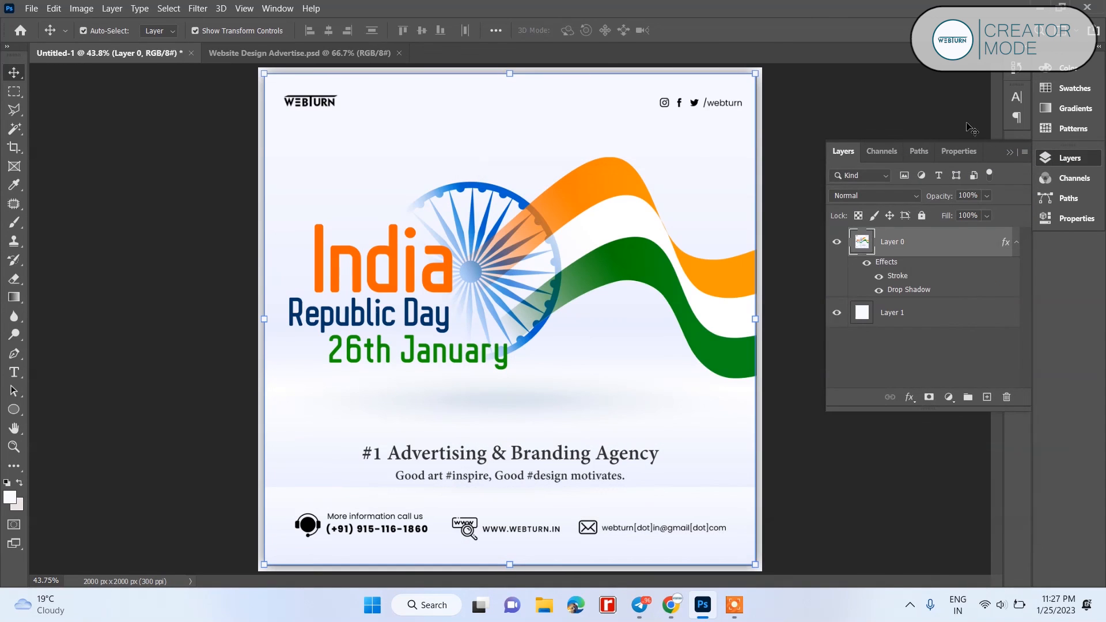
left_click(1009, 152)
left_click(946, 136)
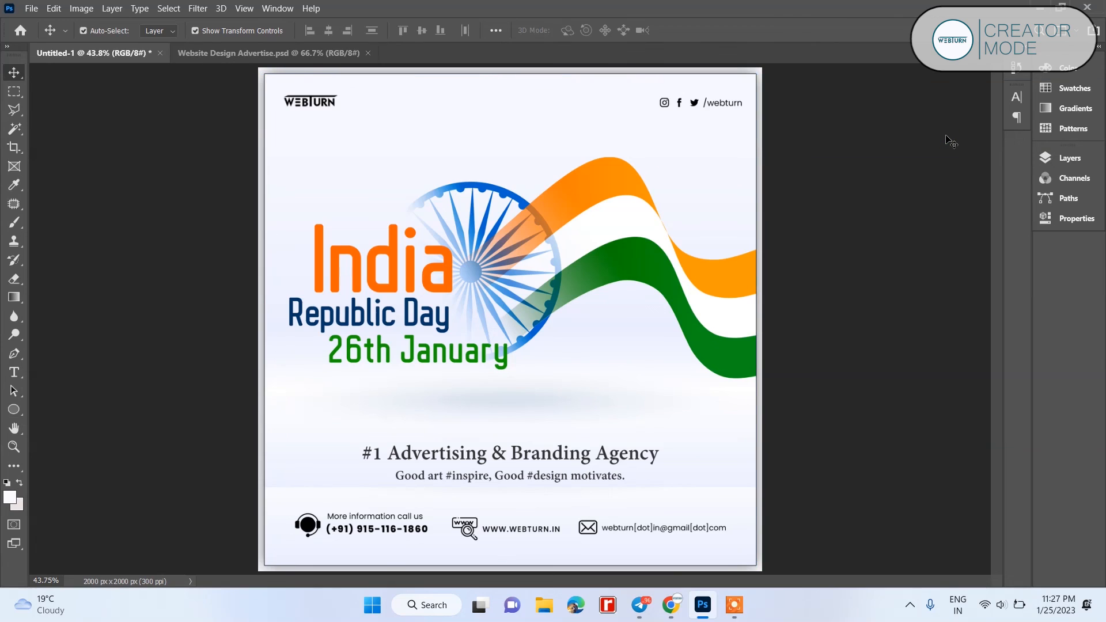
- Start a Save for Web export as a 2000 x 2000 px JPEG and choose the webturn ads folder on drive D
key("ctrl")
key("ctrl+alt+shift+s")
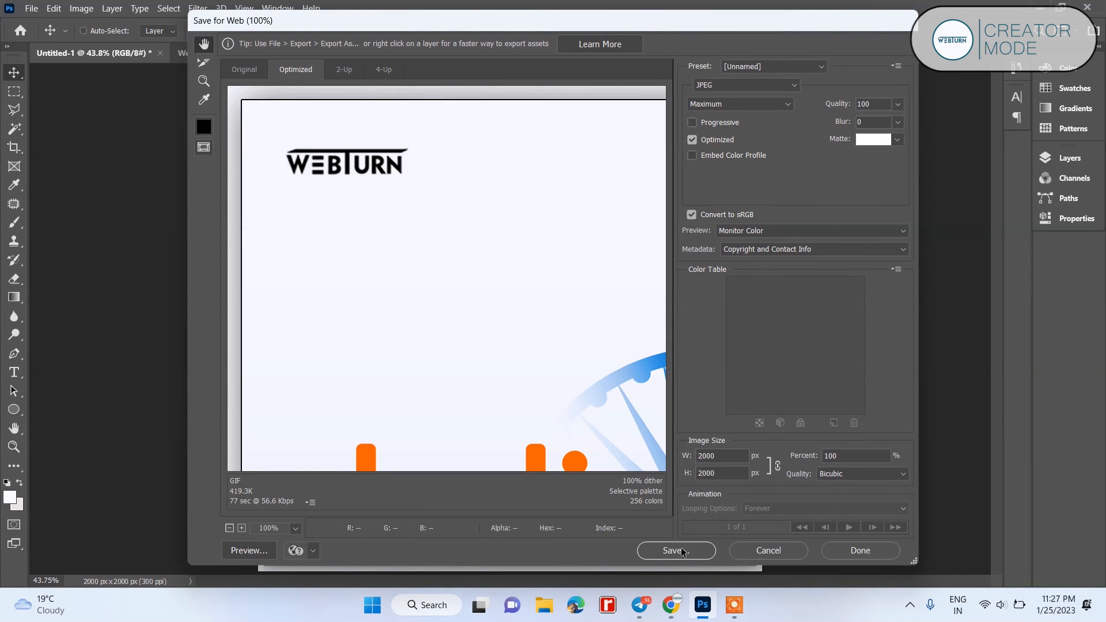
left_click(660, 553)
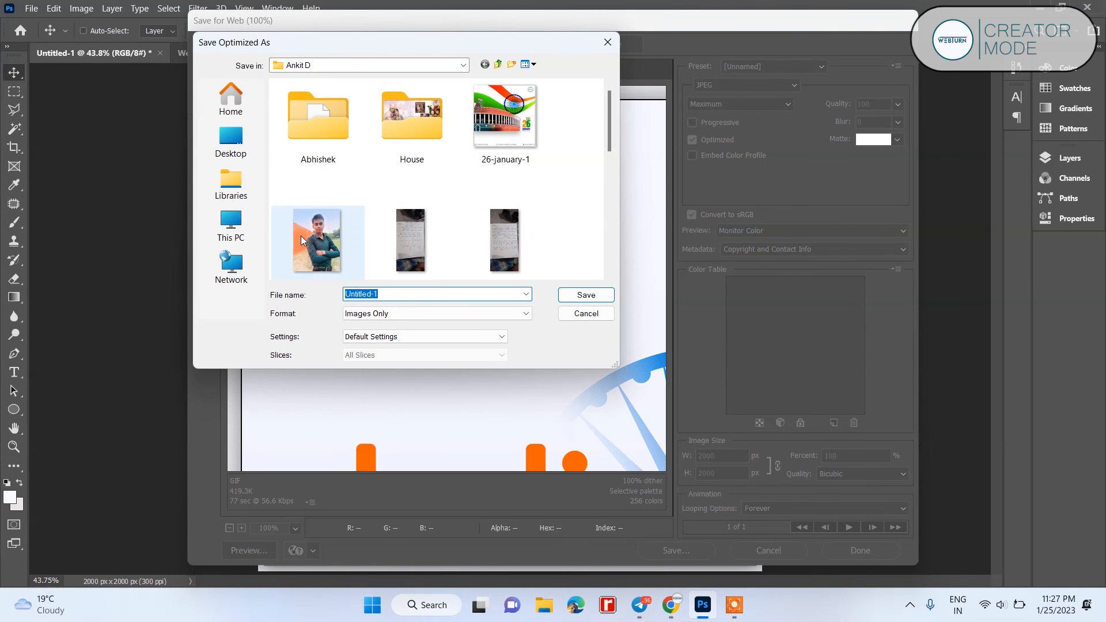
scroll(366, 217, "down", 3)
scroll(365, 217, "up", 3)
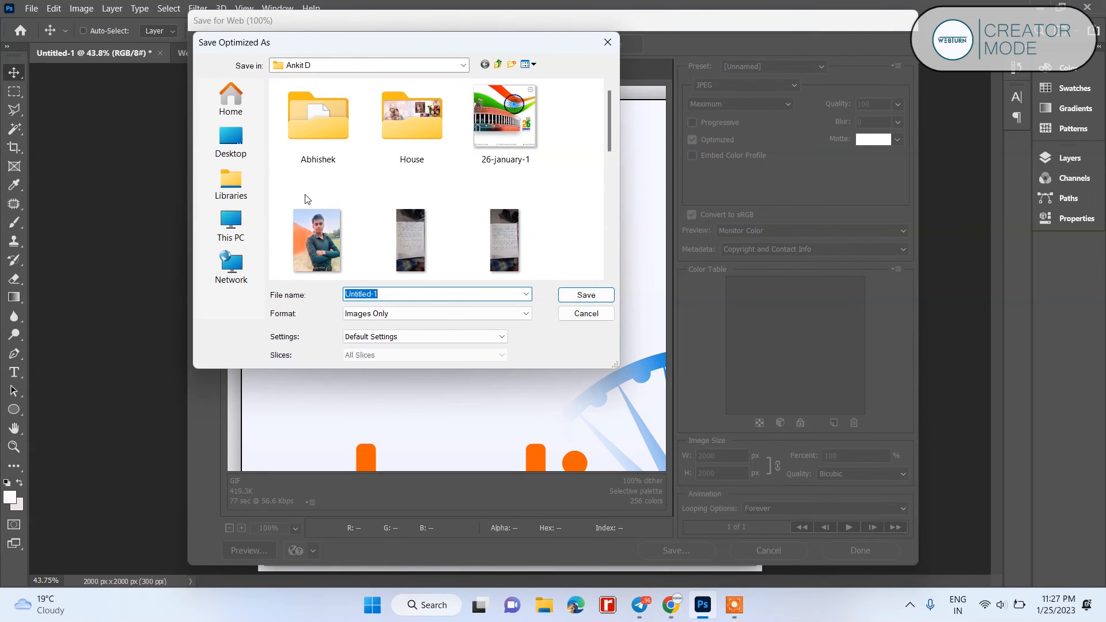
left_click(247, 215)
double_click(473, 113)
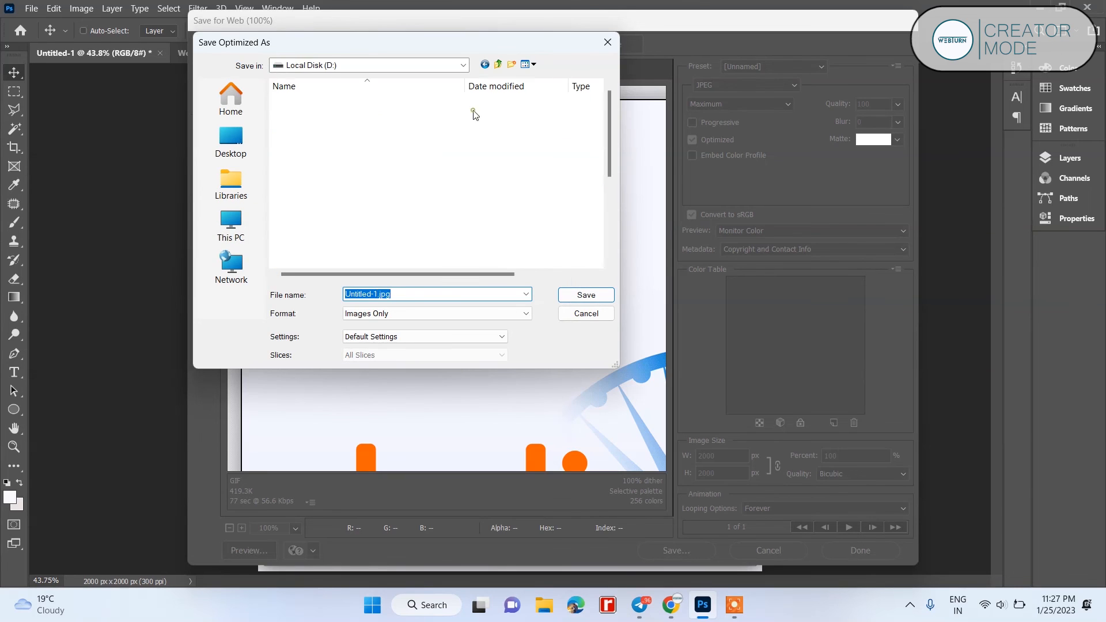
scroll(369, 147, "down", 5)
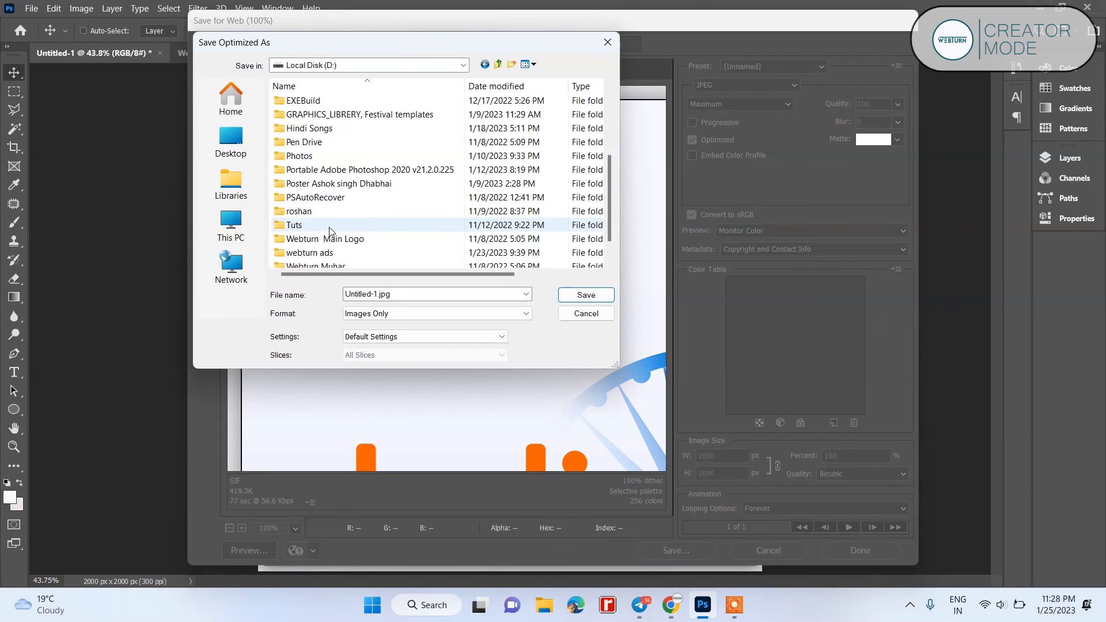
double_click(323, 252)
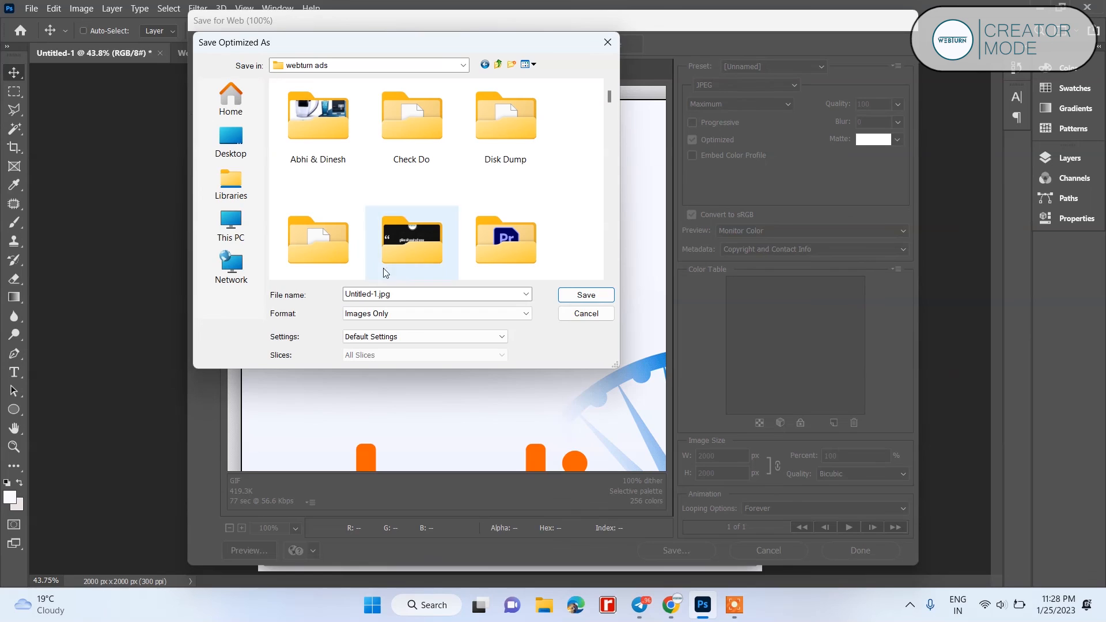
- Name the exported image 26_Republic_Day and save it
double_click(413, 291)
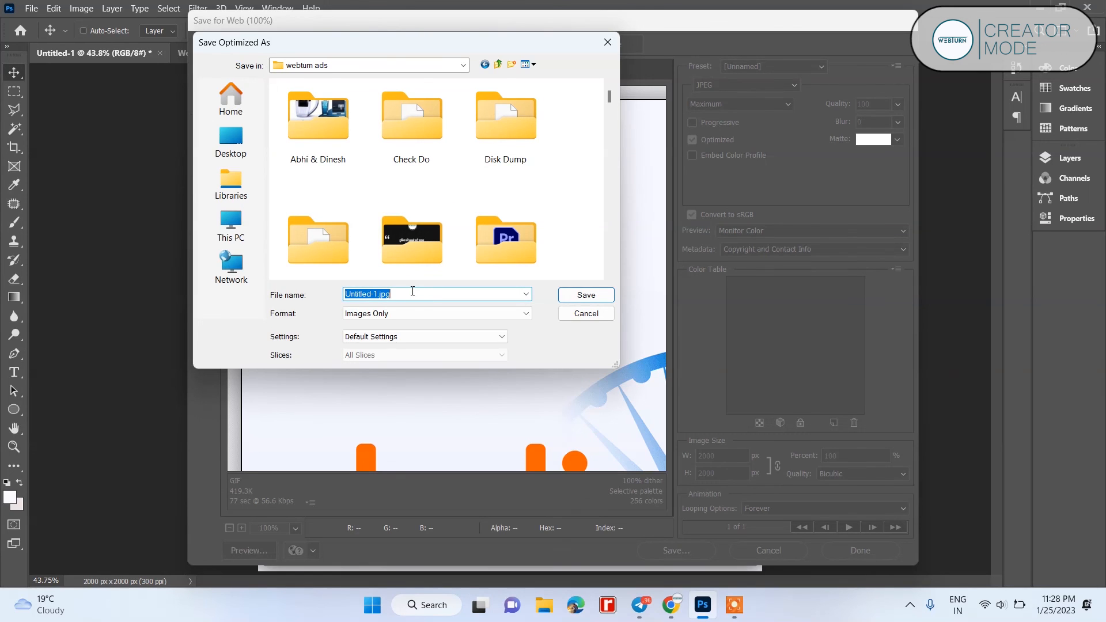
type("6")
key("BackSpace")
type("26_Republic_Day")
left_click(586, 294)
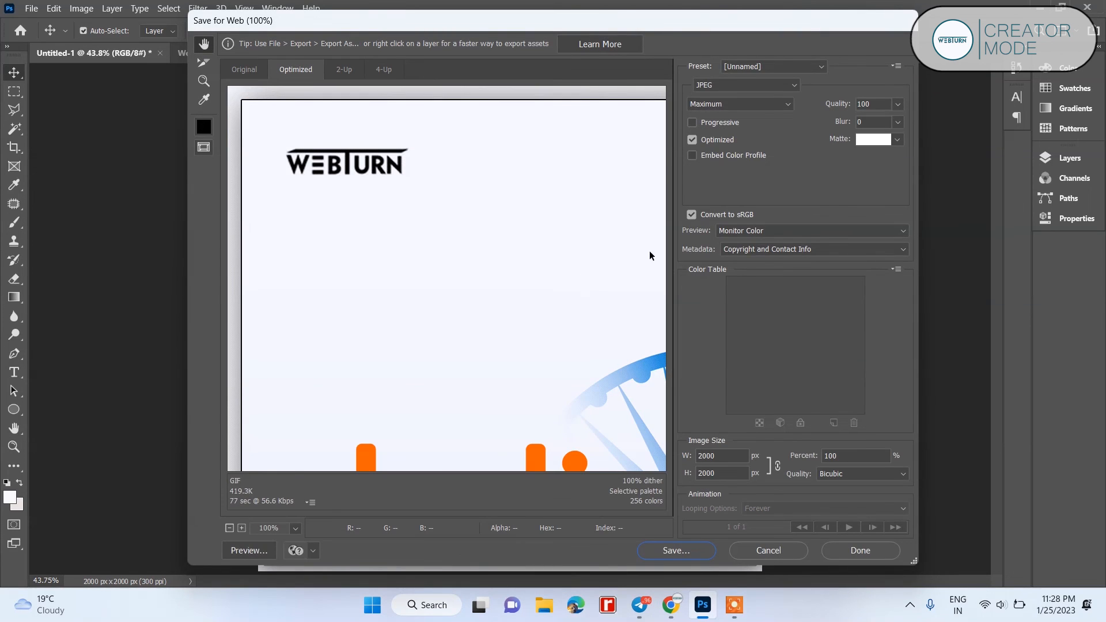